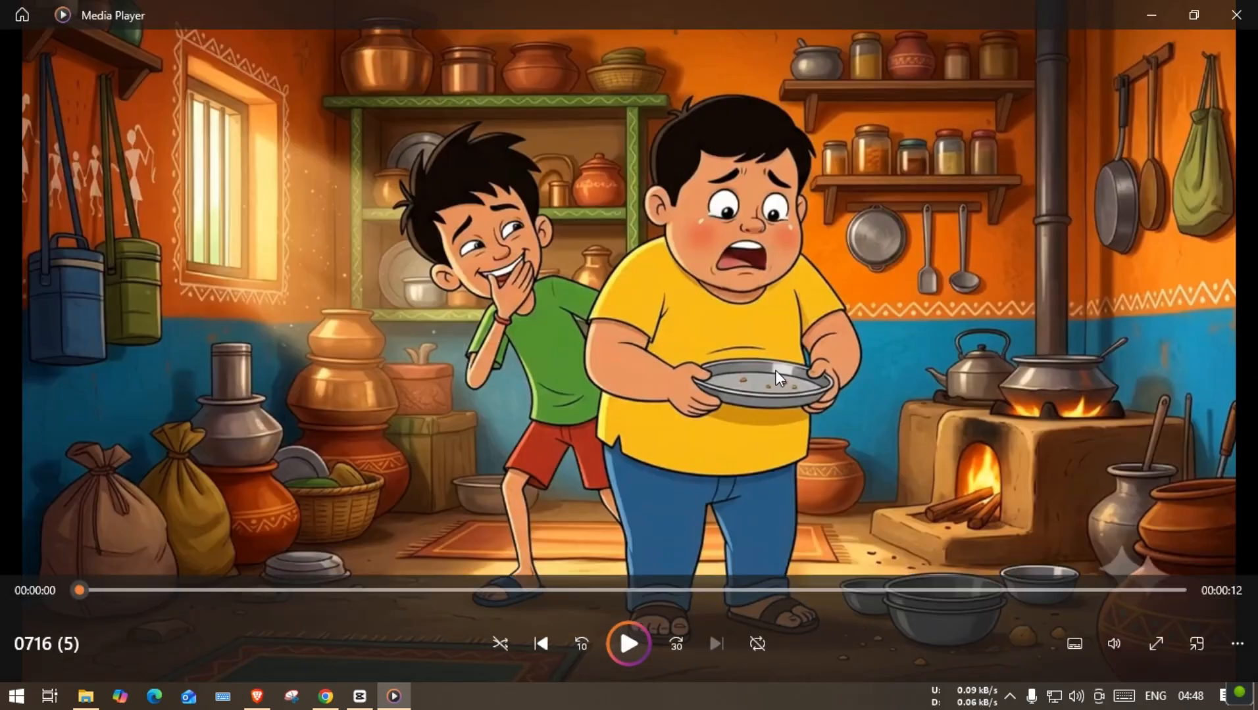
- Close the video preview and review the Episode 1 title and Character Consistency section of the ChatGPT script
click(1236, 15)
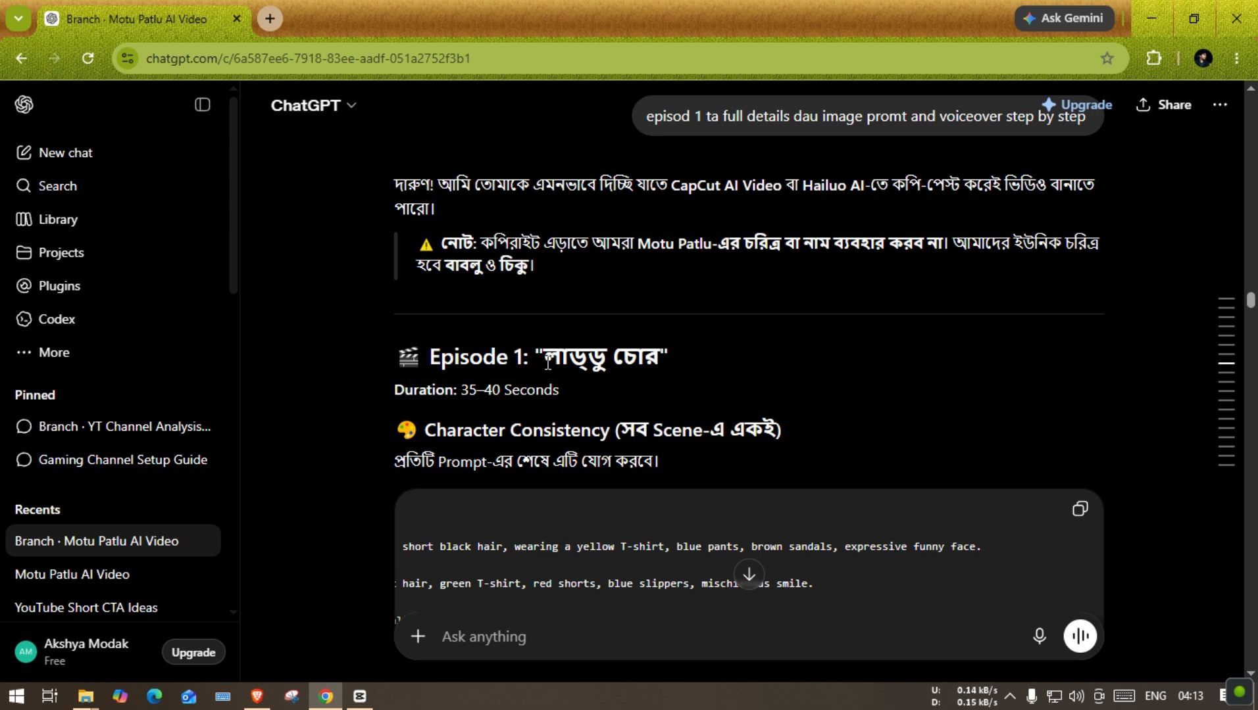
drag(546, 364, 724, 358)
click(800, 371)
scroll(730, 319, down, 3)
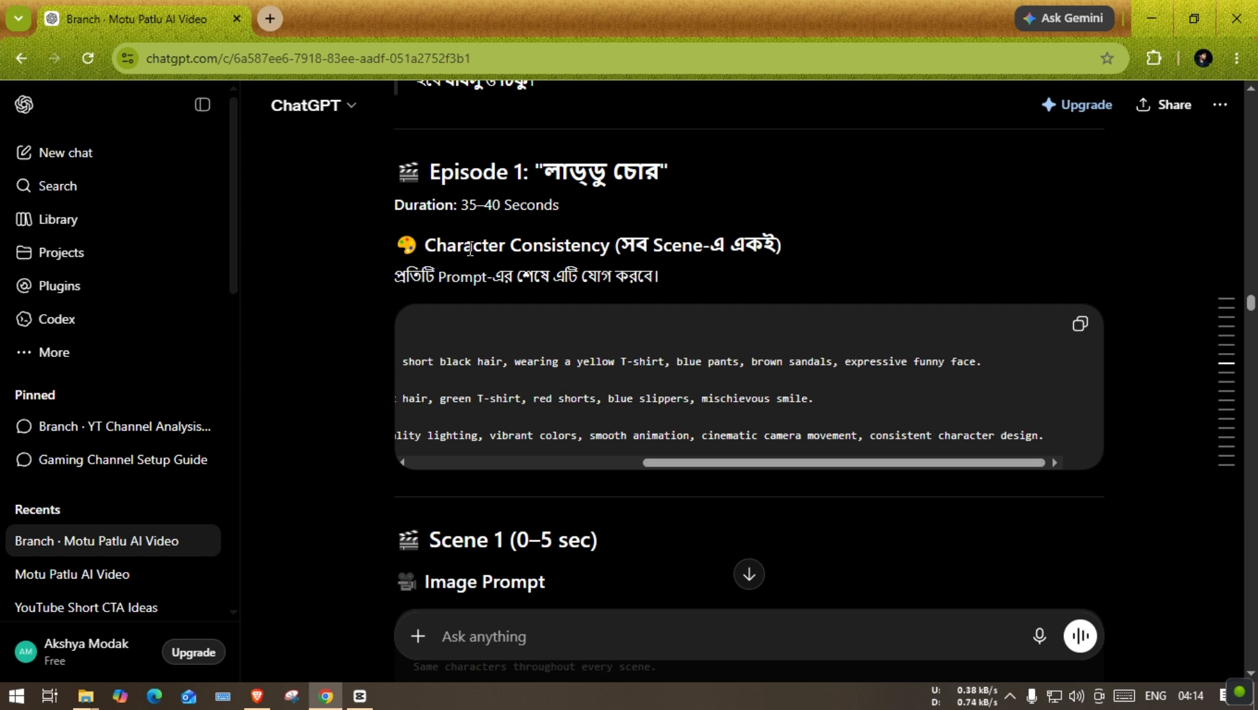
drag(426, 246, 704, 249)
click(584, 302)
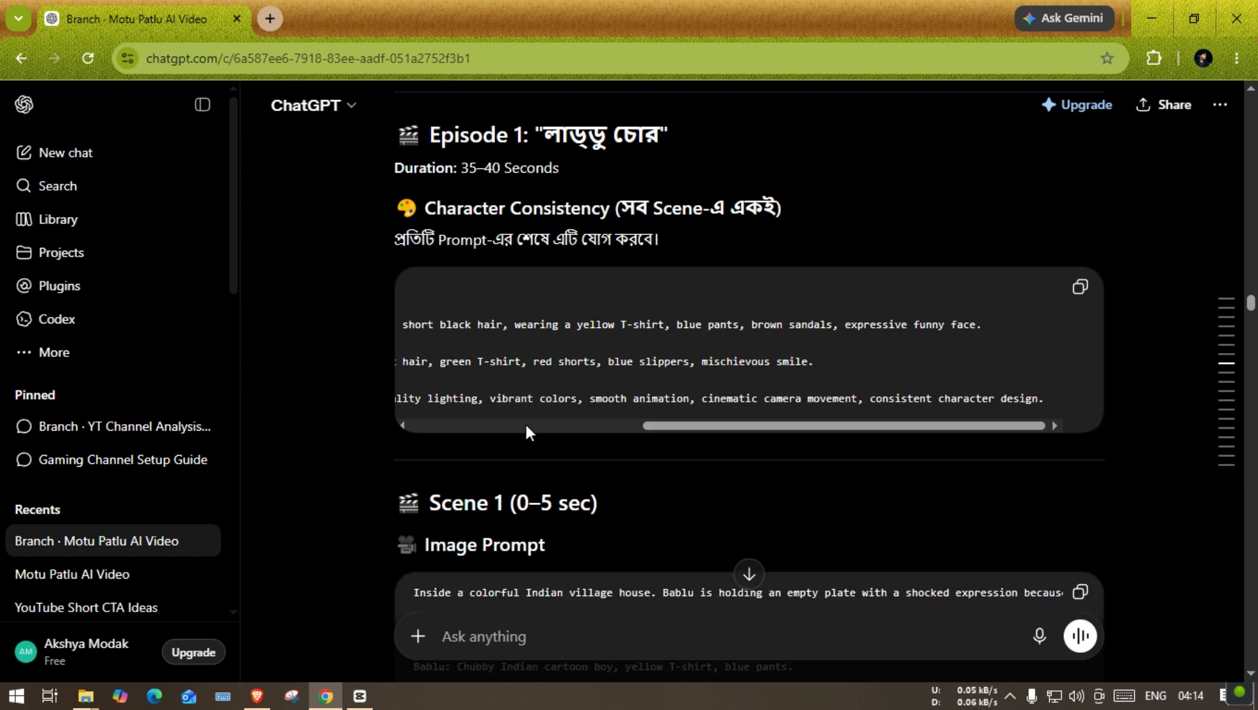
scroll(526, 424, down, 3)
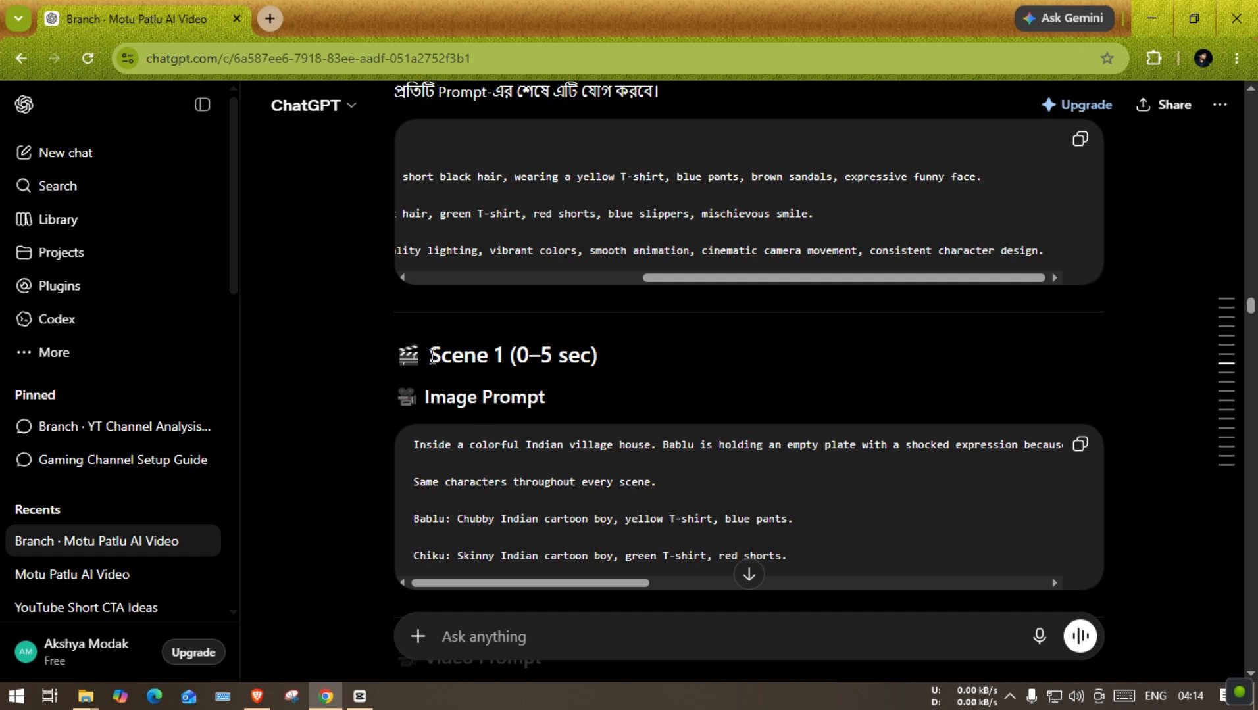
- Examine the Scene 1 (0–5 sec) heading and read further along its image prompt
drag(429, 356, 636, 376)
click(495, 435)
scroll(493, 433, down, 3)
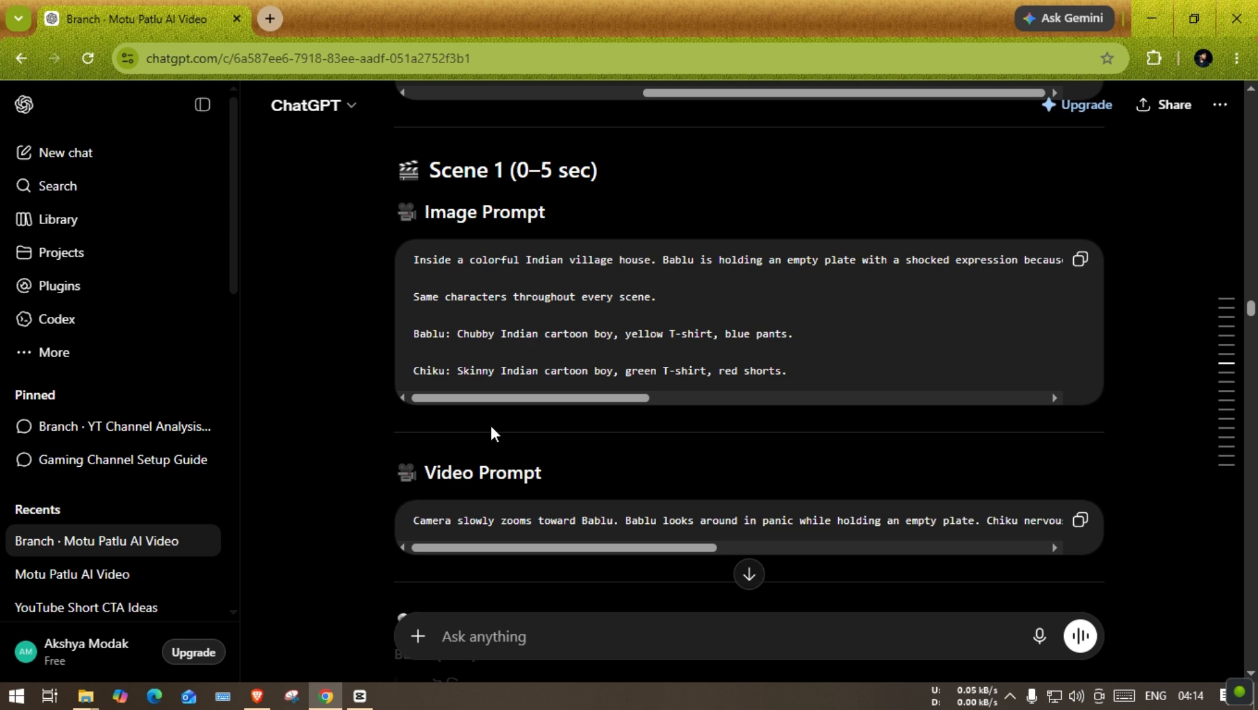
mouse_move(544, 400)
mouse_down()
mouse_move(677, 414)
mouse_move(526, 407)
mouse_up()
scroll(442, 274, up, 4)
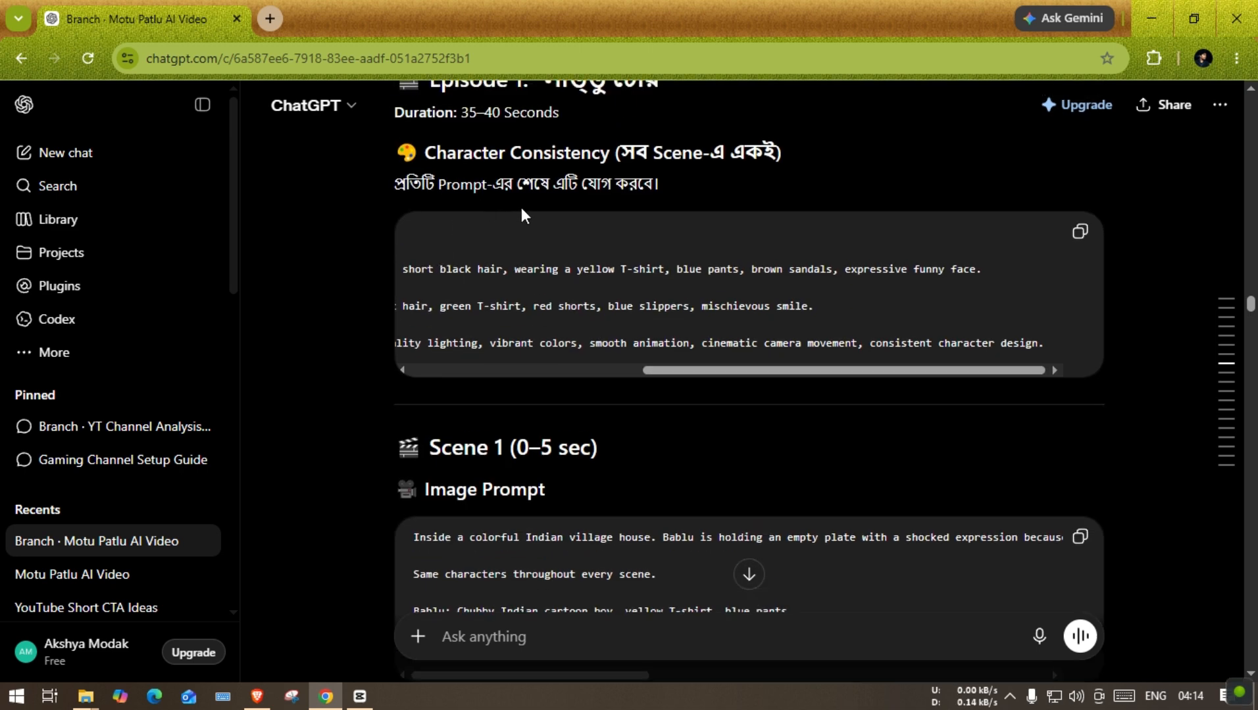
scroll(559, 221, down, 4)
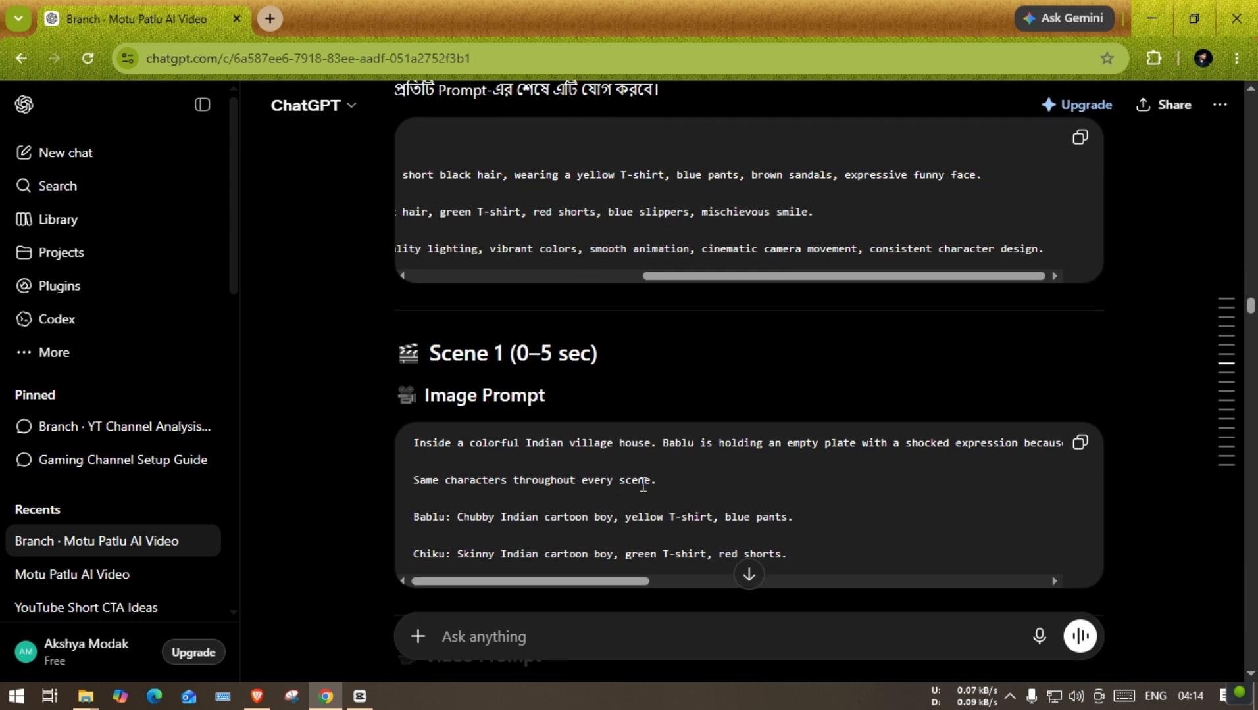
drag(556, 399, 632, 399)
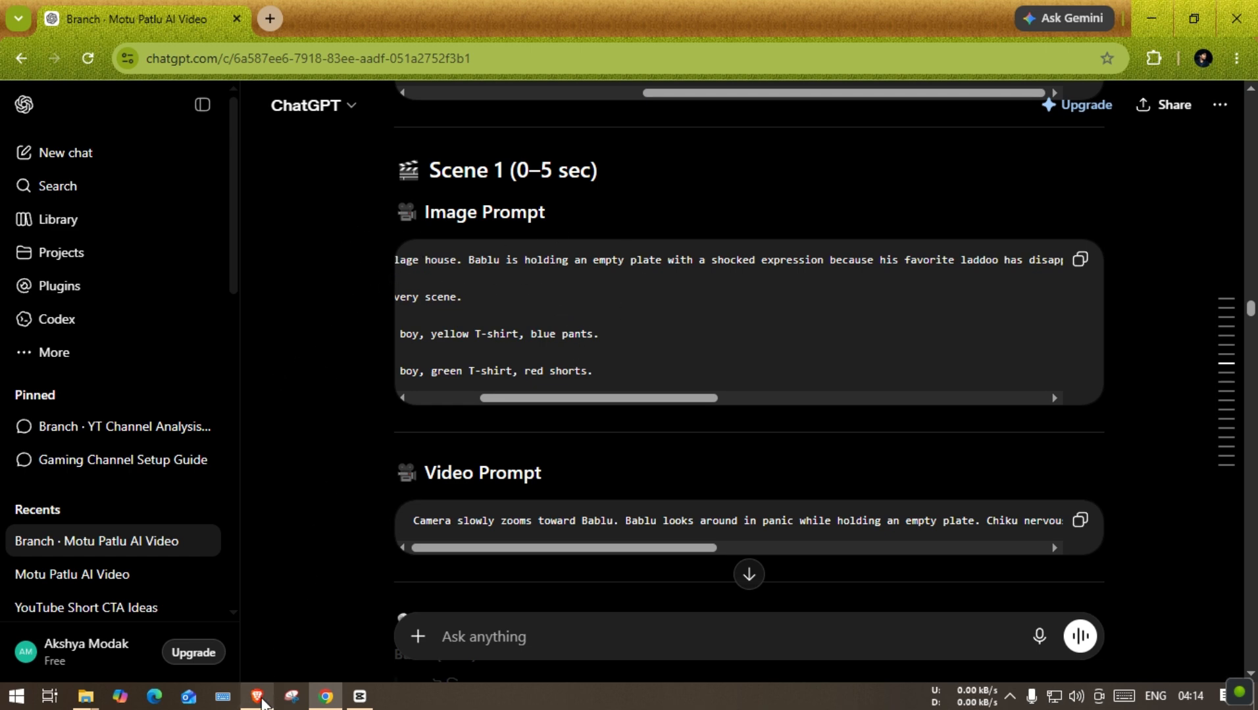
- Switch to the Gemini chat in Brave and review the submitted scene prompts with their generated cartoon images
click(258, 695)
scroll(742, 317, up, 15)
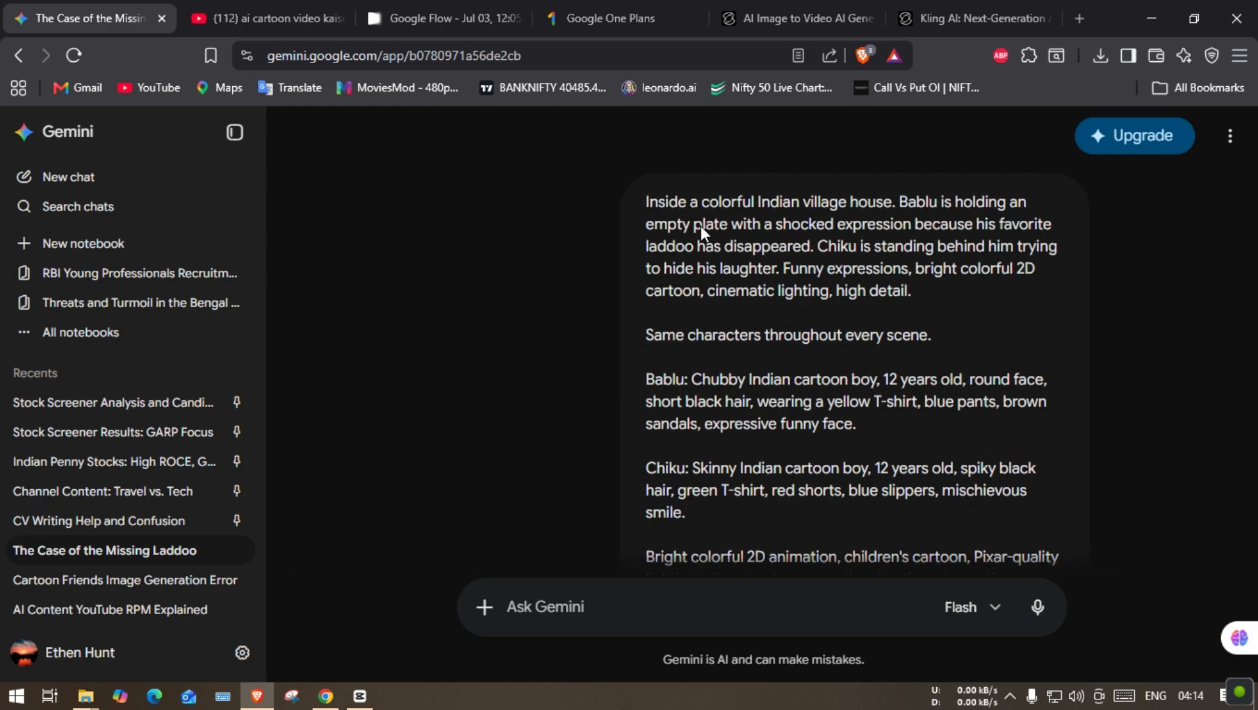
scroll(702, 237, down, 2)
scroll(719, 355, down, 7)
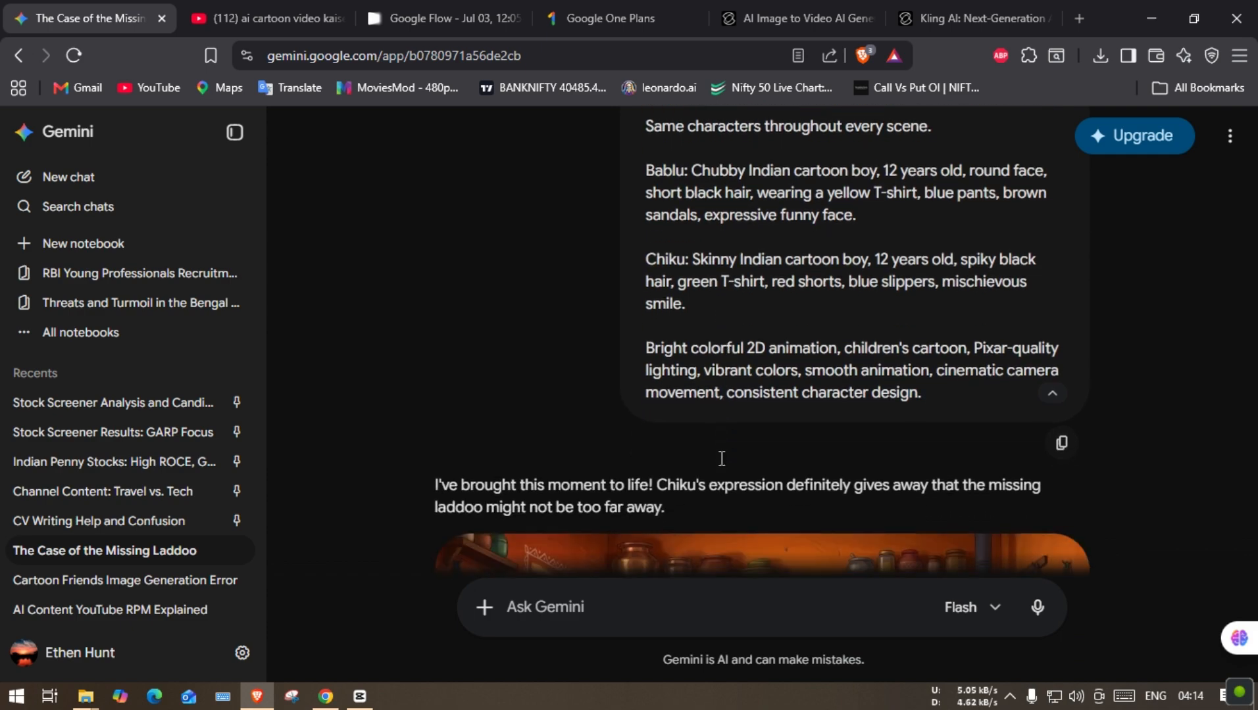
scroll(686, 401, down, 10)
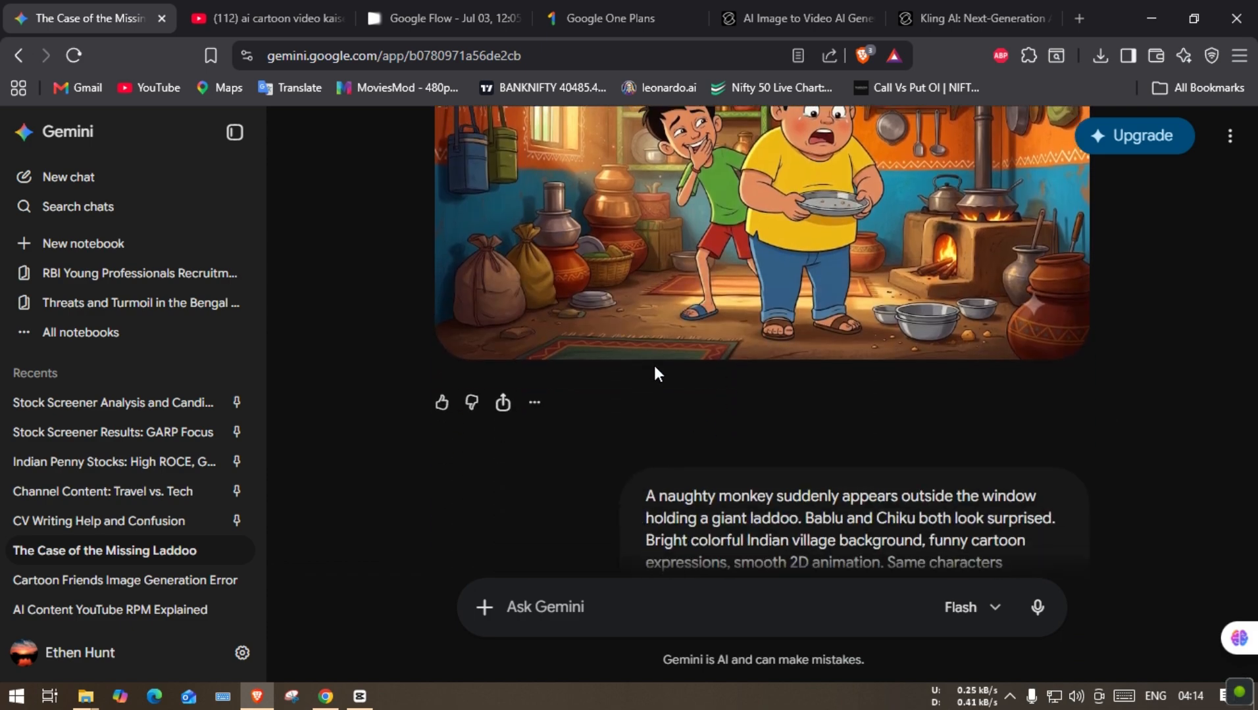
scroll(658, 411, down, 4)
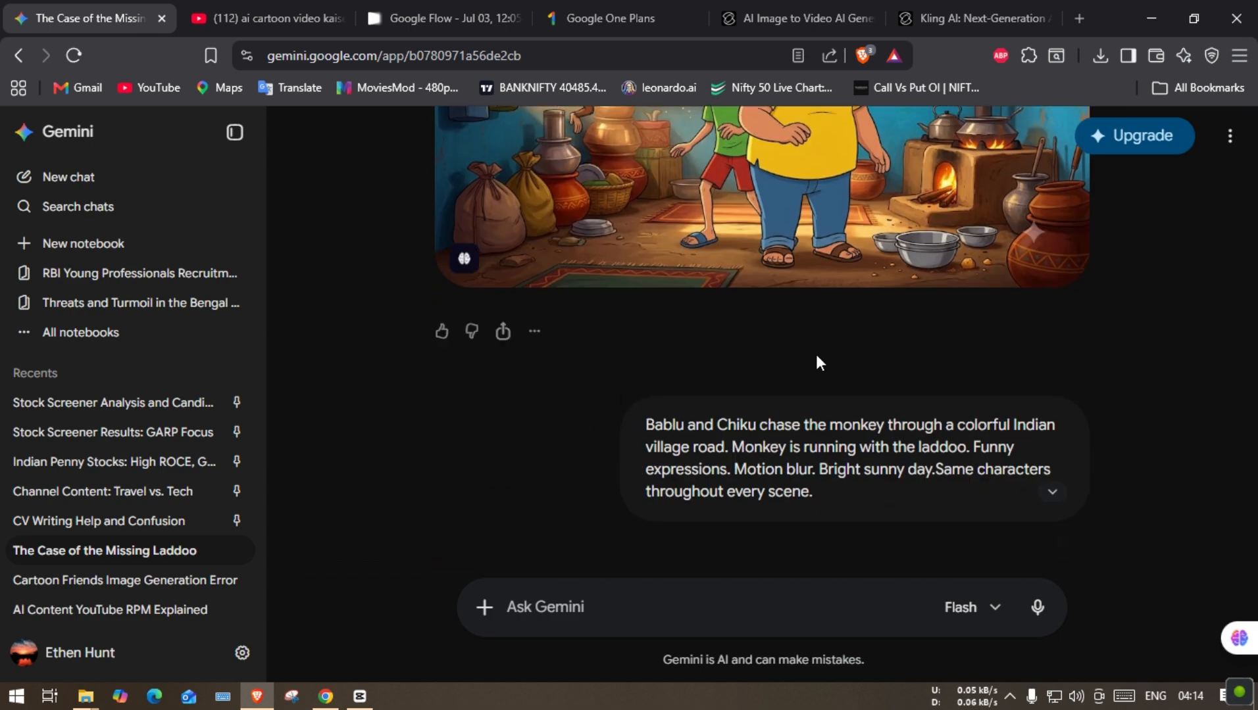
scroll(814, 356, down, 4)
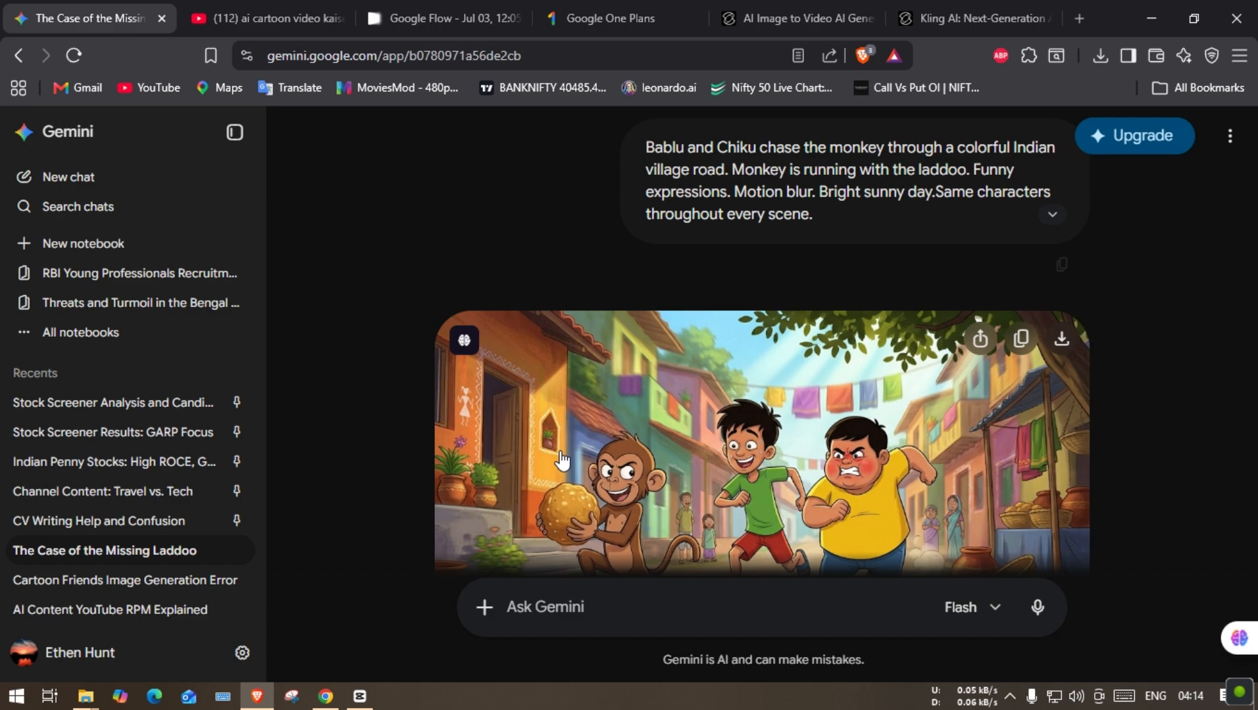
- Return to ChatGPT in Chrome and examine Scene 1's video prompt, voice-over lines and sound effects
click(323, 702)
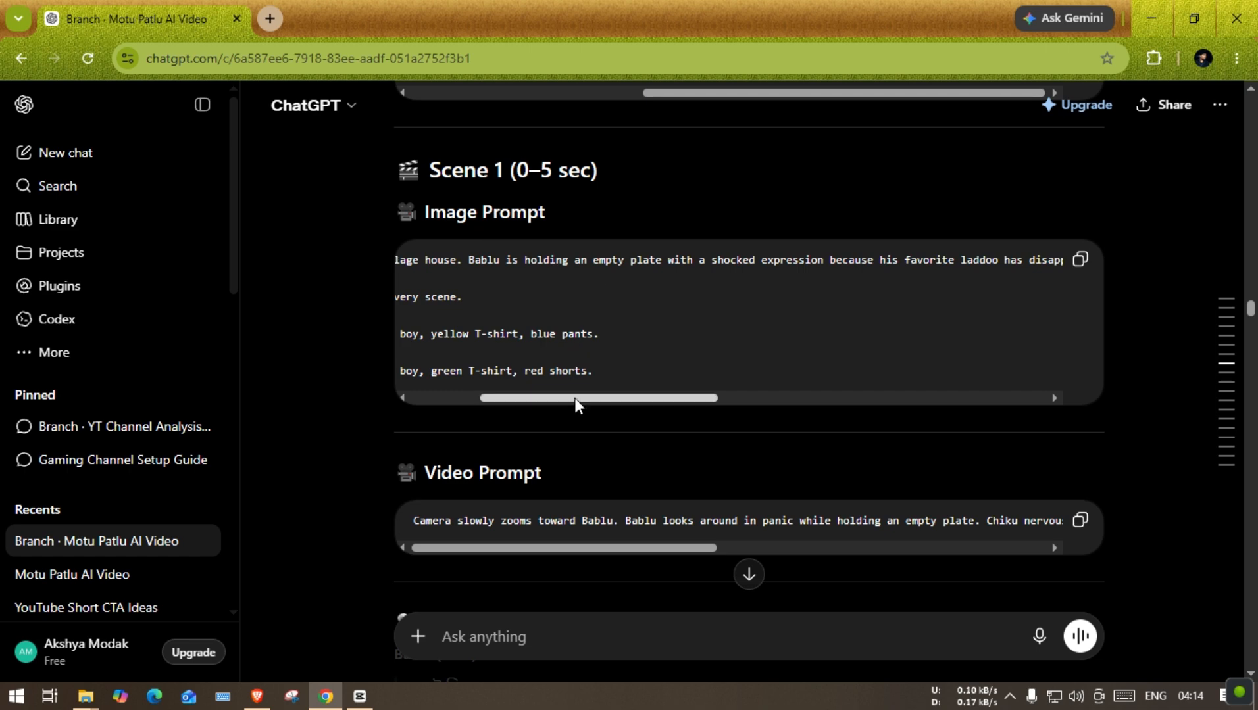
scroll(575, 404, down, 3)
drag(640, 368, 804, 365)
scroll(495, 465, down, 1)
scroll(495, 465, down, 1)
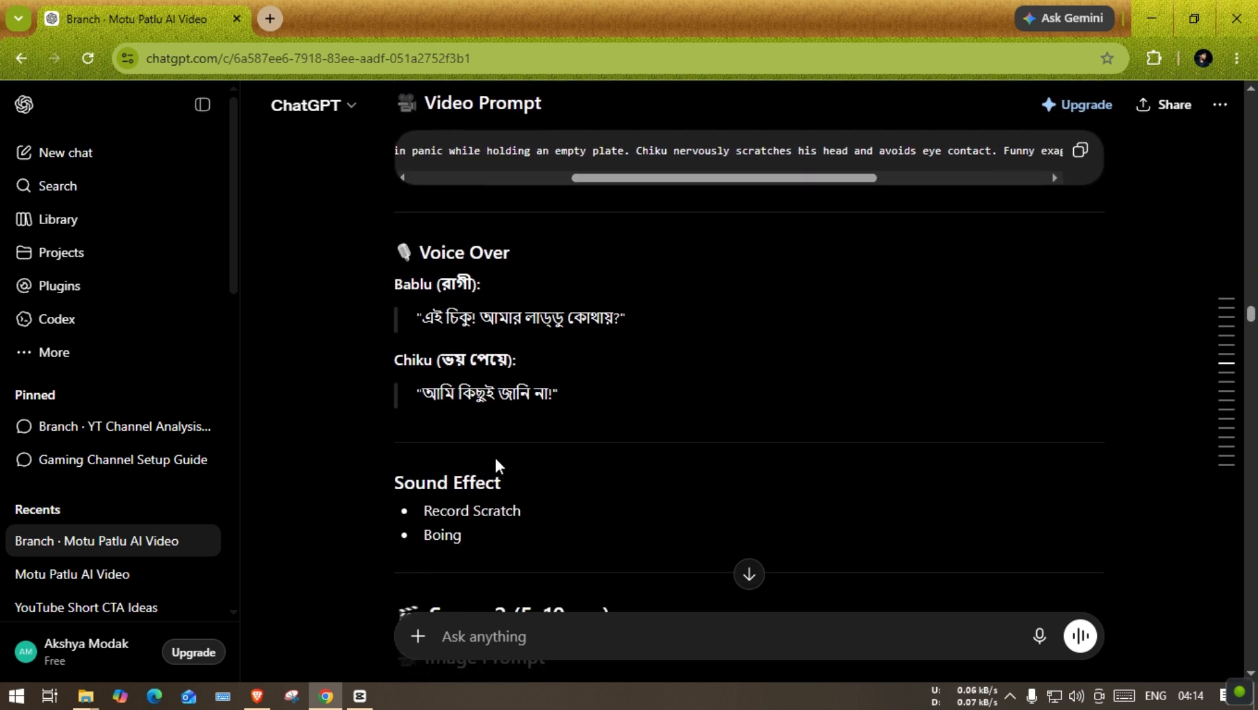
scroll(496, 466, down, 2)
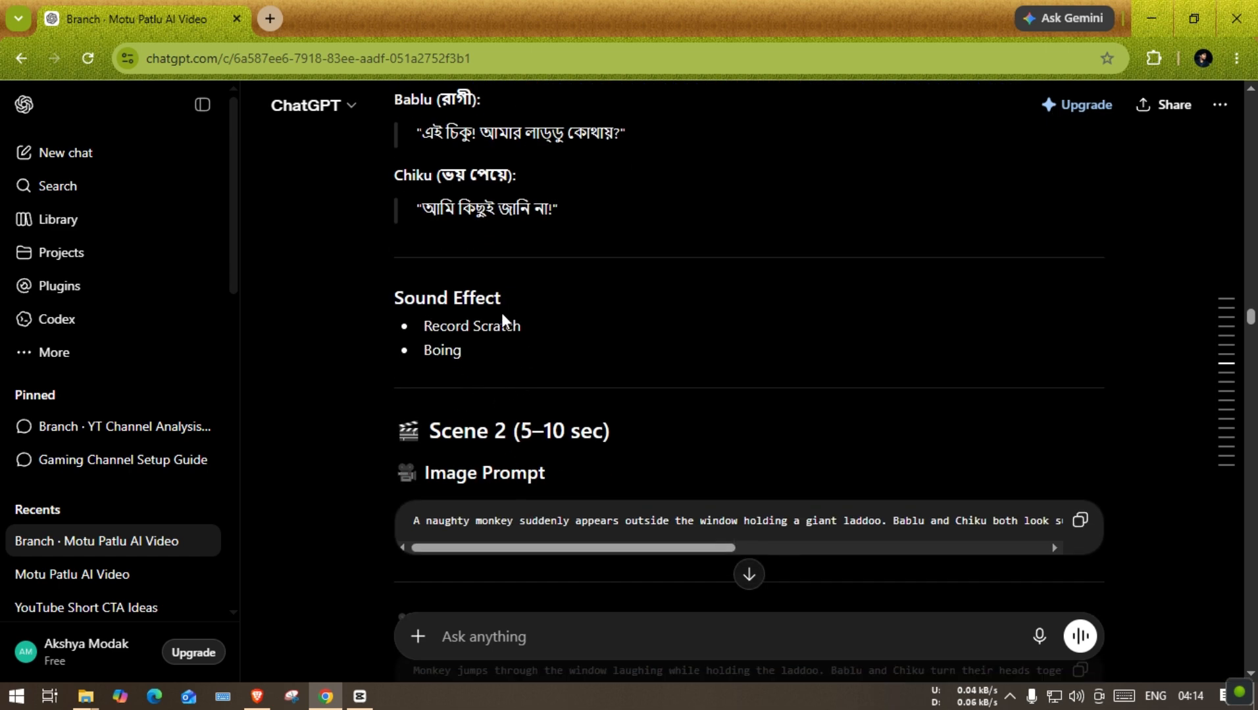
scroll(503, 322, up, 3)
drag(416, 345, 617, 549)
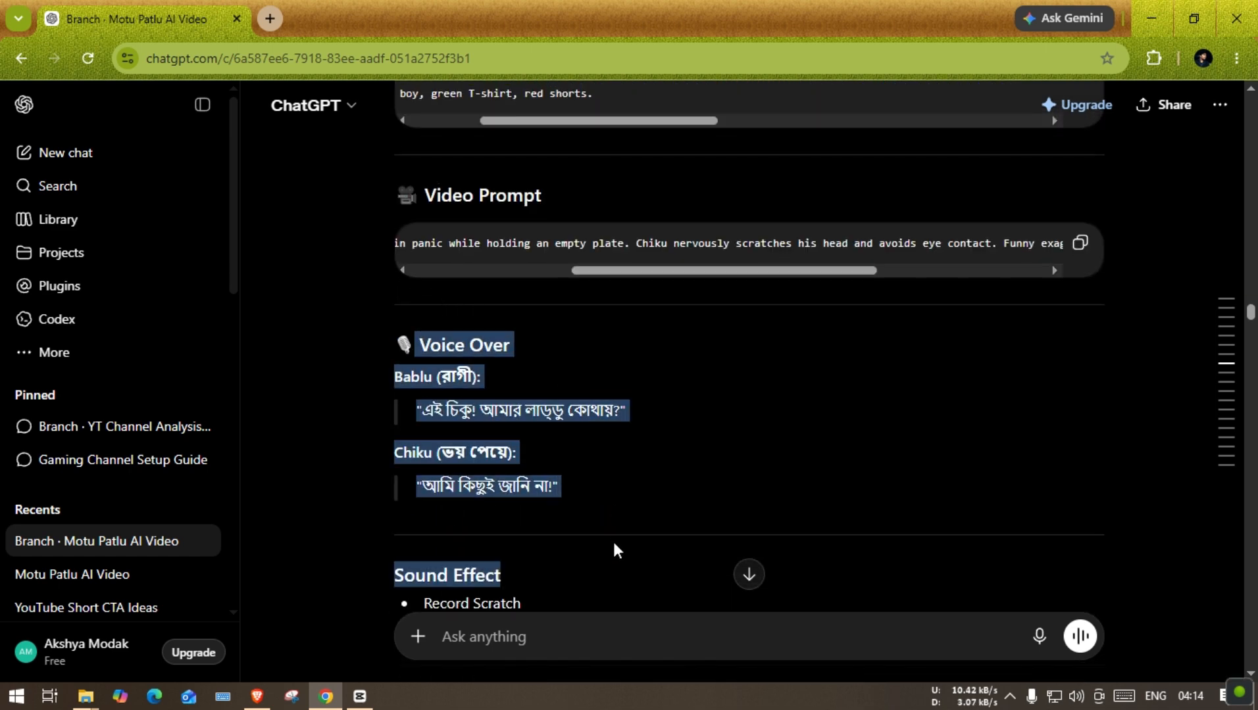
click(616, 550)
scroll(507, 199, up, 1)
scroll(483, 214, up, 3)
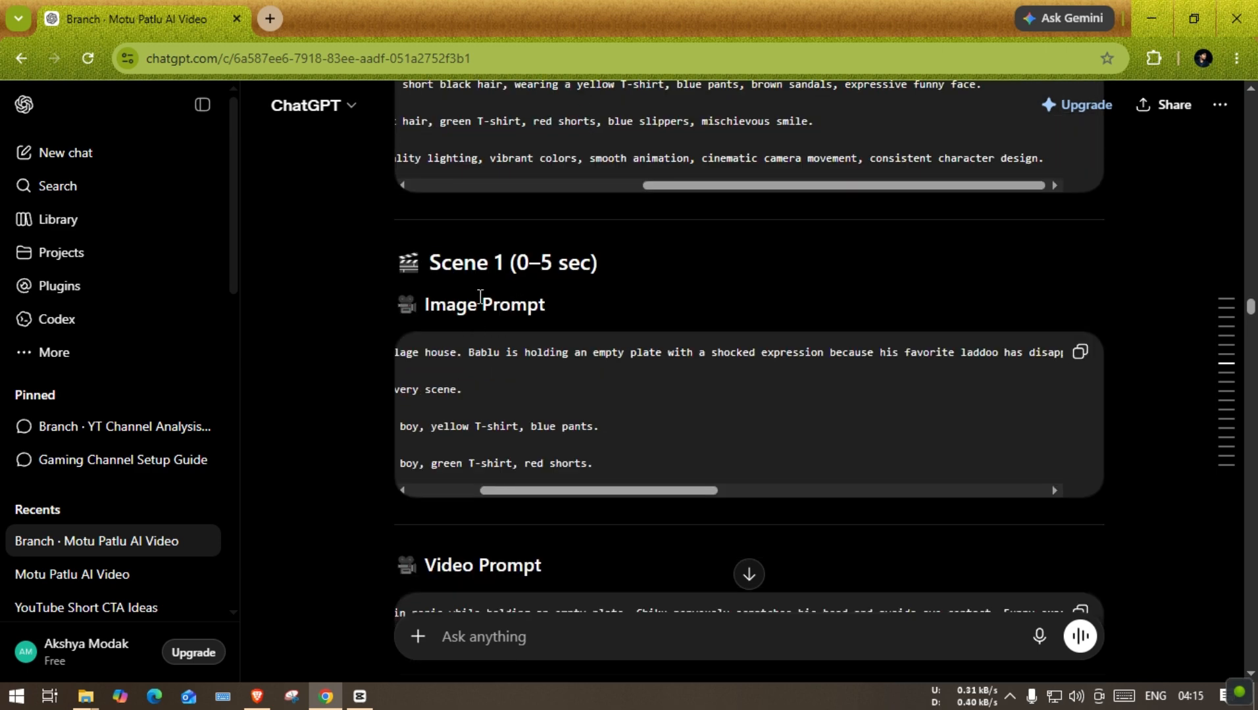
scroll(595, 463, down, 1)
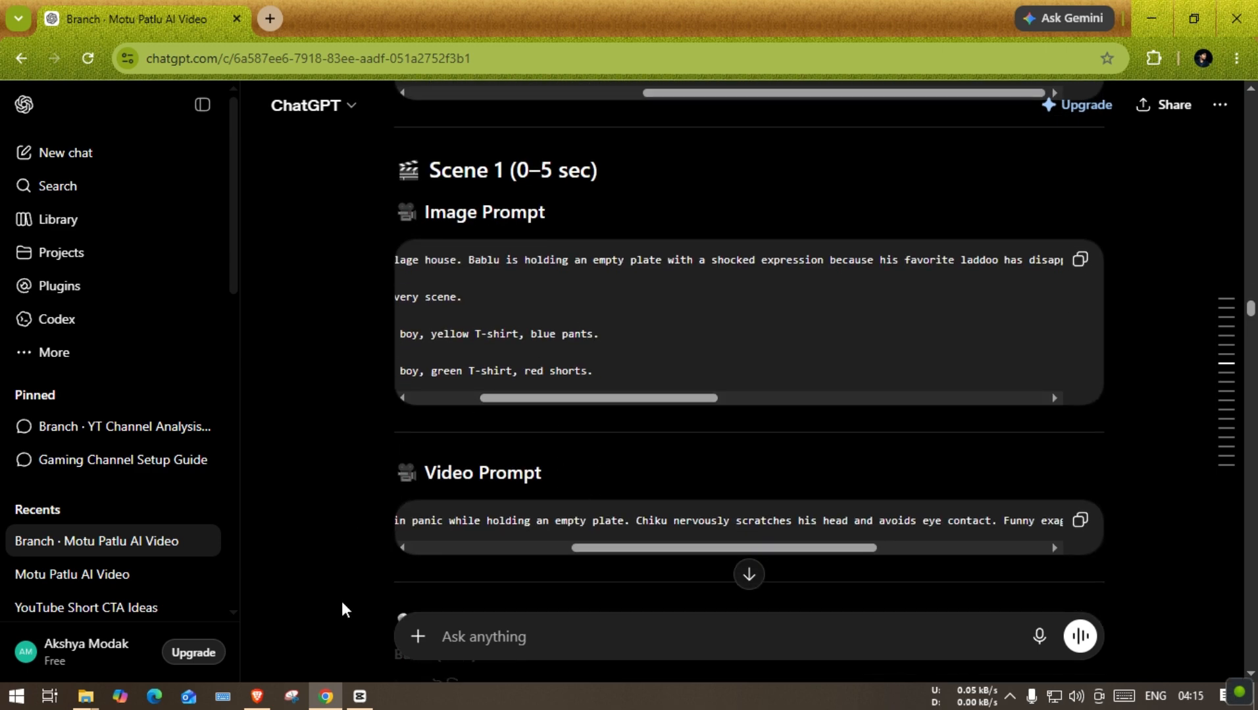
- Switch back to Gemini and check the monkey-at-the-window prompt, its character descriptions and the generated image
click(261, 700)
scroll(855, 336, up, 5)
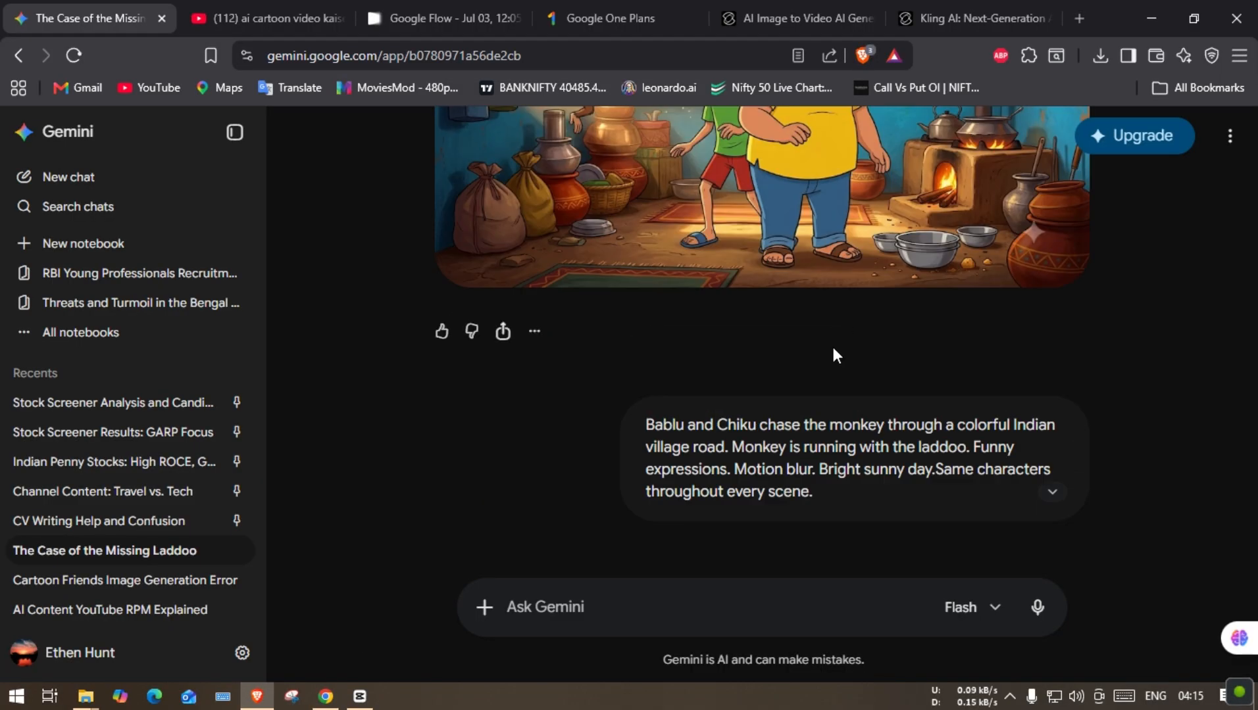
scroll(834, 347, up, 5)
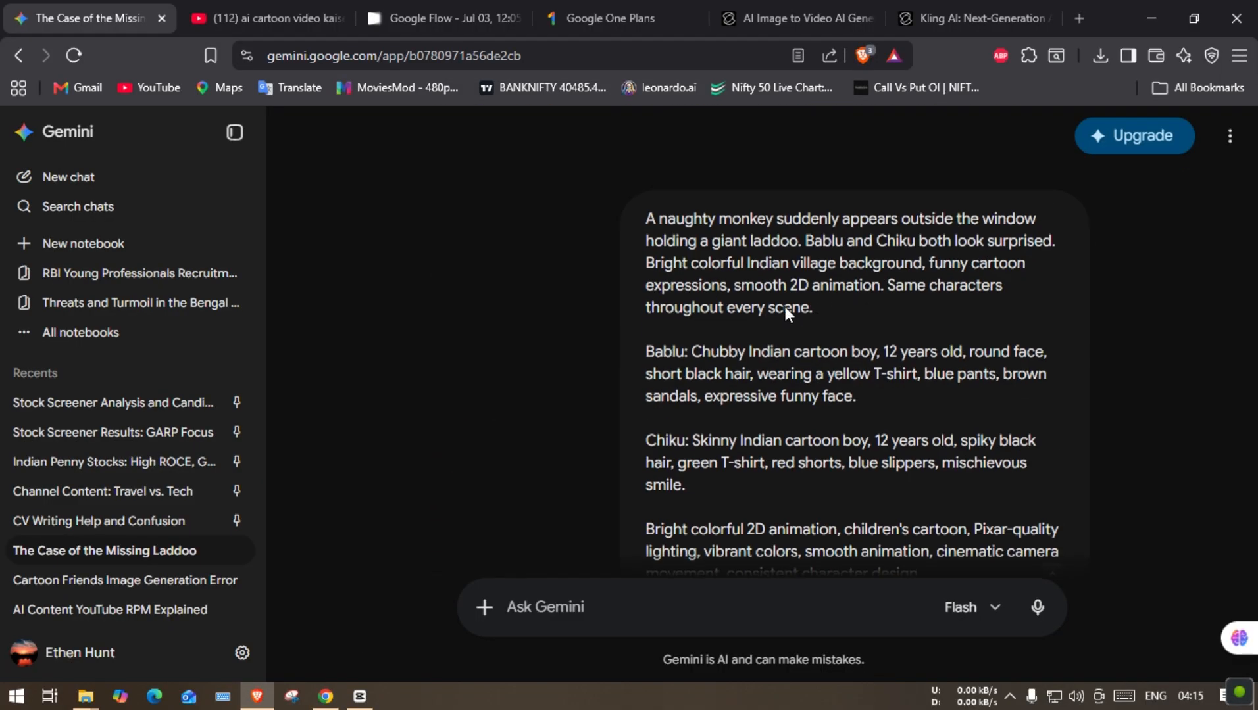
scroll(806, 292, down, 5)
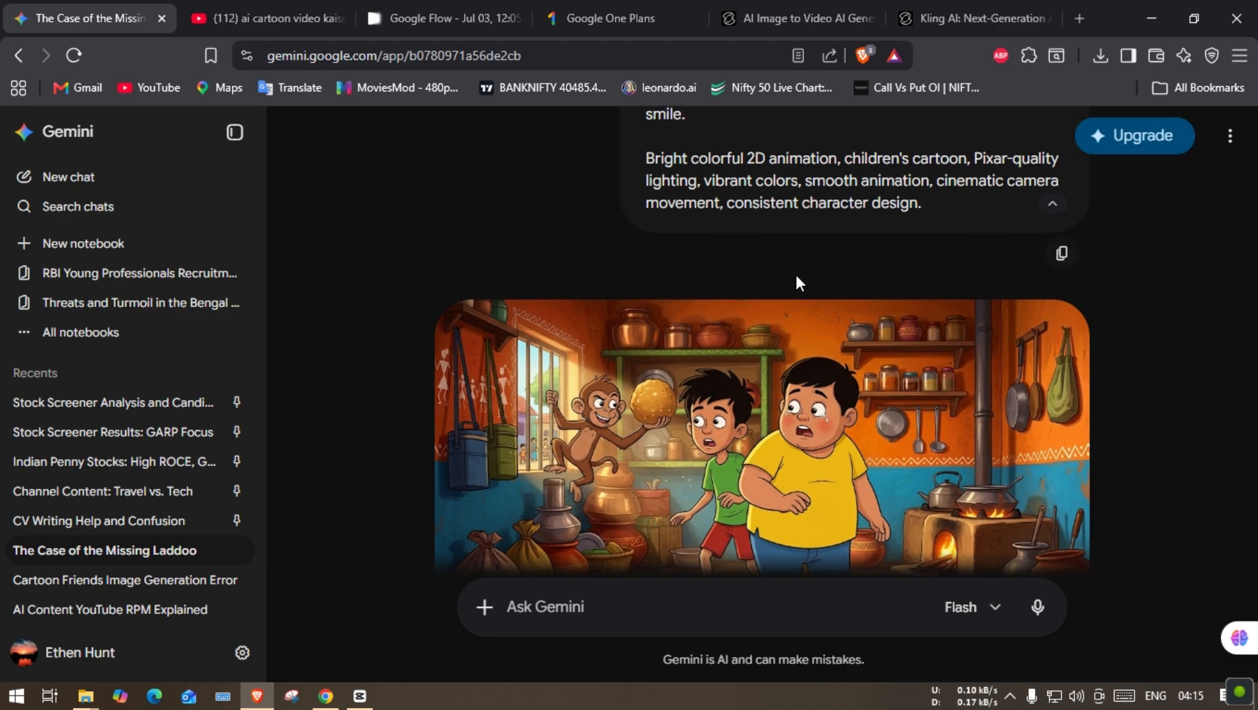
scroll(794, 272, up, 4)
- Return to ChatGPT and read through the image prompts, video prompts and voice-overs of Scenes 1 to 5, through to the outro
click(326, 696)
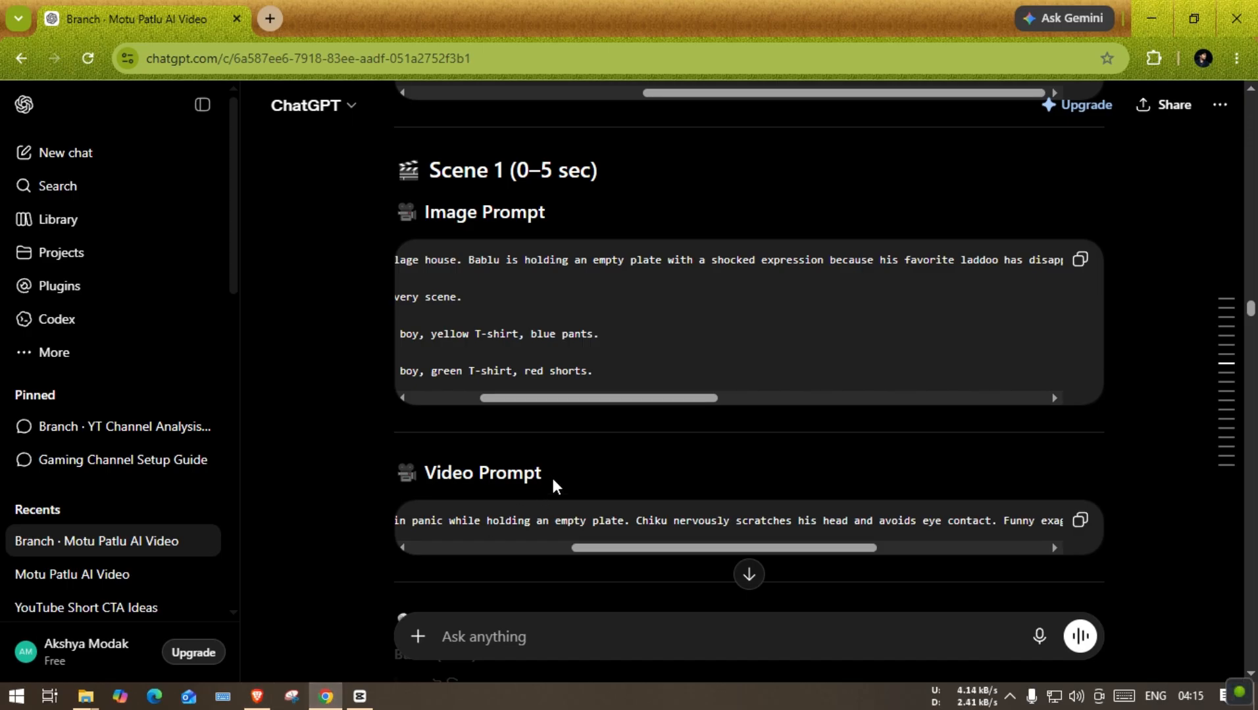
scroll(606, 445, down, 3)
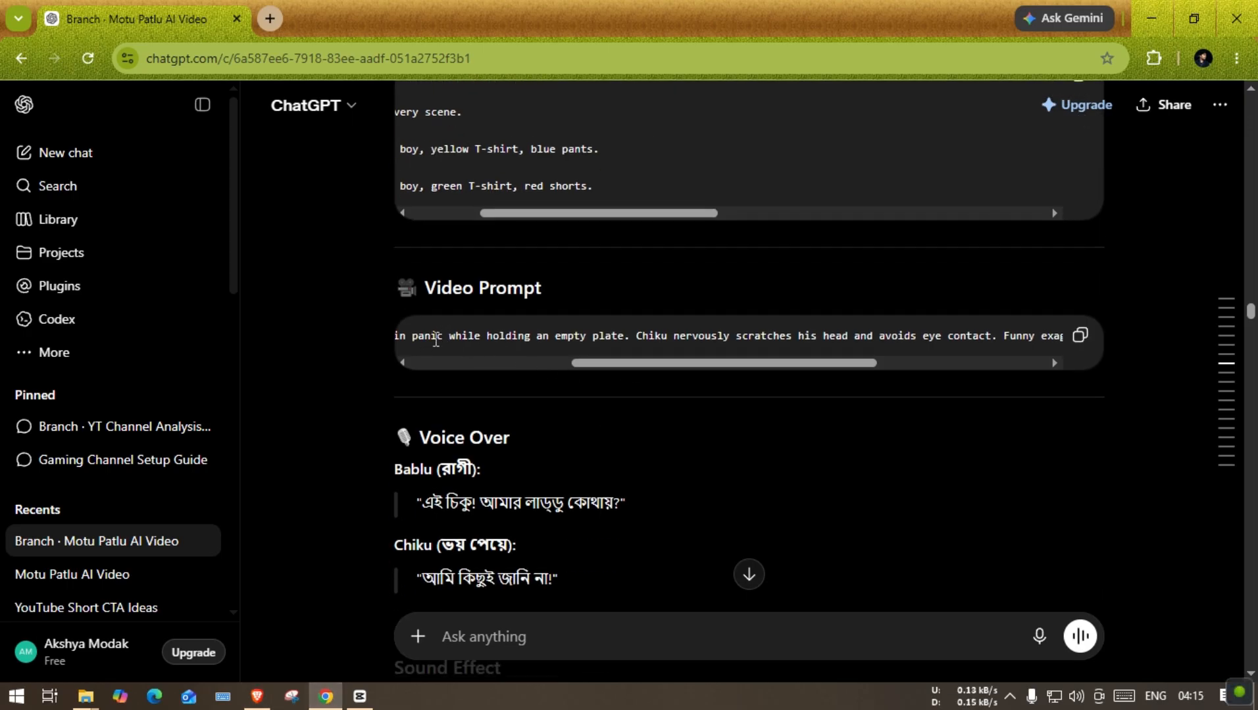
scroll(492, 378, down, 1)
scroll(492, 378, down, 6)
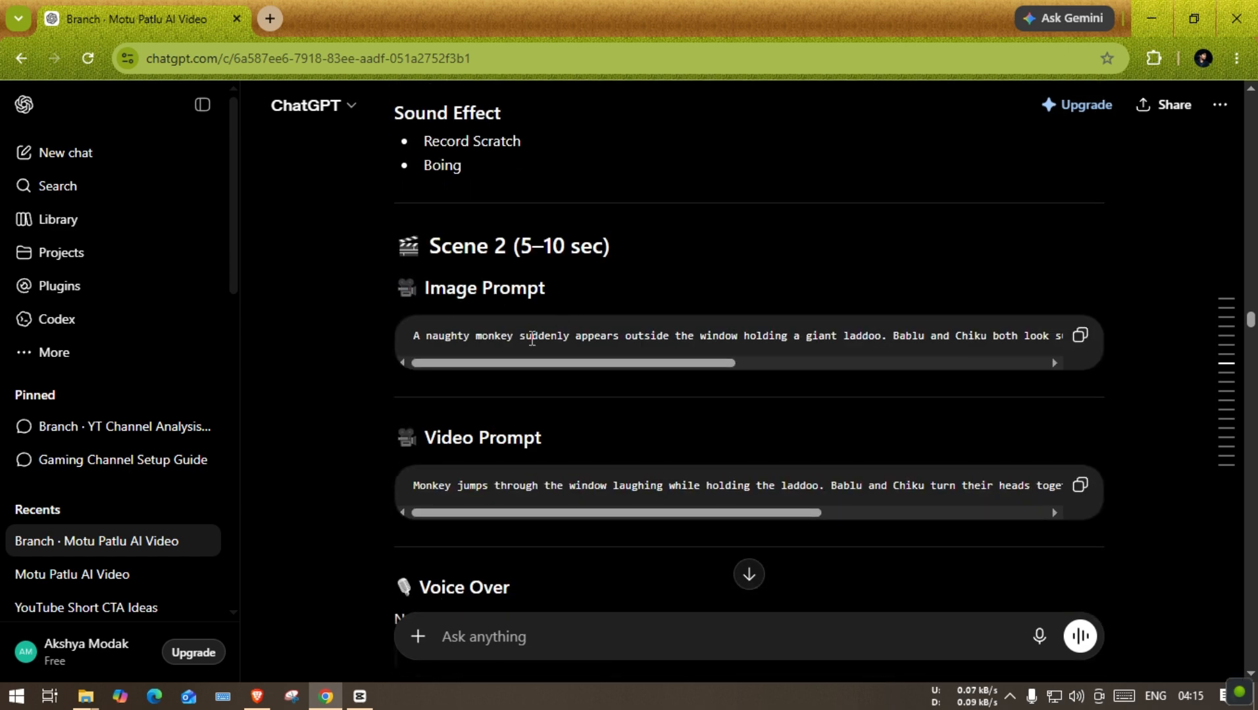
scroll(553, 366, right, 3)
scroll(621, 401, down, 7)
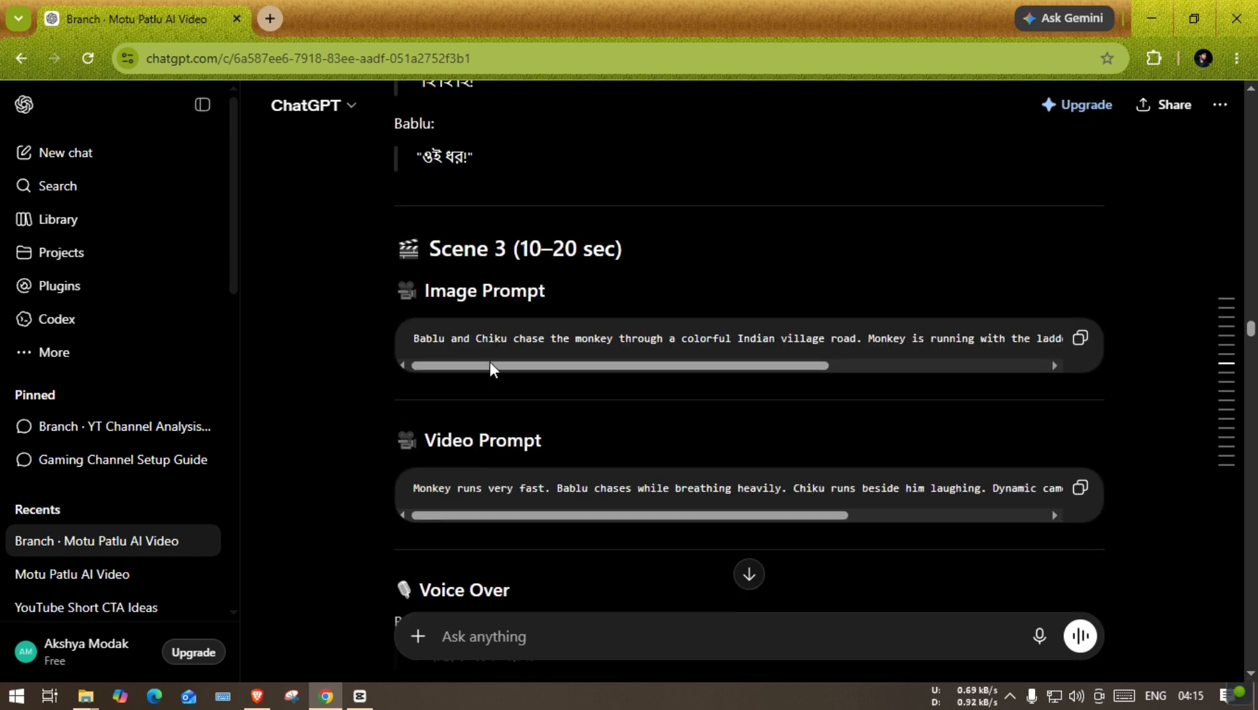
scroll(560, 273, down, 11)
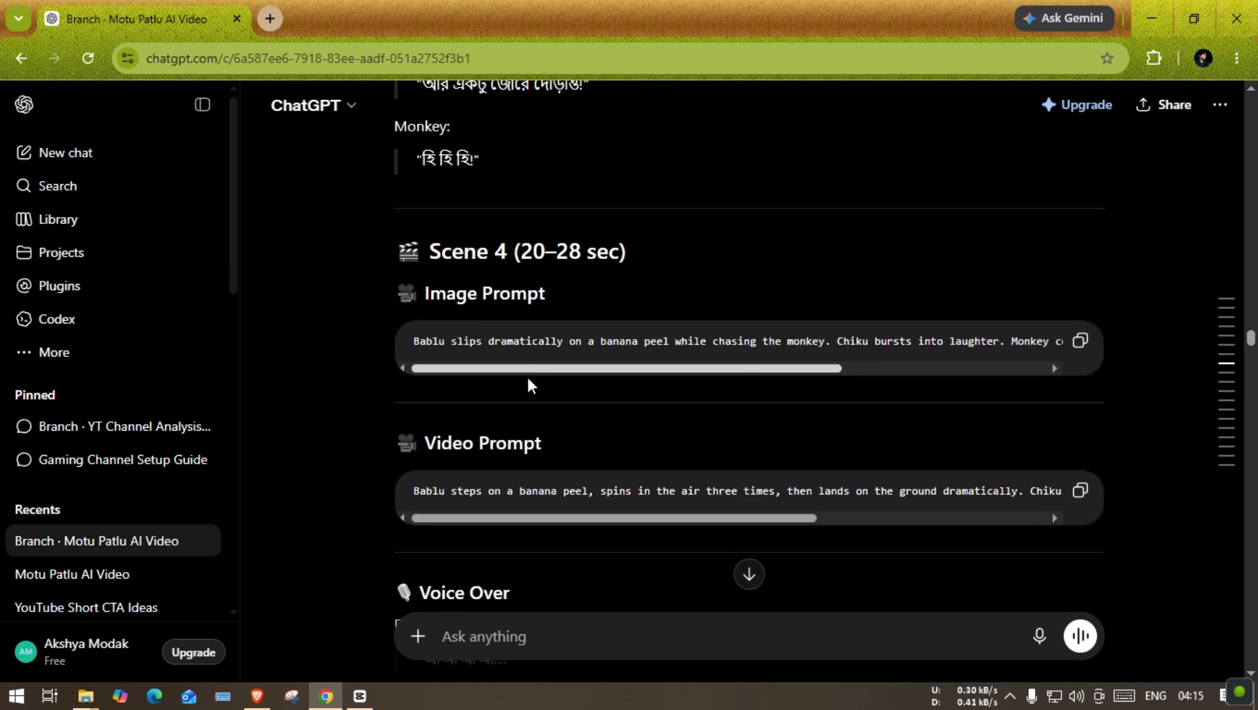
scroll(549, 436, down, 3)
scroll(537, 446, down, 7)
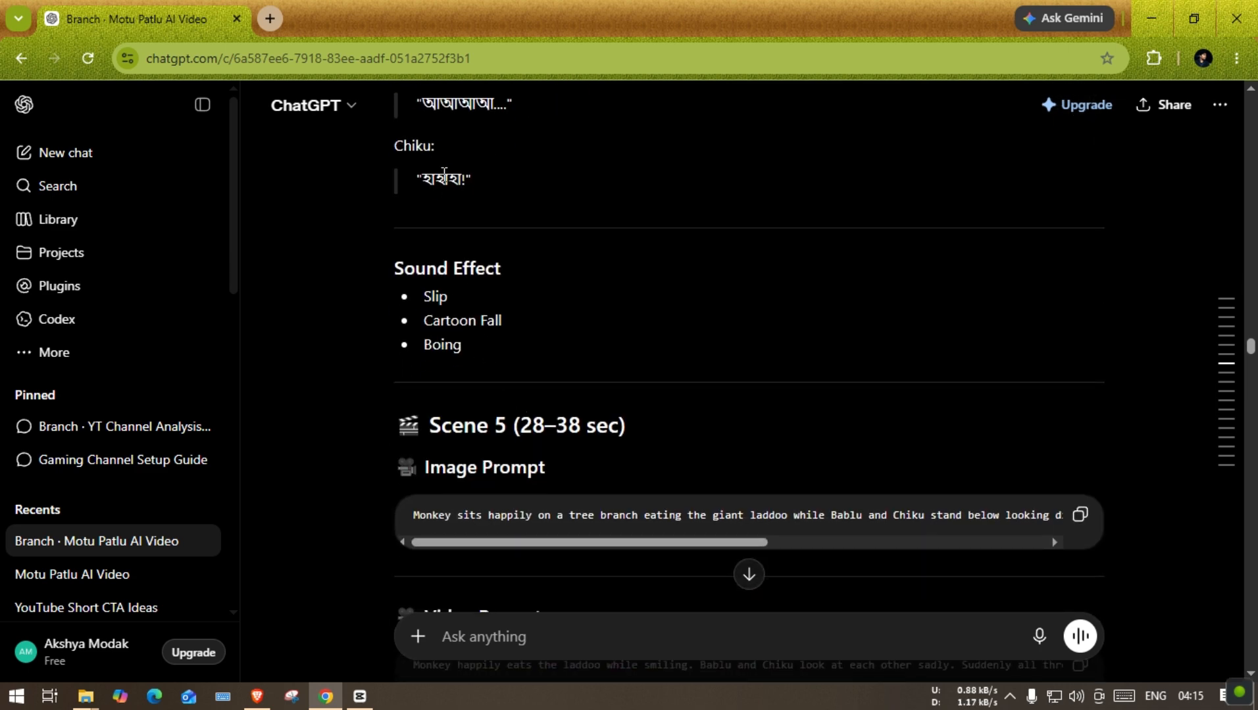
scroll(480, 420, down, 2)
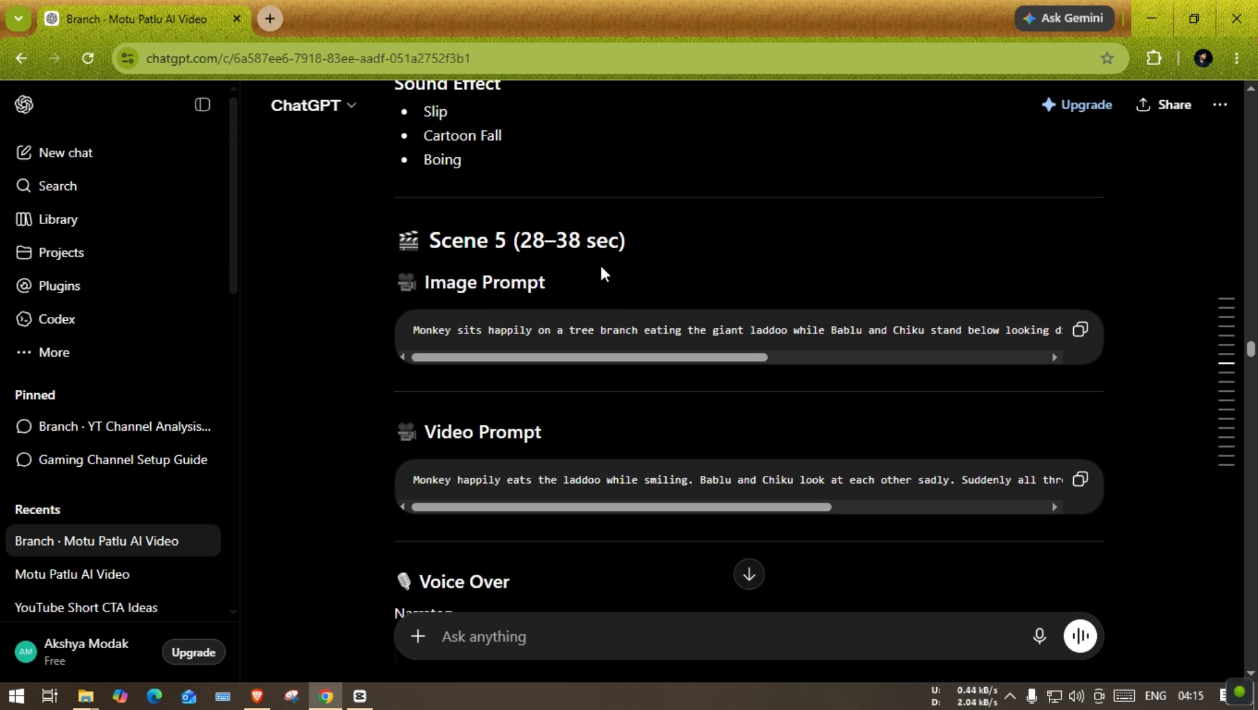
scroll(533, 373, down, 7)
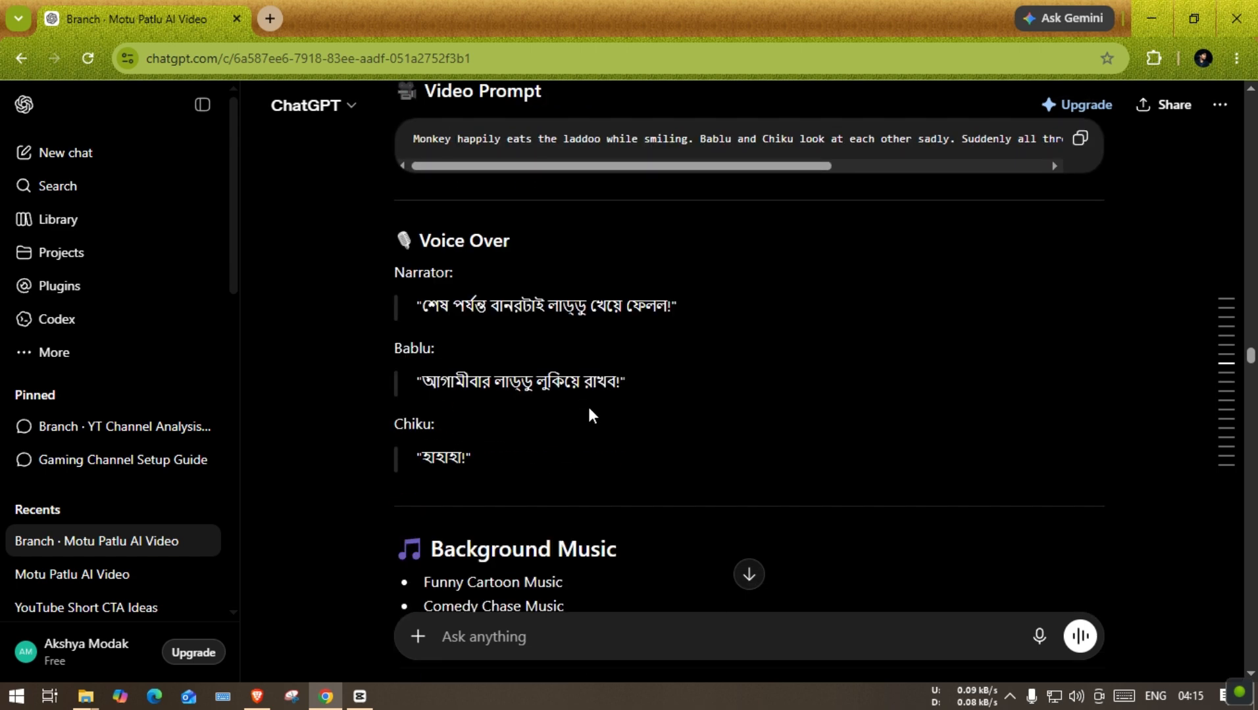
scroll(622, 415, down, 3)
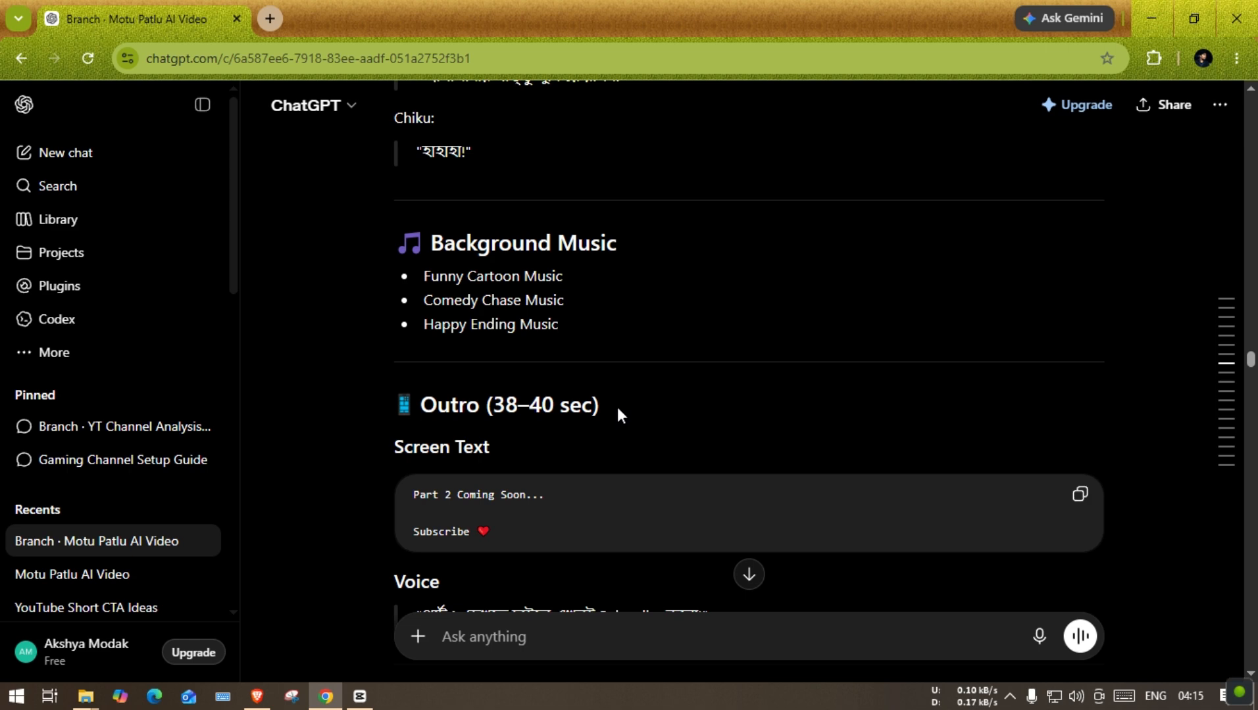
- Go back through the script from the outro to the Scene 1 image prompt
scroll(700, 384, up, 12)
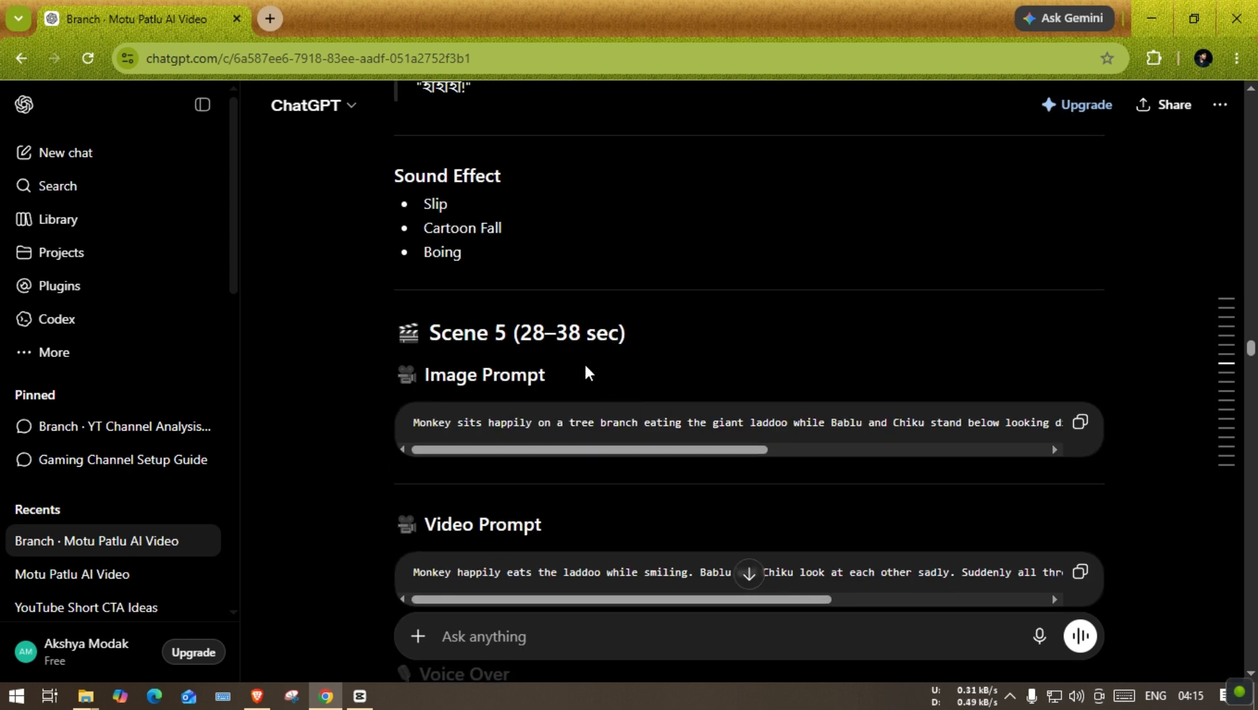
scroll(566, 334, up, 7)
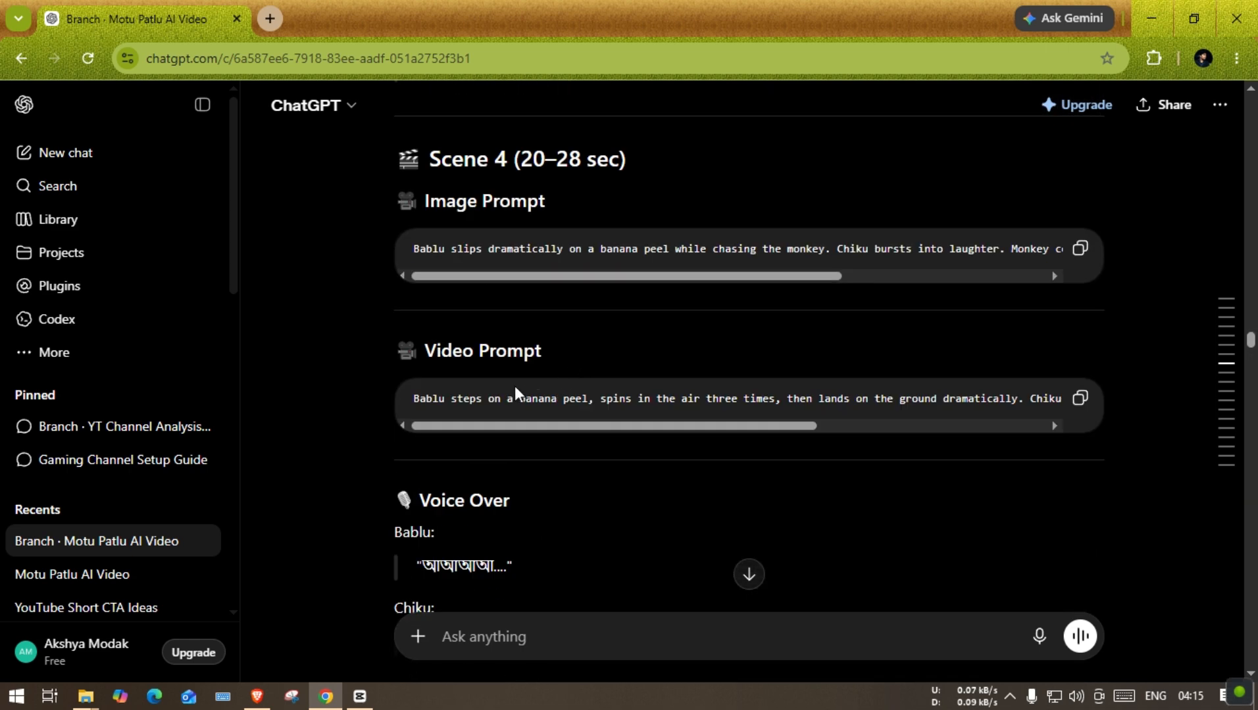
scroll(633, 377, up, 18)
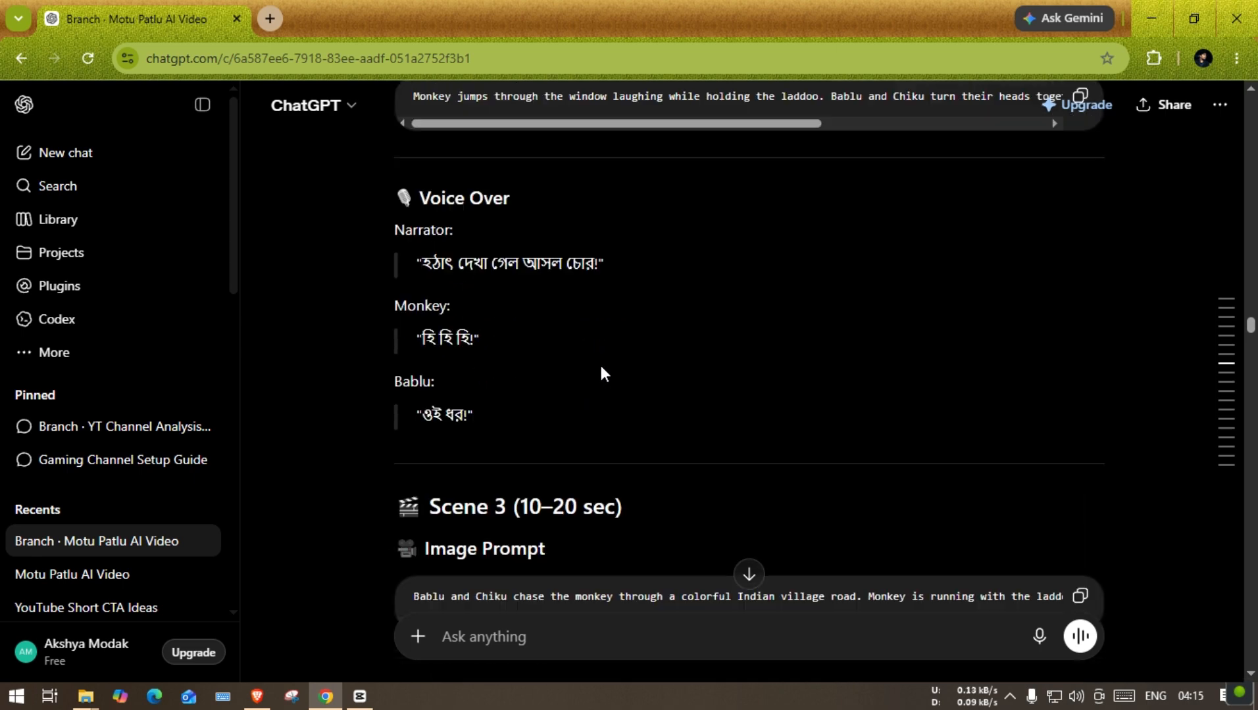
scroll(592, 444, up, 15)
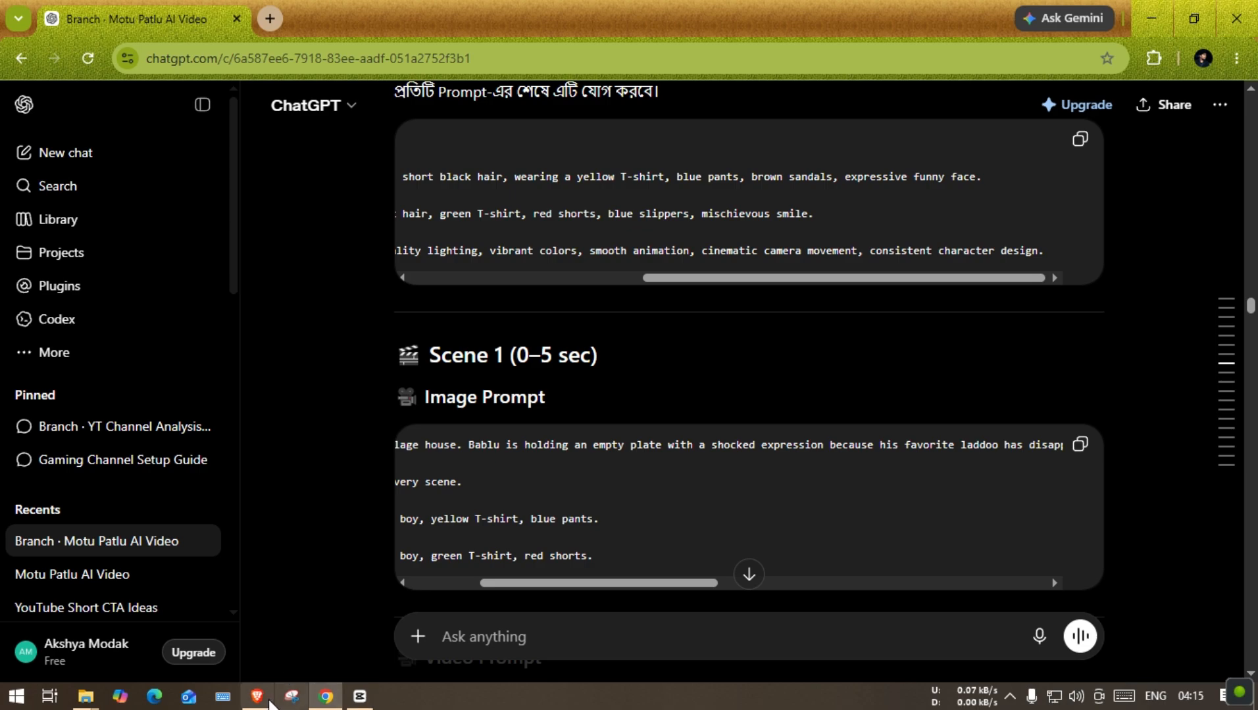
- Switch to Gemini in Brave and examine the generated scene images, their prompts and the Hedra AI lip-sync replies in the chat
click(257, 696)
scroll(752, 380, down, 15)
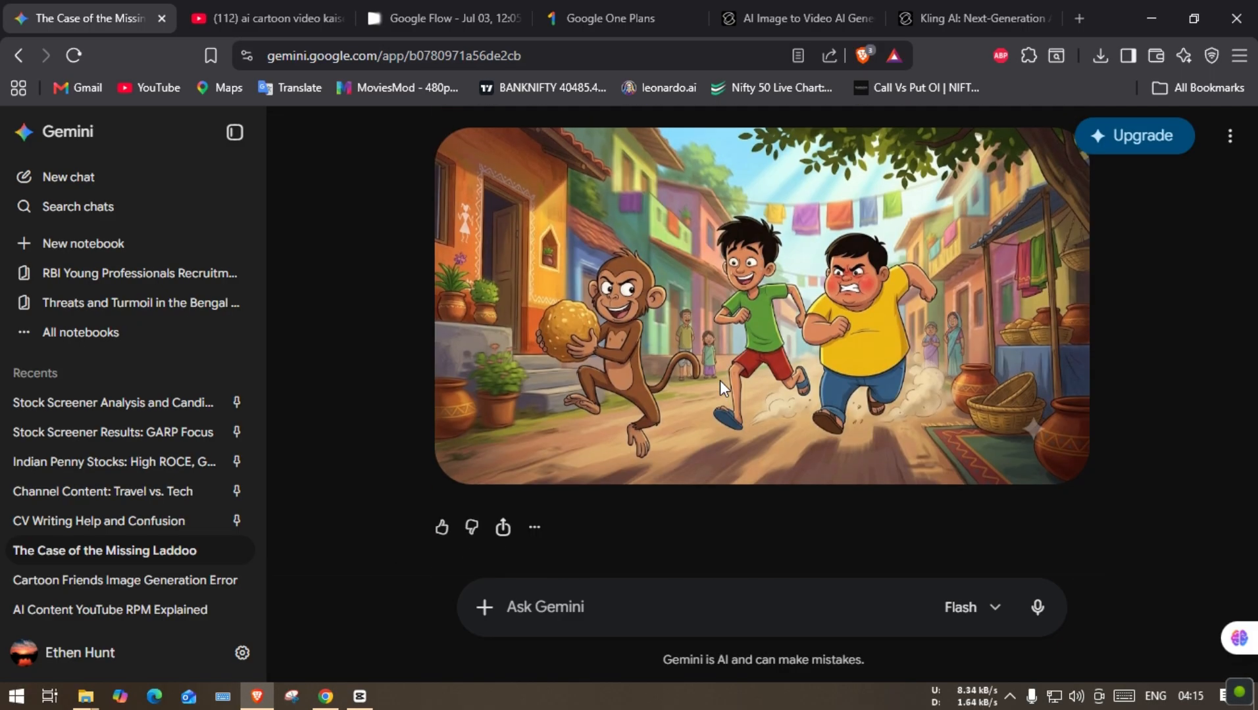
scroll(719, 381, down, 12)
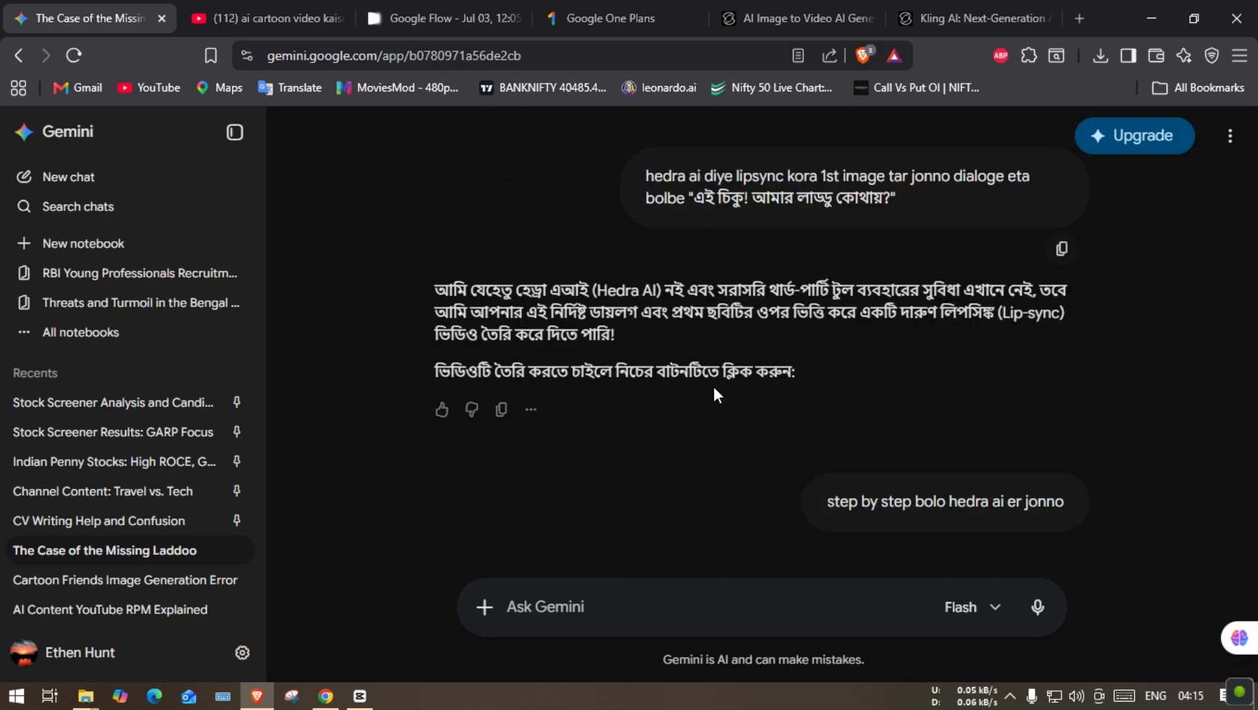
scroll(713, 388, up, 6)
scroll(702, 388, up, 20)
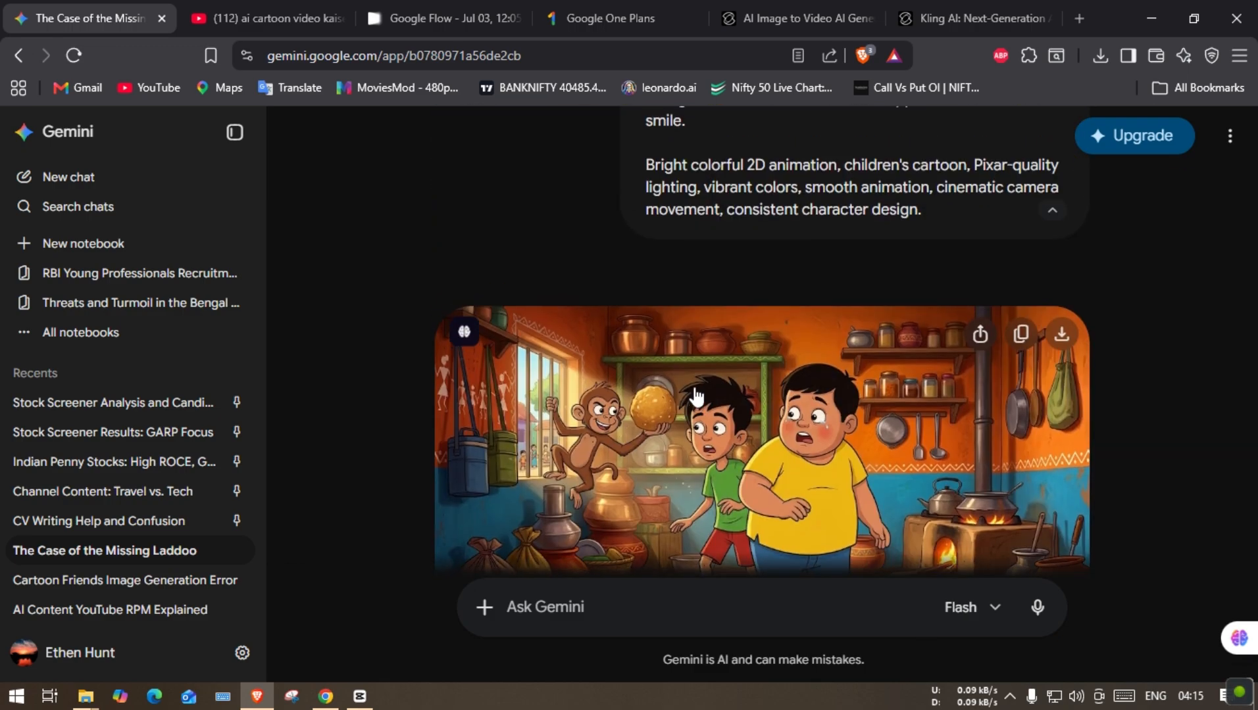
scroll(694, 387, up, 4)
scroll(698, 388, down, 7)
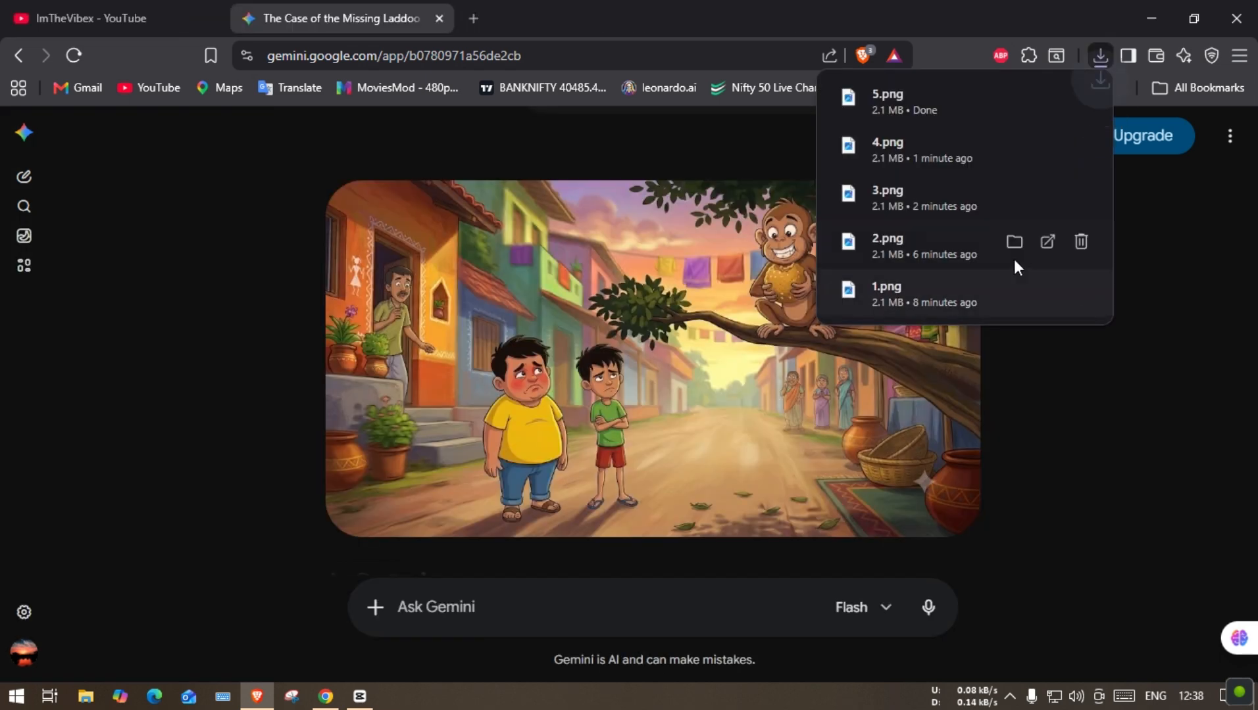
click(995, 514)
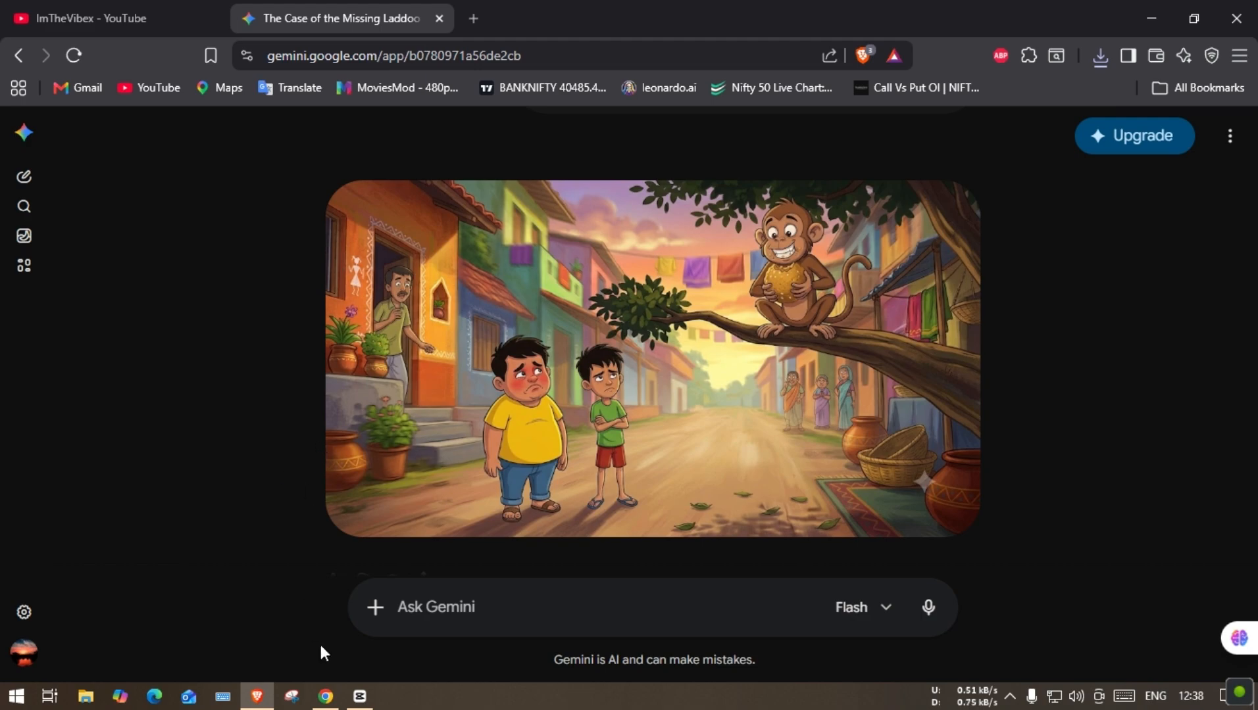
- Switch to ChatGPT in Chrome and copy Scene 1's video prompt
click(325, 696)
scroll(1000, 273, down, 10)
scroll(1001, 273, up, 4)
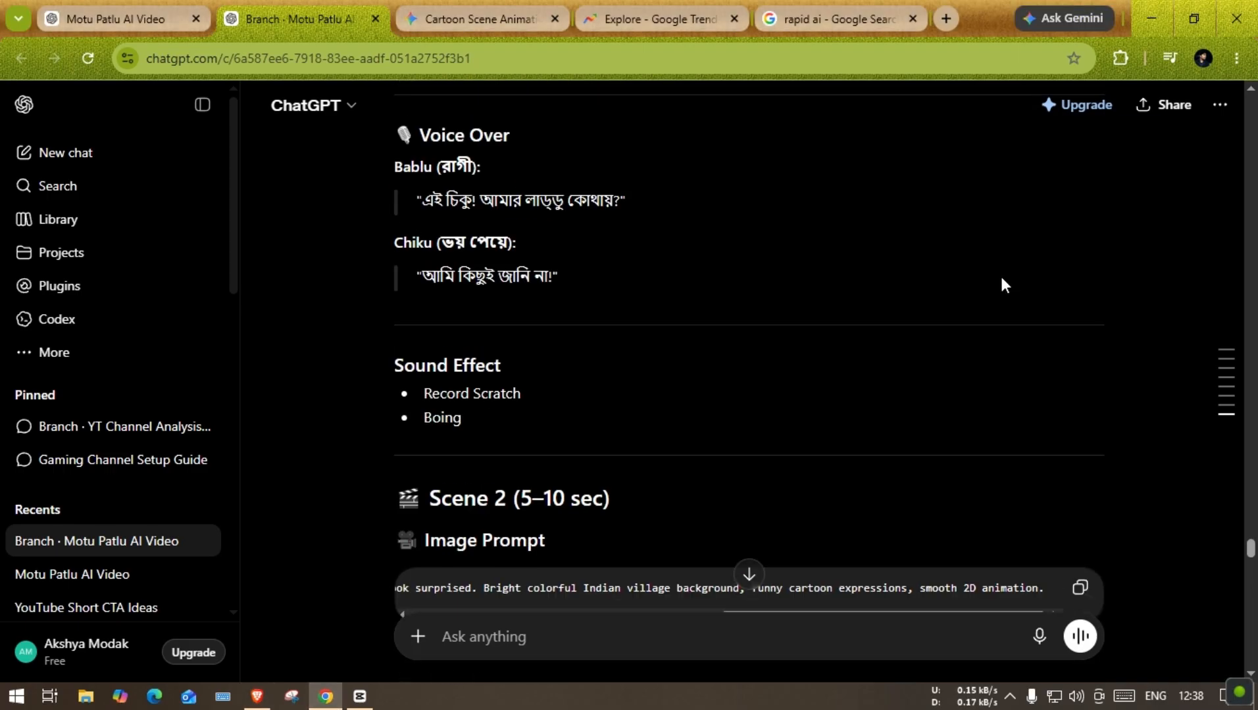
scroll(1001, 273, up, 10)
scroll(1000, 273, down, 5)
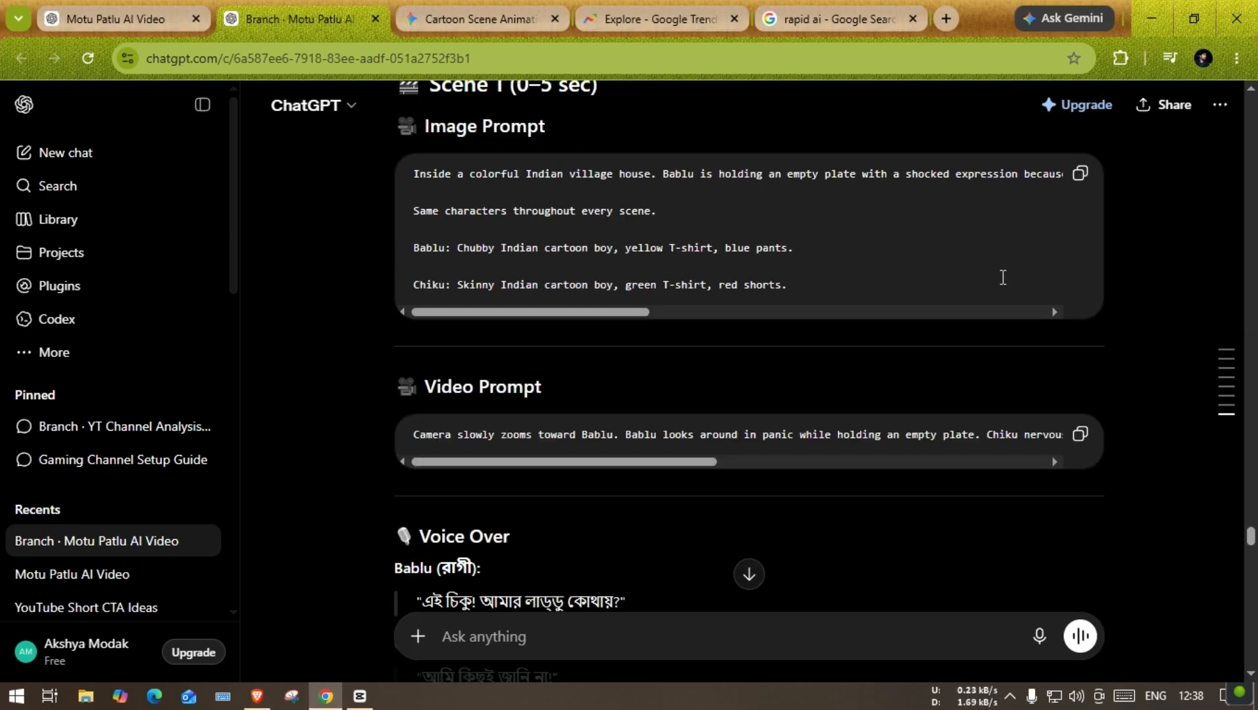
scroll(1002, 277, down, 1)
drag(678, 431, 1046, 431)
click(1080, 403)
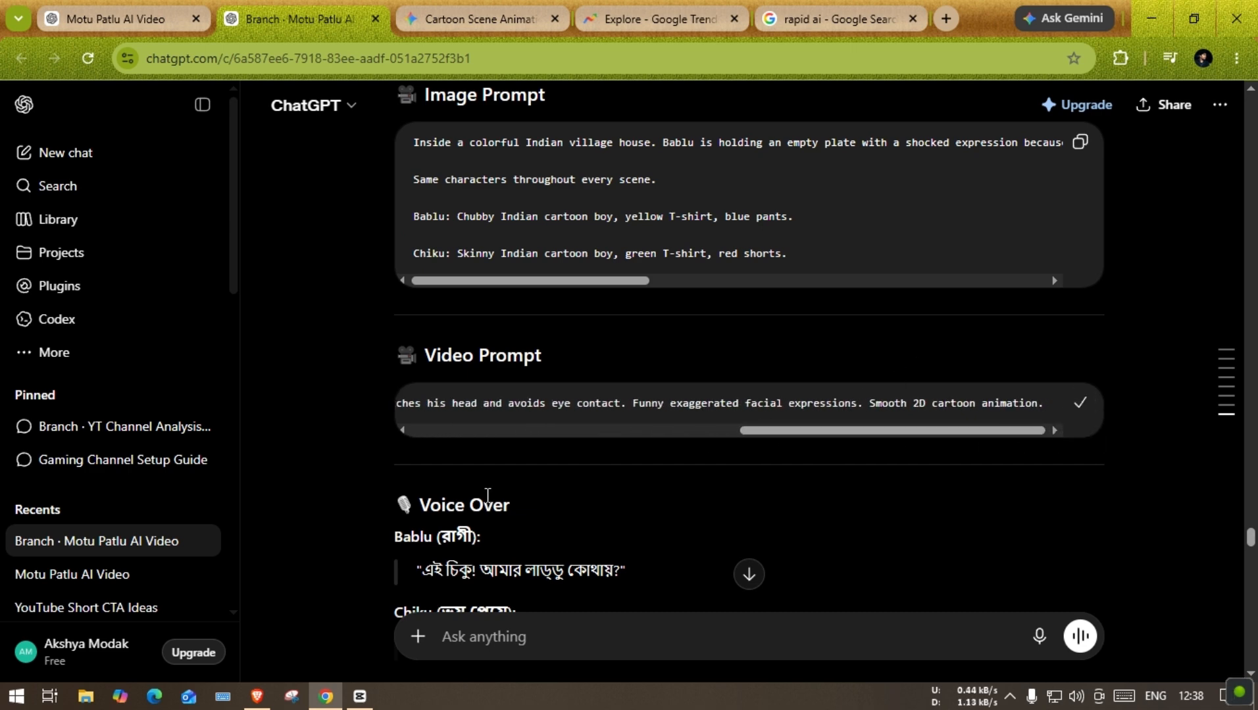
- Switch to CapCut and add 1.png from New folder (28) in Downloads as the source image for the AI video
click(360, 697)
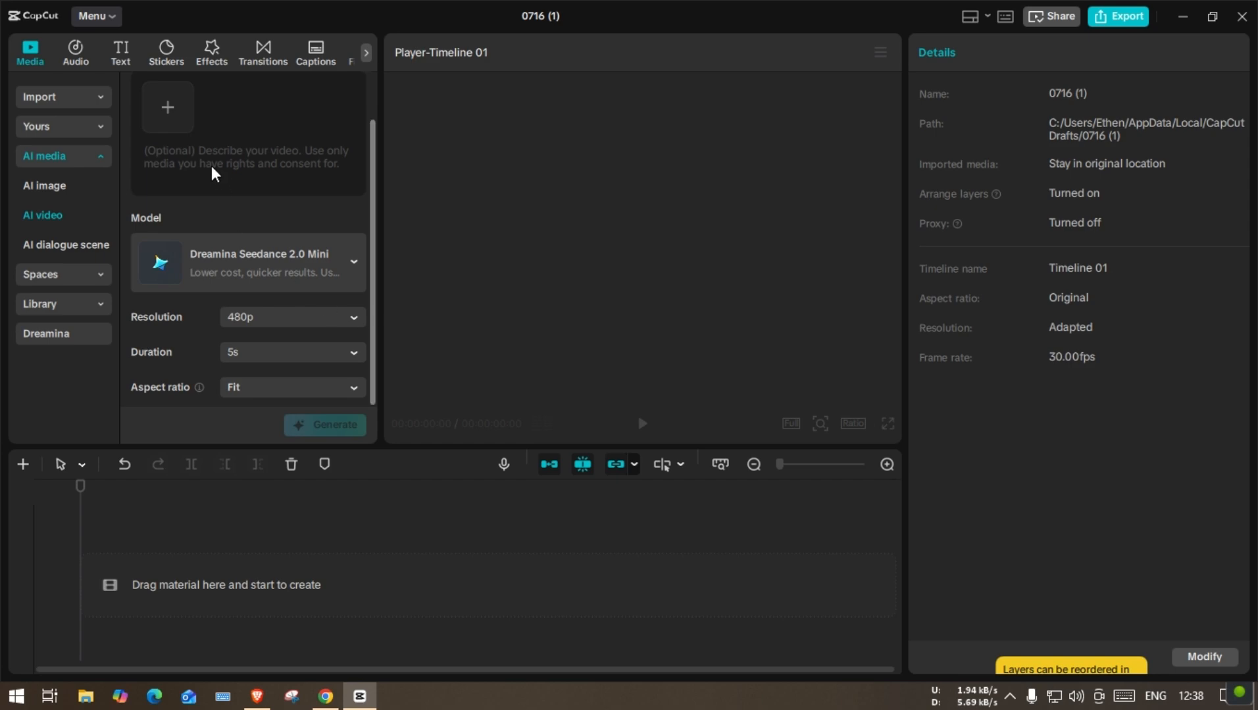
click(169, 113)
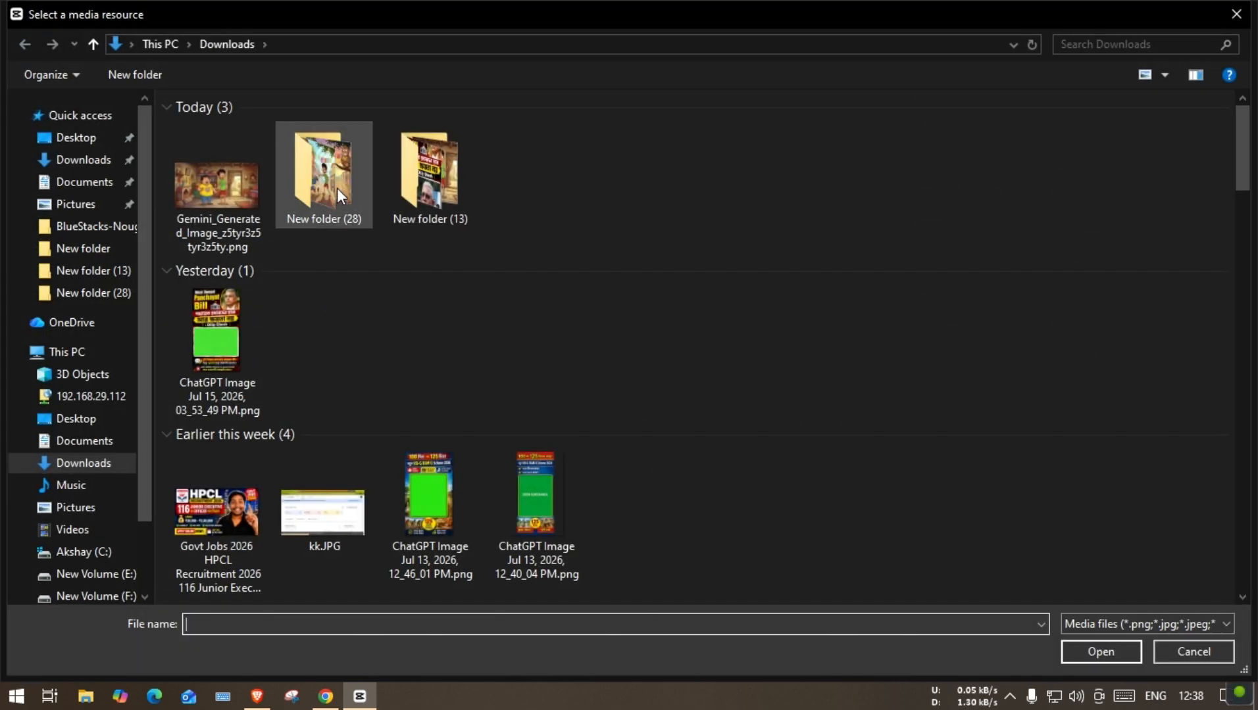
double_click(337, 184)
click(211, 181)
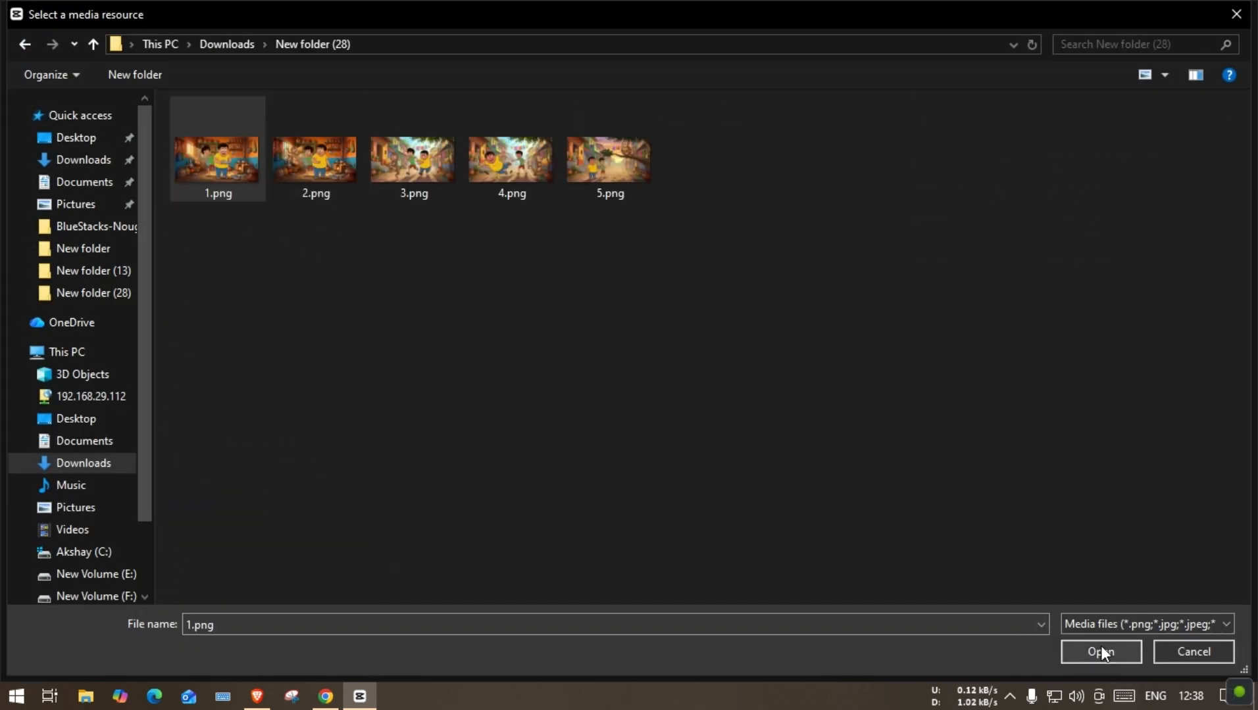
click(1101, 649)
- Paste the copied Scene 1 video prompt into the AI video description
click(213, 153)
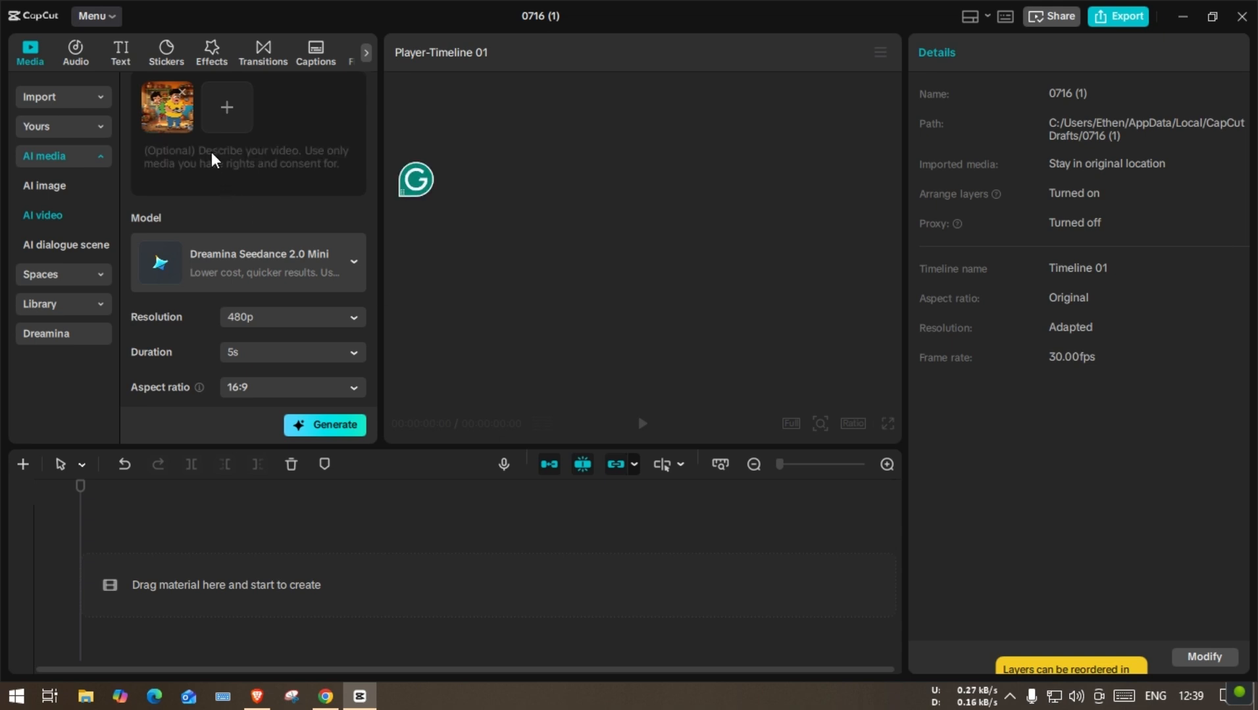
right_click(211, 153)
click(272, 262)
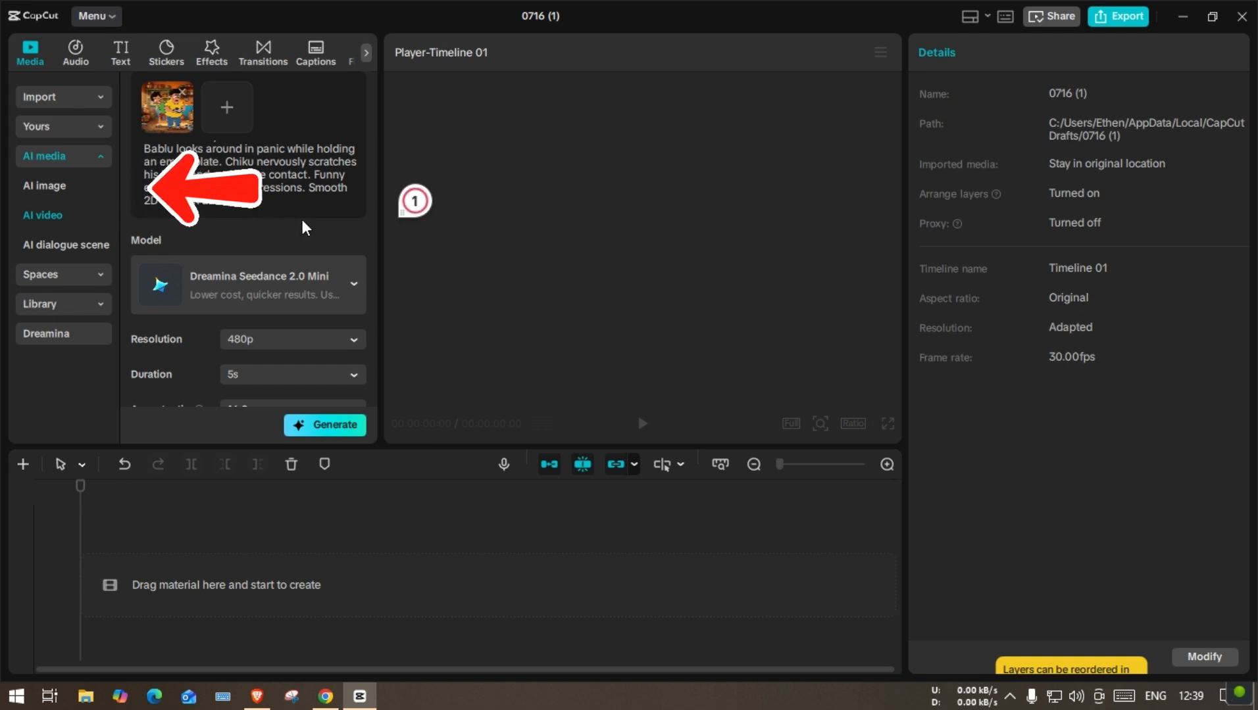
scroll(303, 219, down, 1)
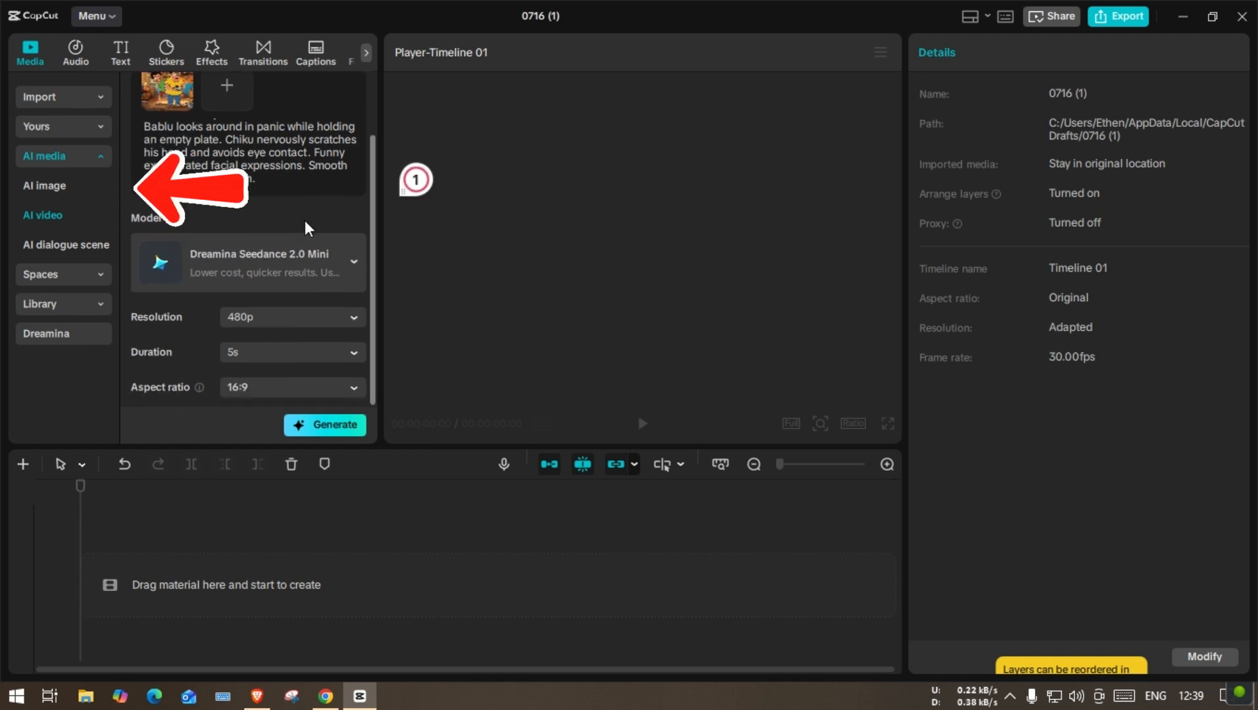
- Try the 720p resolution for the AI video and return it to 480p
click(342, 318)
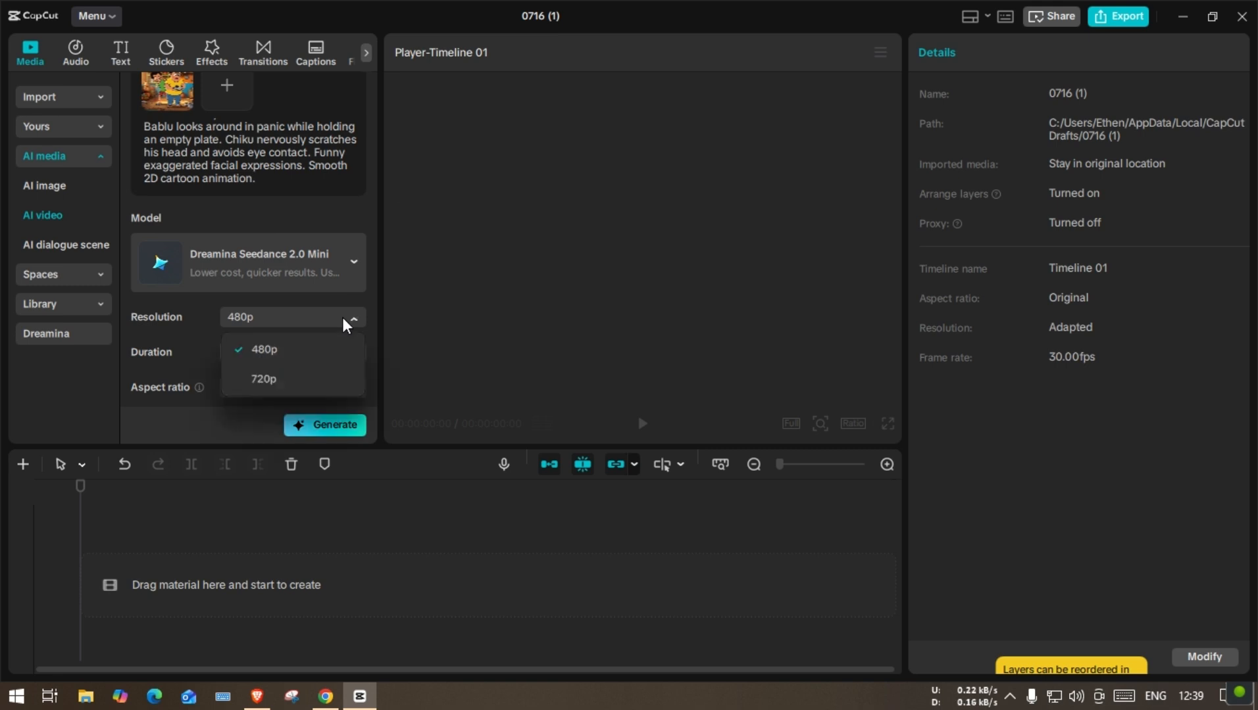
click(293, 379)
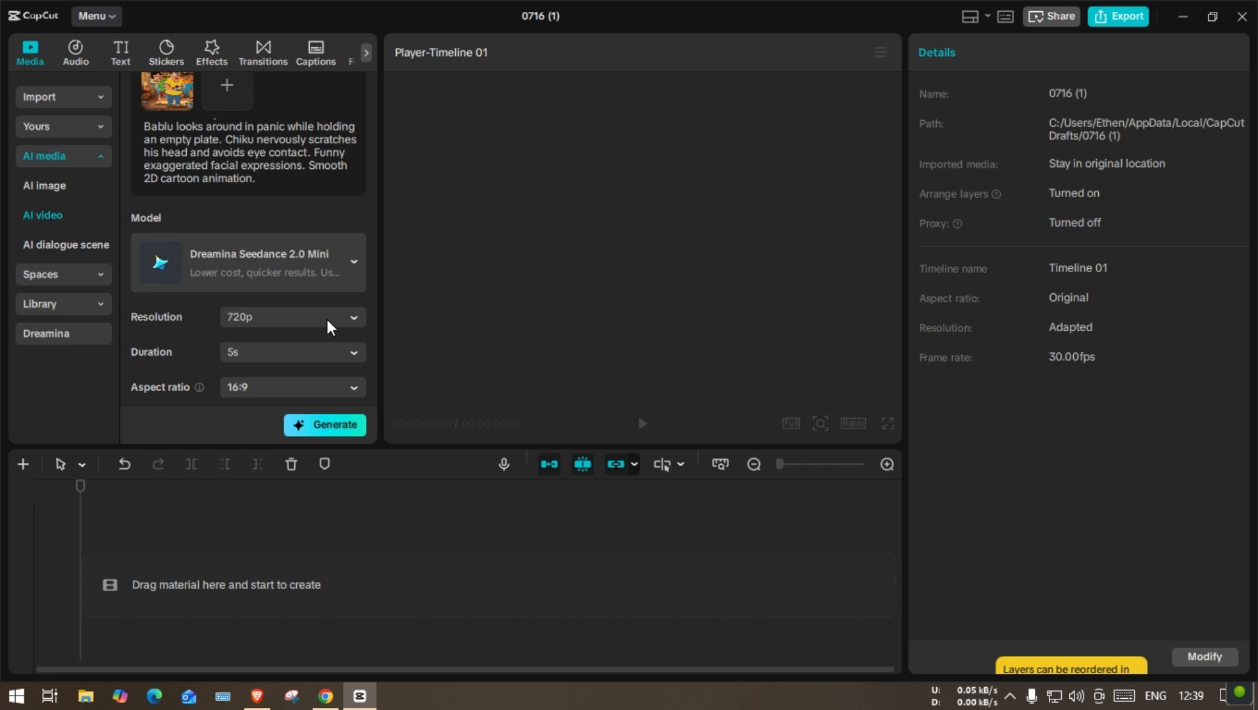
click(327, 318)
click(305, 346)
- Generate the Scene 1 video at 480p from the image and prompt, and play back the resulting clip
scroll(302, 280, up, 2)
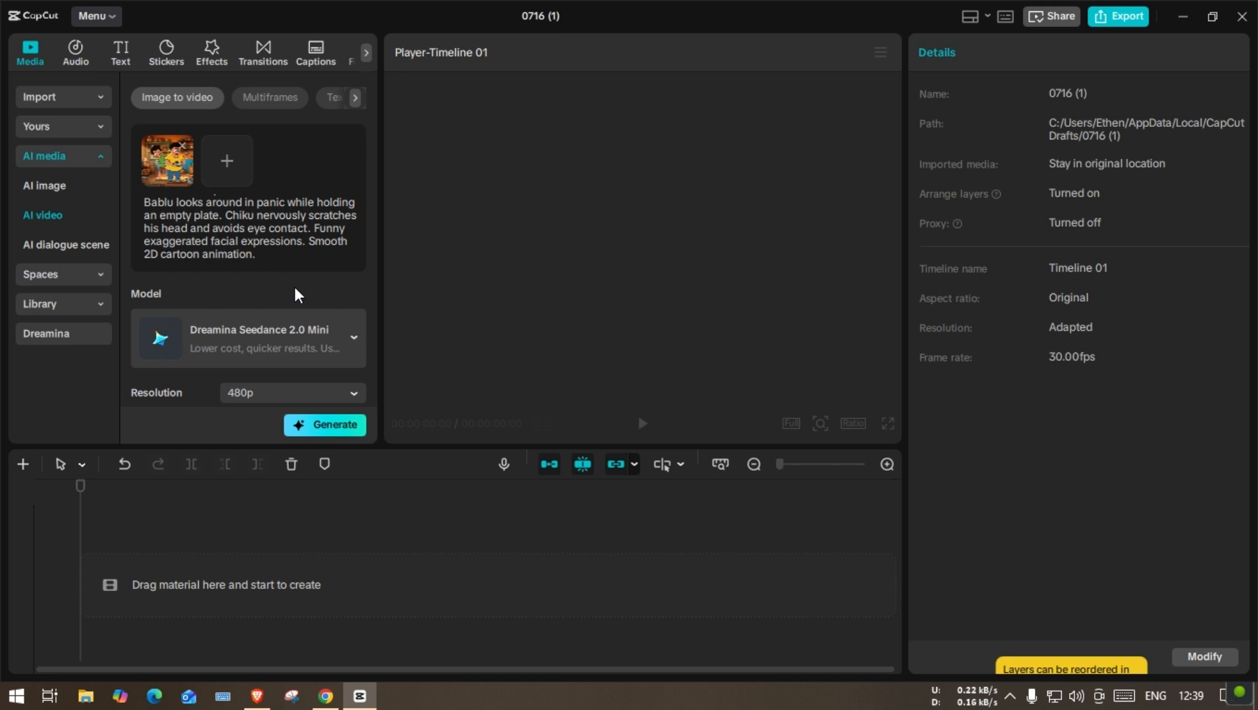
scroll(294, 288, down, 2)
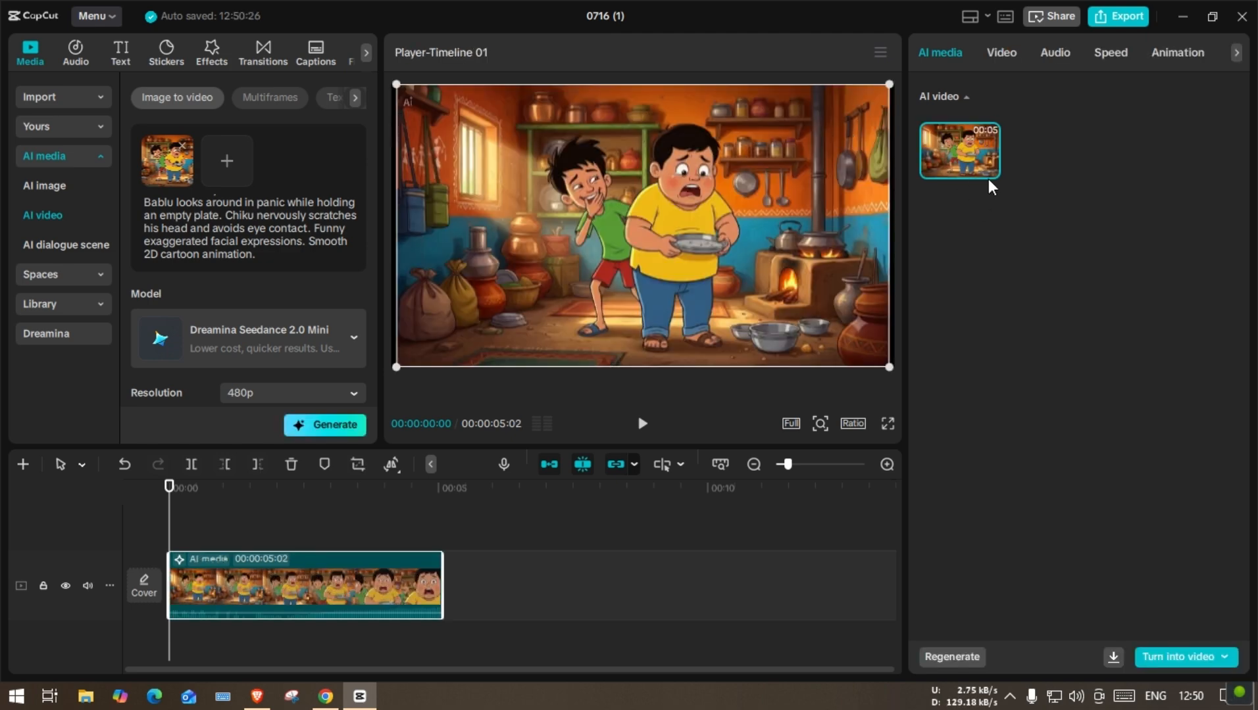
click(638, 426)
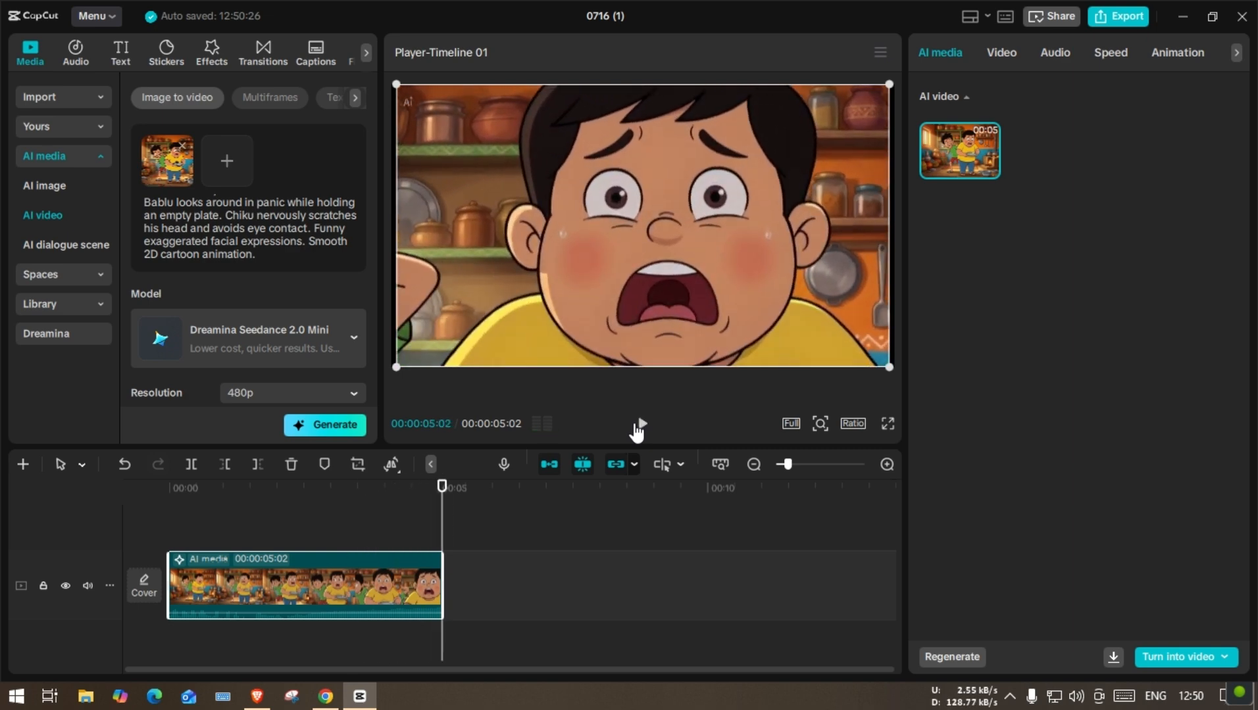
click(638, 426)
- Export the Scene 1 clip as a 1080P, 30fps mp4 named 0716 (1), without sharing it
click(1117, 20)
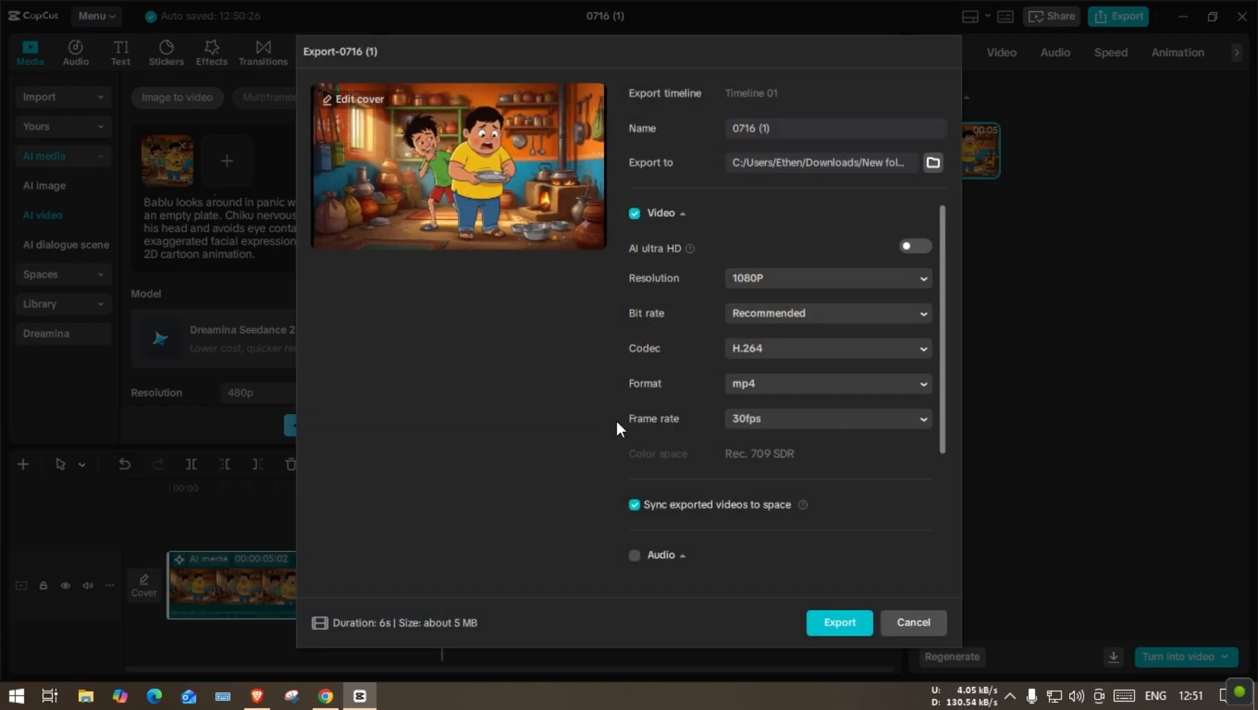
click(840, 624)
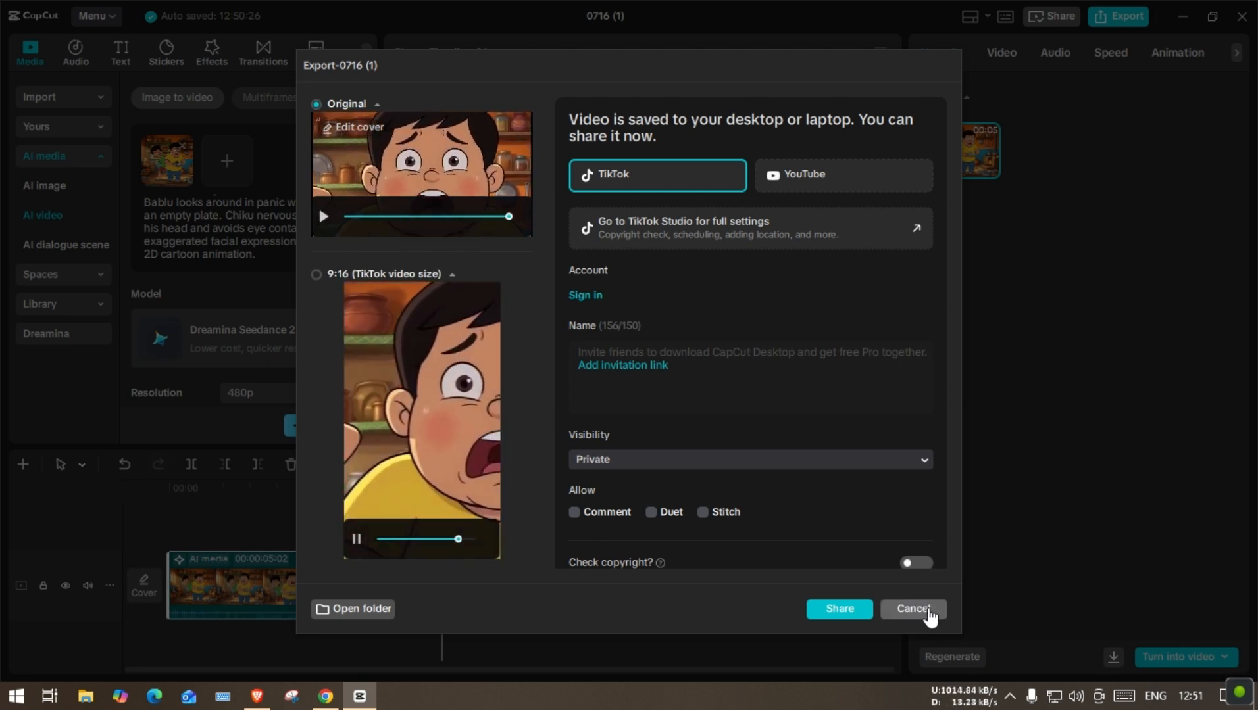
click(929, 610)
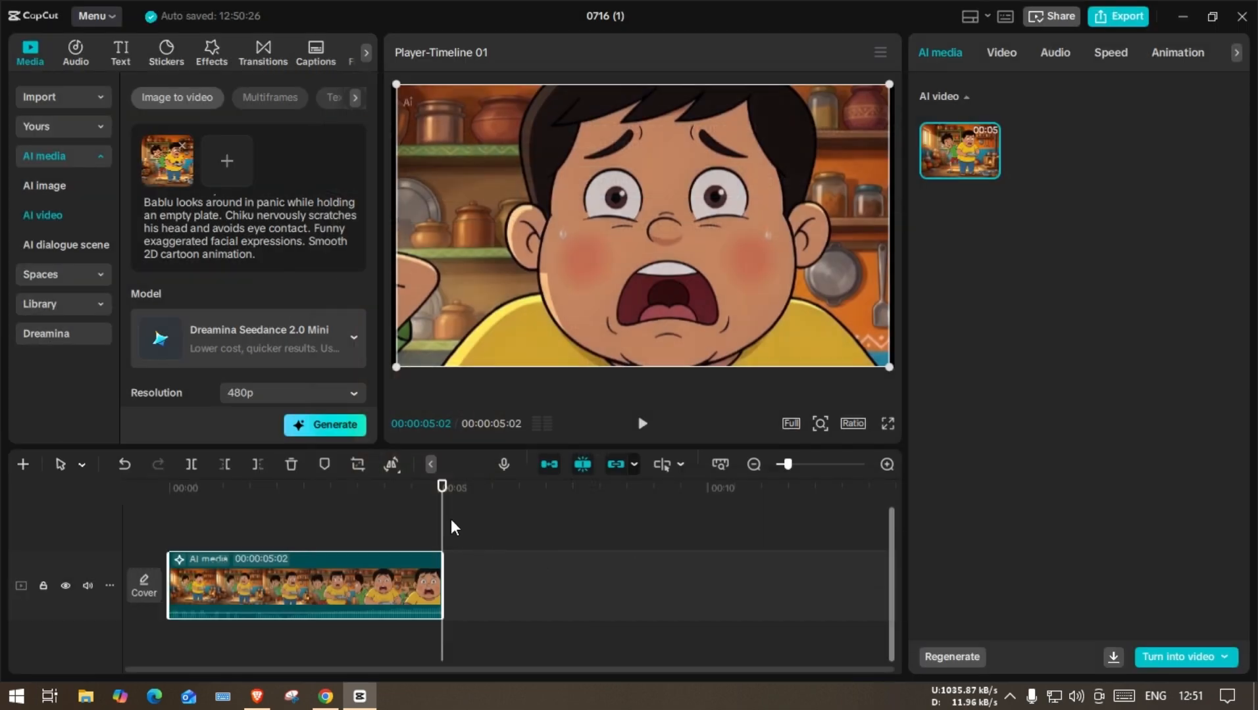
- Replace the AI video's source image with 2.png from New folder (28), keeping the existing timeline clip
click(182, 144)
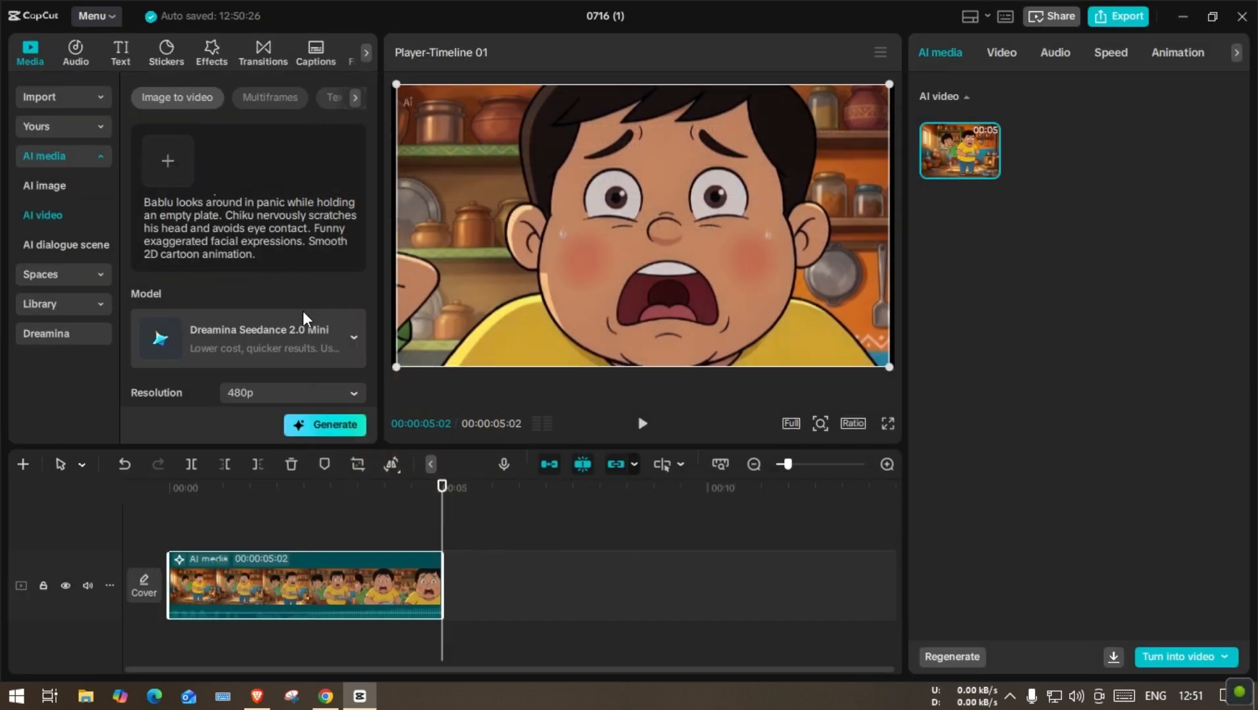
key(Delete)
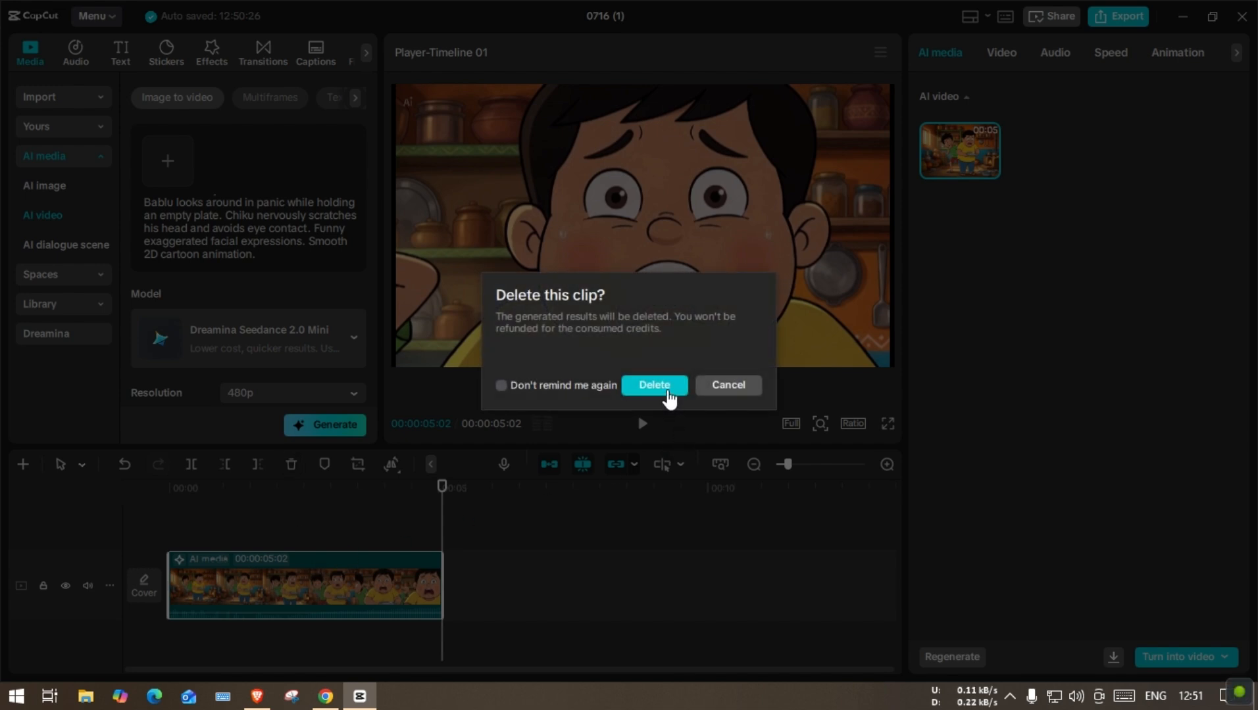
click(750, 386)
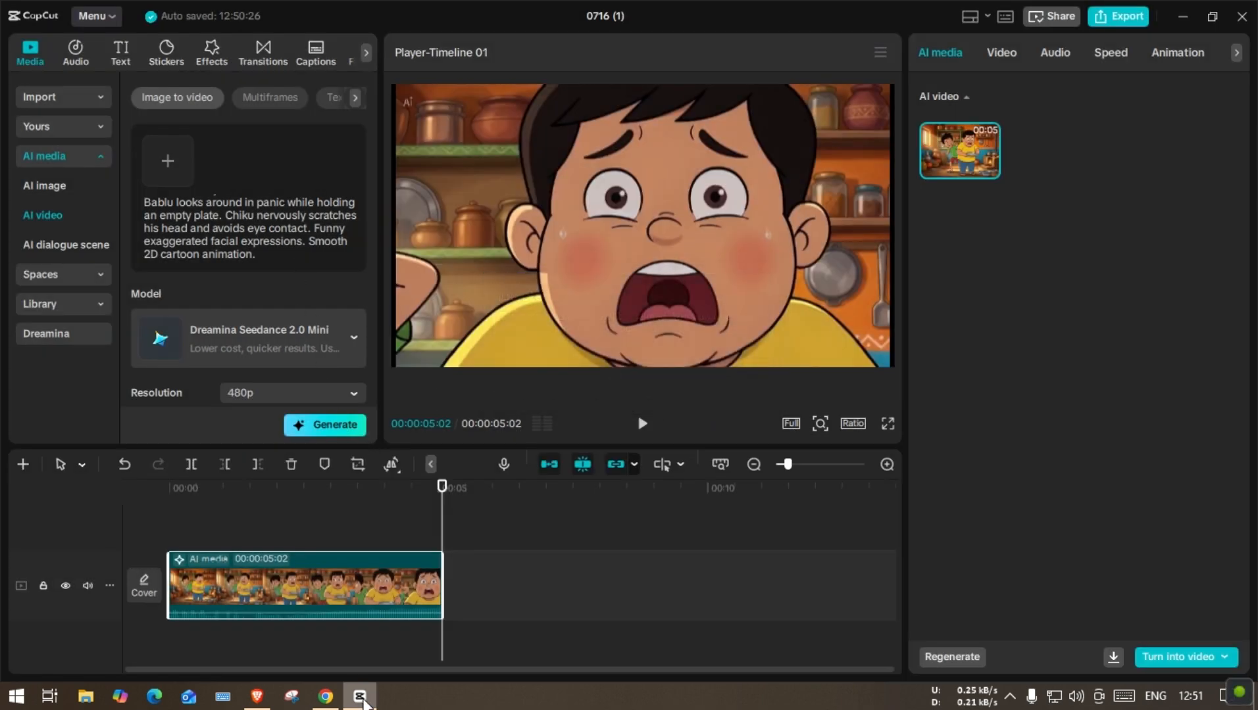
click(173, 162)
click(317, 162)
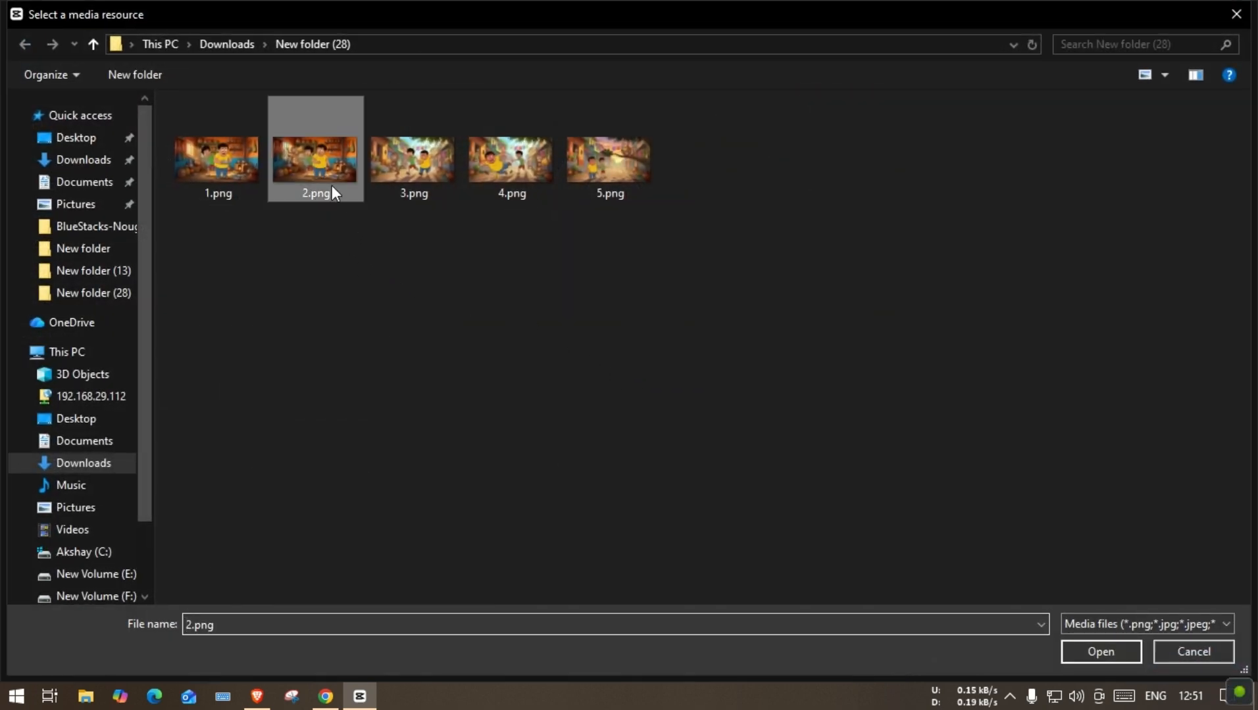
click(1100, 651)
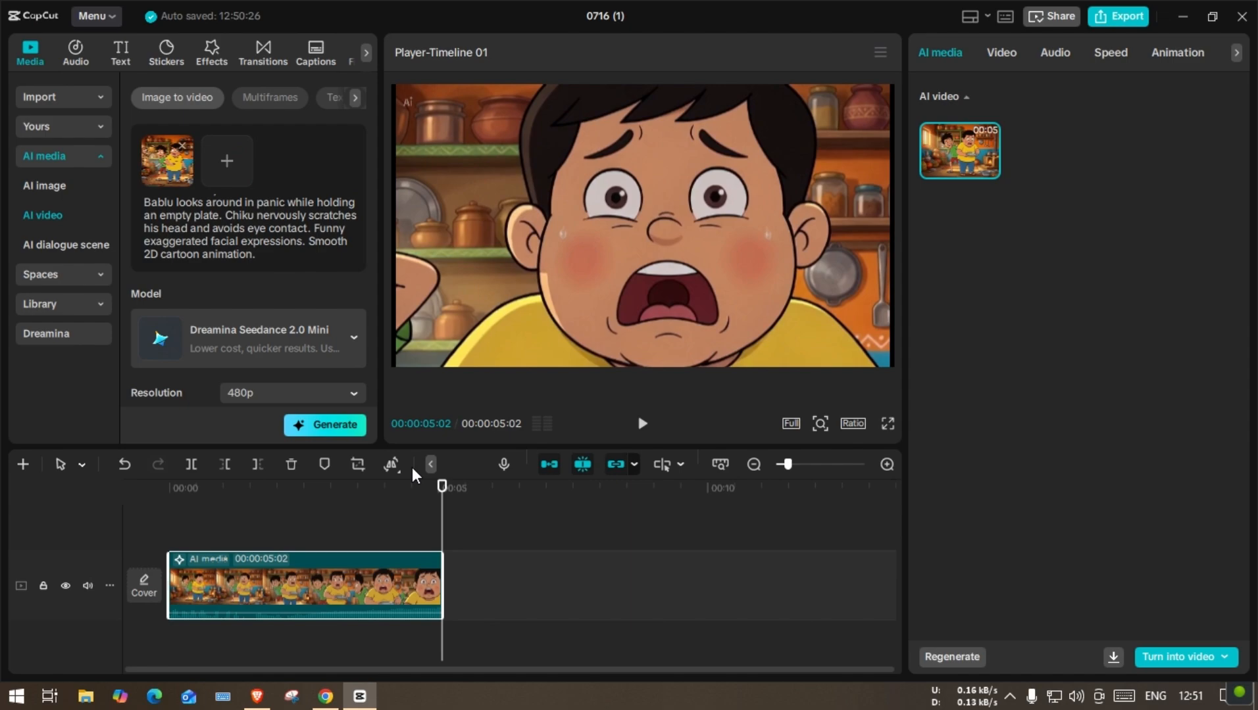
- Return to ChatGPT in Chrome and copy Scene 2's video prompt about the monkey jumping through the window
click(319, 701)
scroll(674, 379, down, 5)
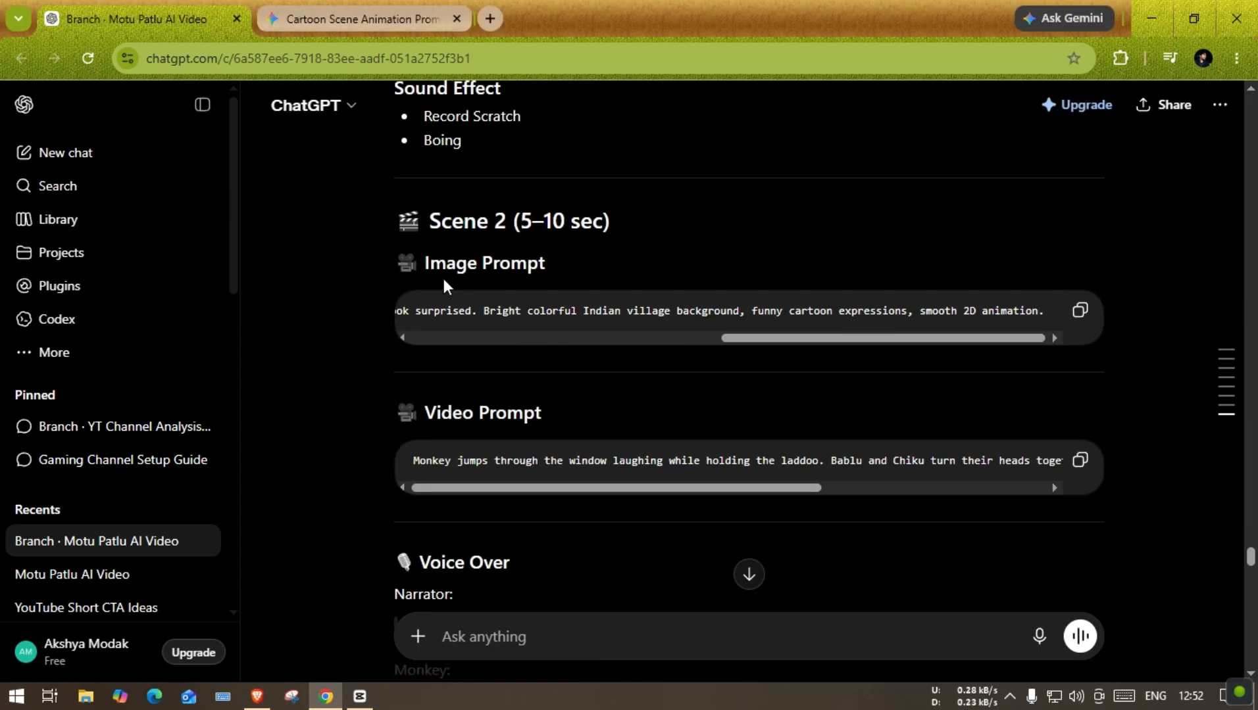
scroll(757, 394, down, 1)
click(1079, 367)
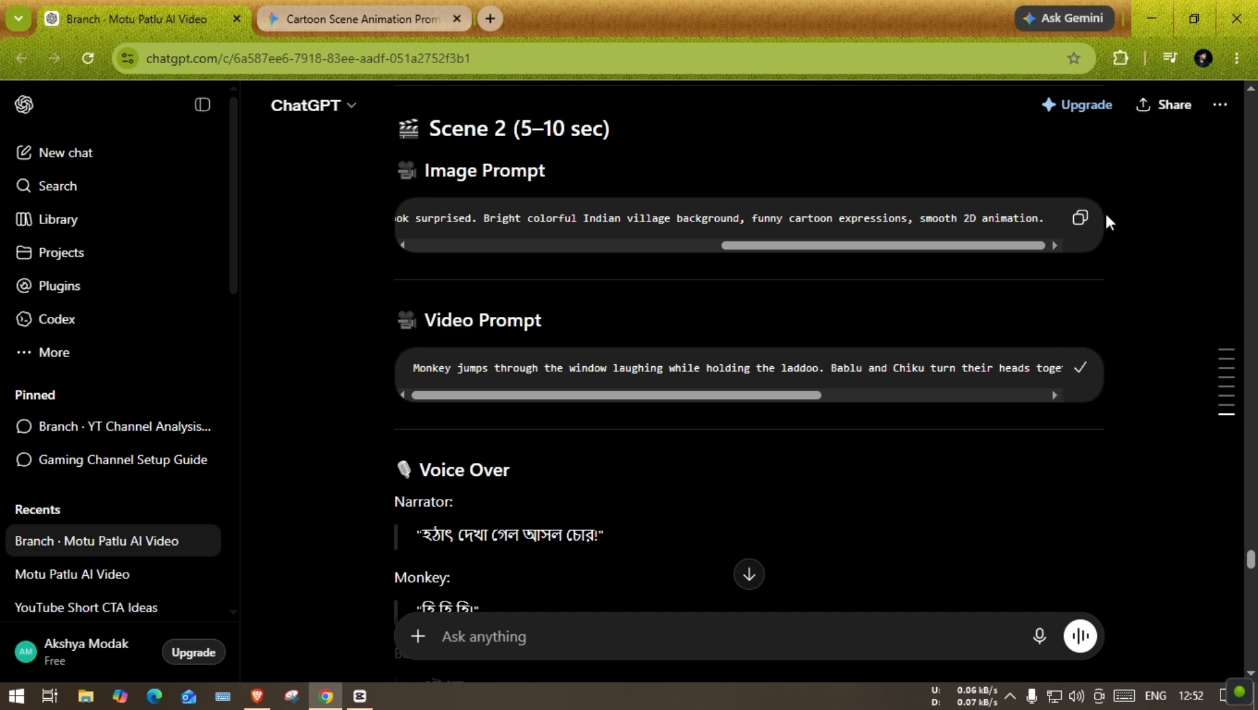
- Back in CapCut, replace the old prompt with the copied Scene 2 video prompt and generate the clip
click(1152, 14)
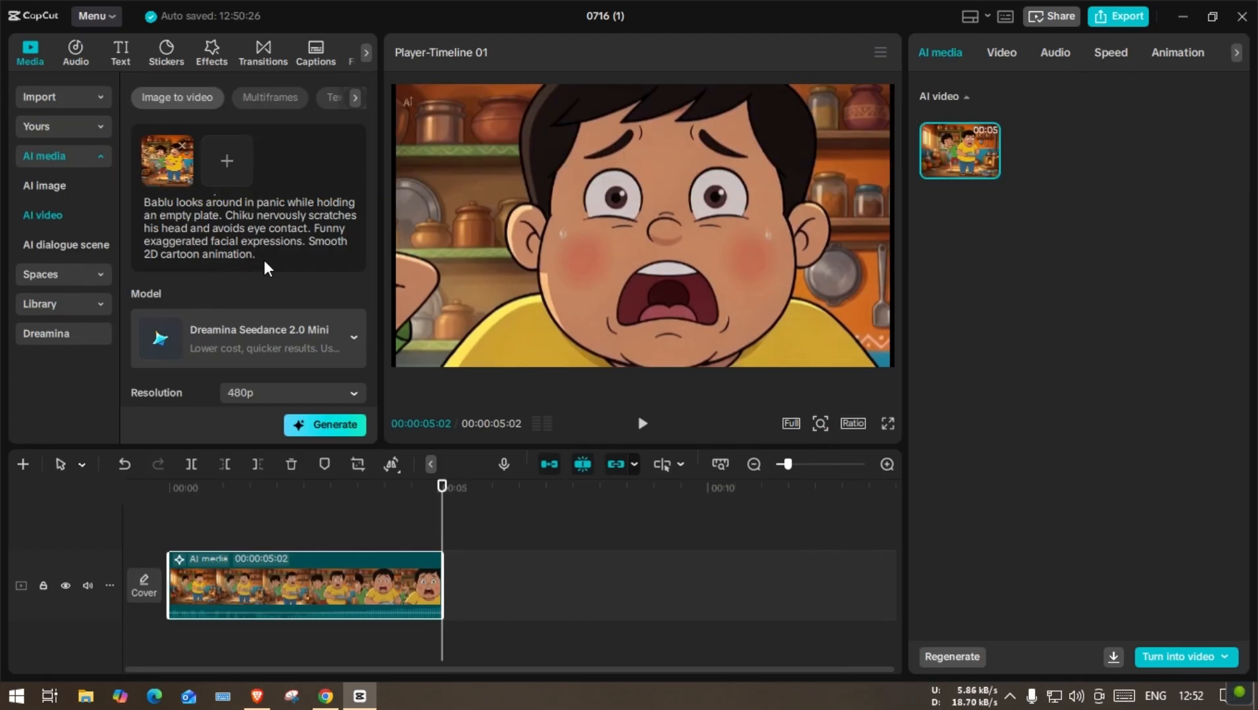
drag(263, 260, 125, 201)
key(BackSpace)
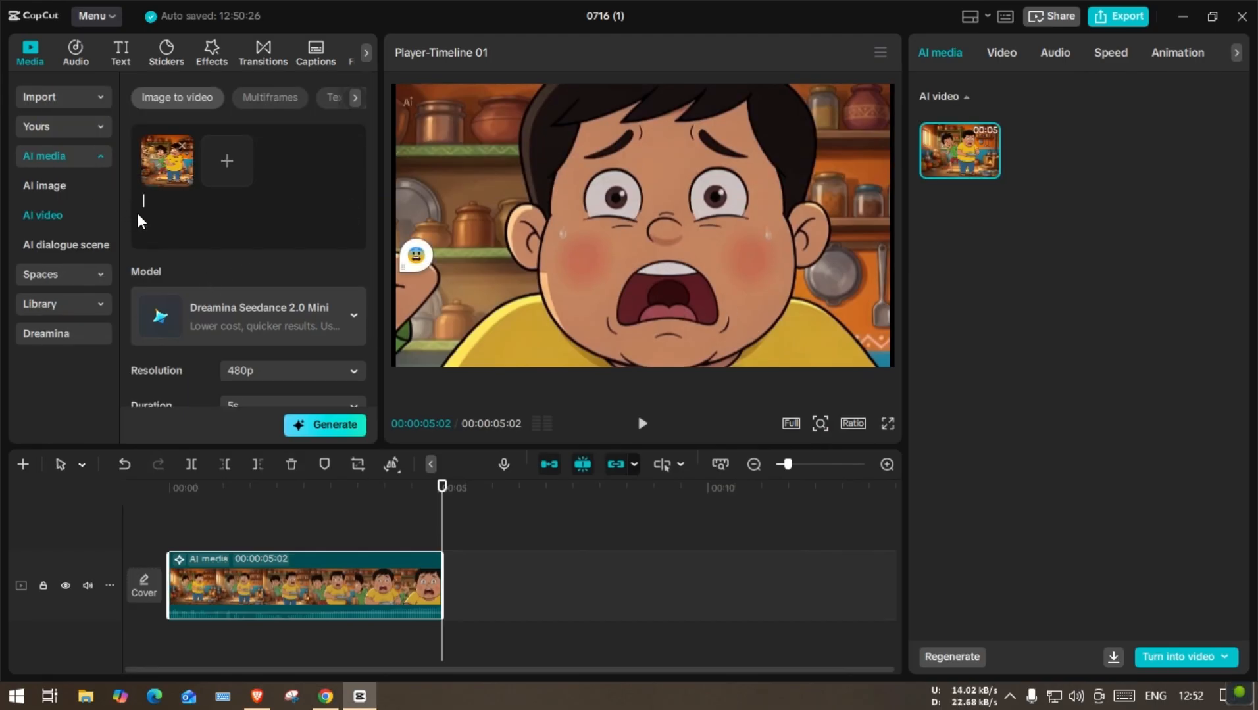
right_click(174, 202)
click(239, 313)
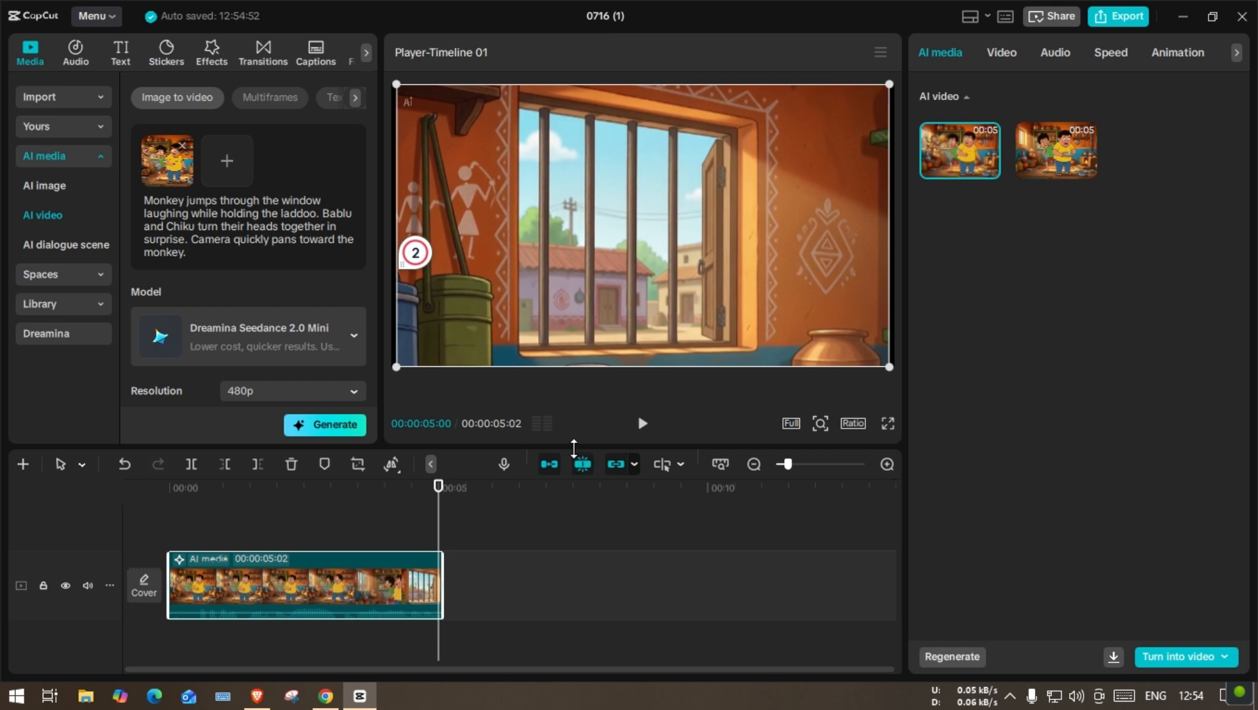
- Play back the generated Scene 2 clip and export it as a 1080P, 30fps mp4 named 0716 (1)(1)
click(641, 424)
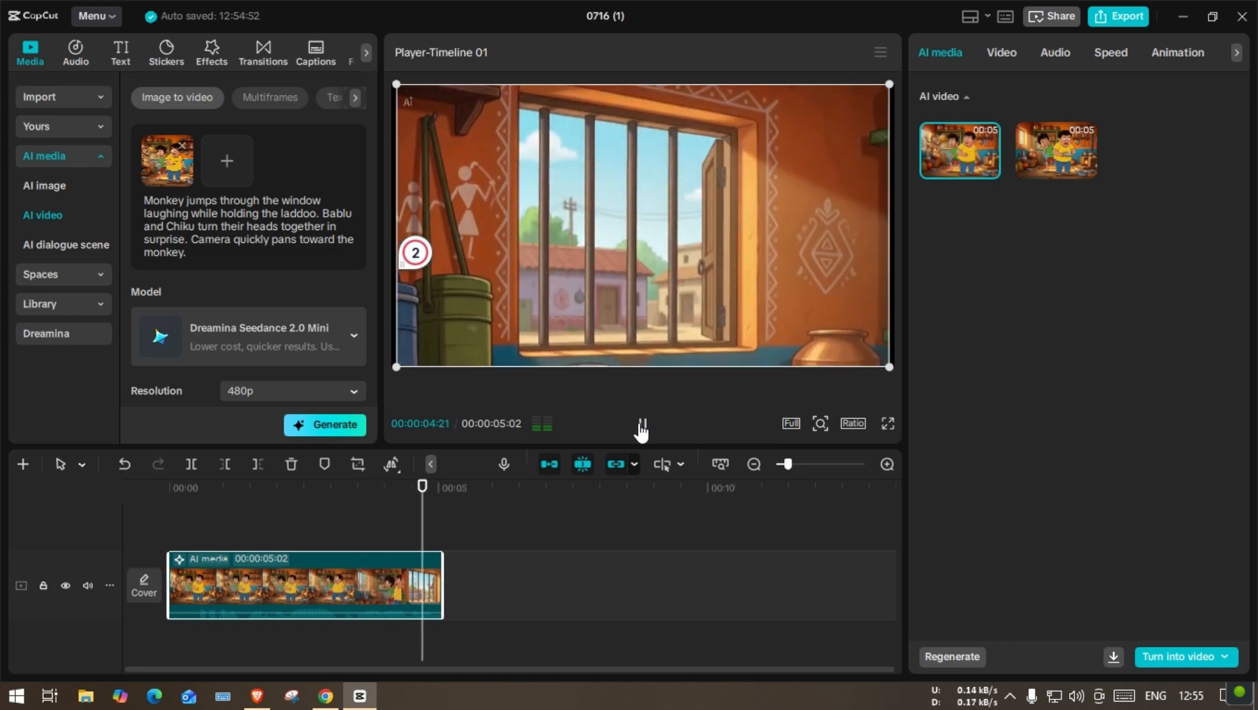
key(ctrl+e)
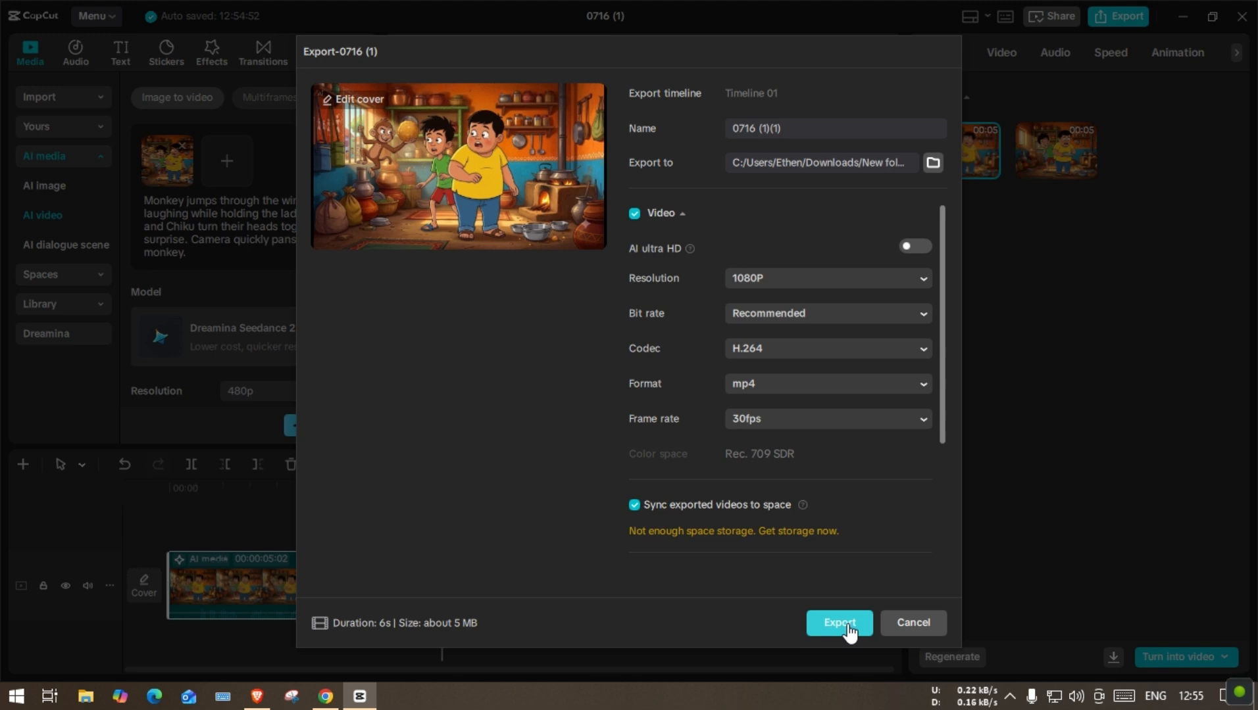
click(848, 626)
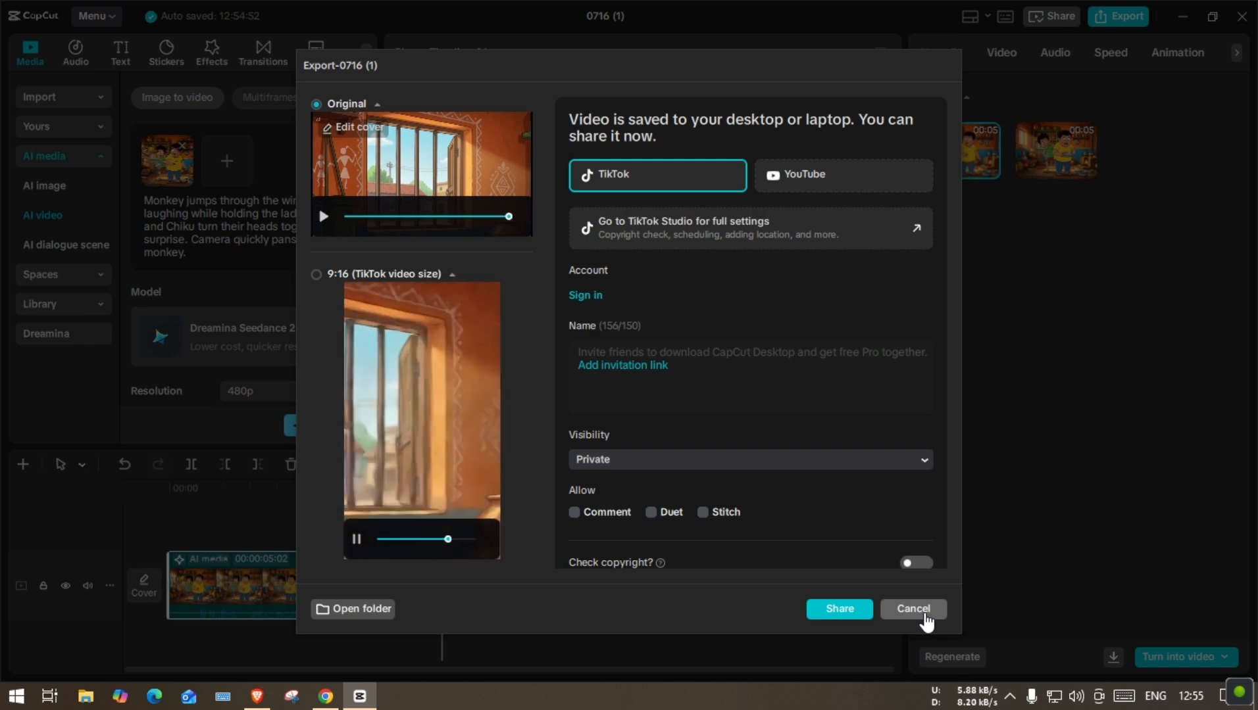
- Close the finished export and copy Scene 3's video prompt about the monkey chase from ChatGPT in Chrome
click(921, 610)
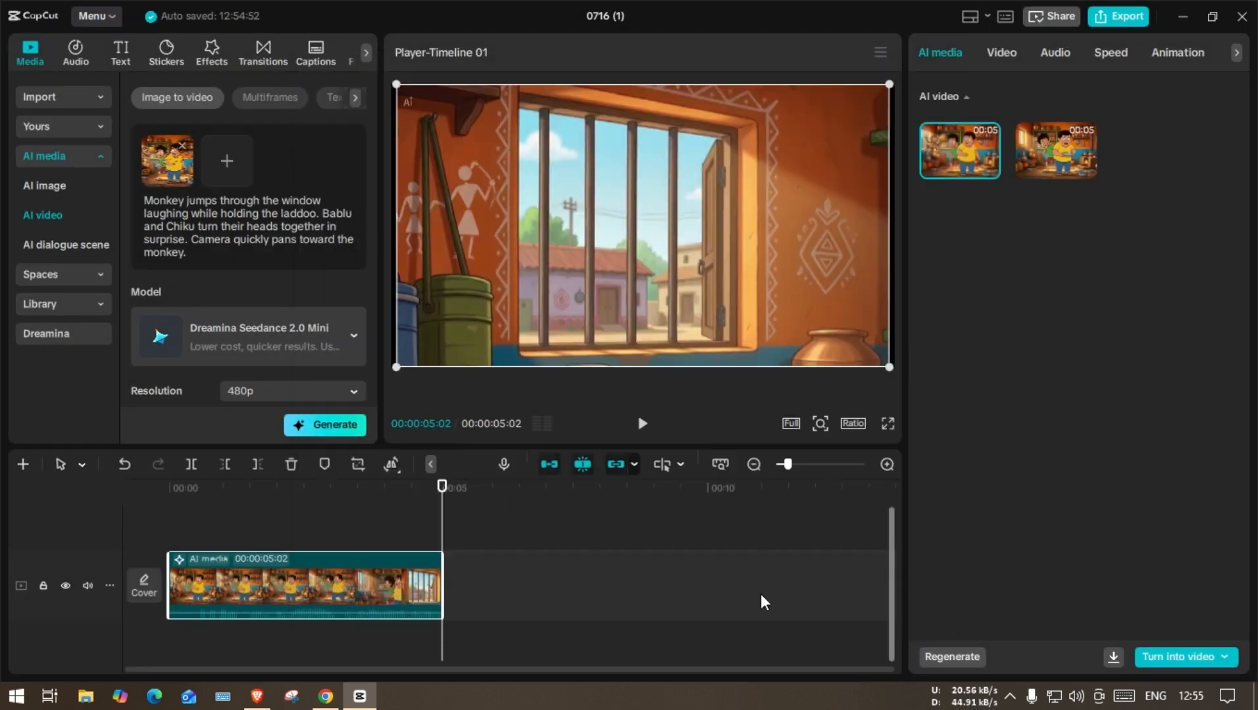
click(257, 698)
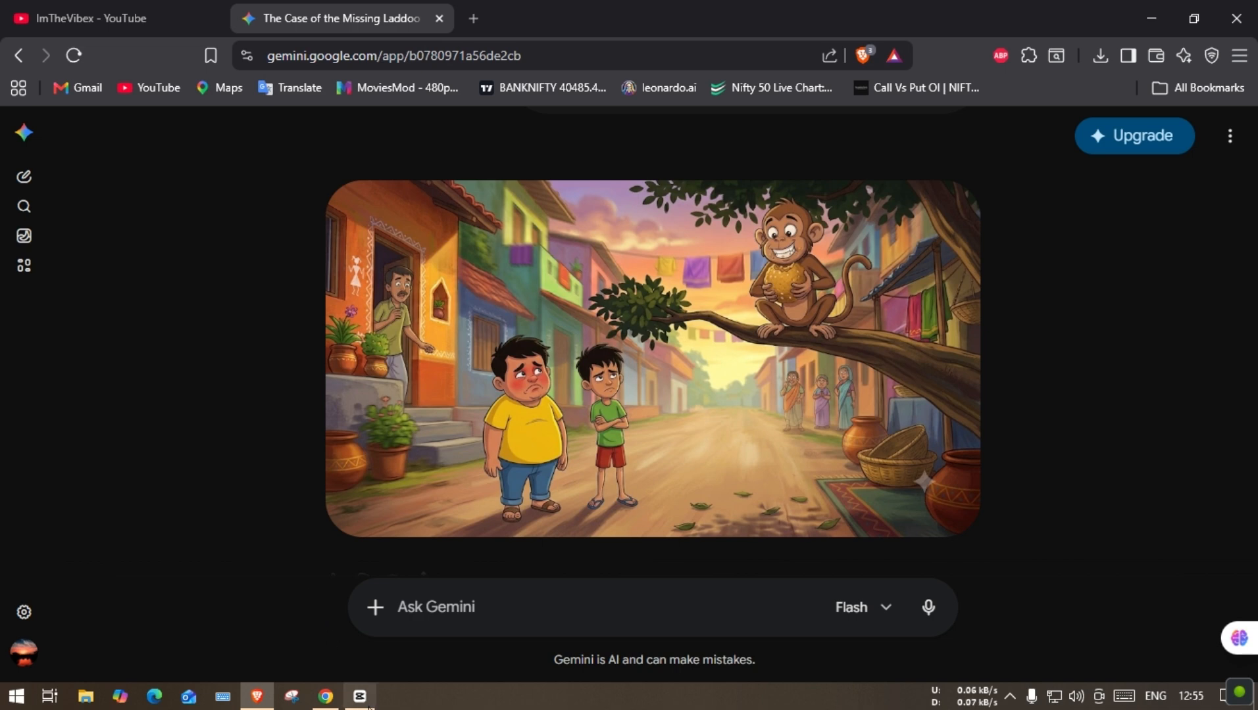
click(329, 701)
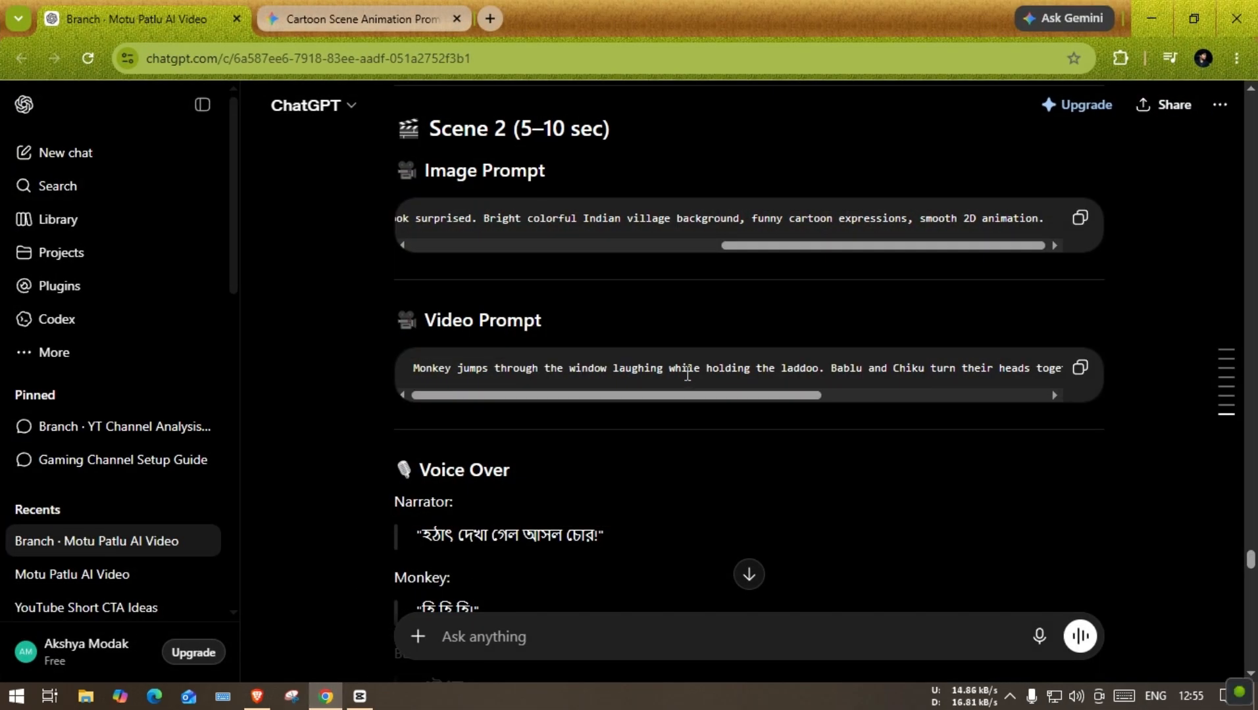
scroll(618, 431, down, 2)
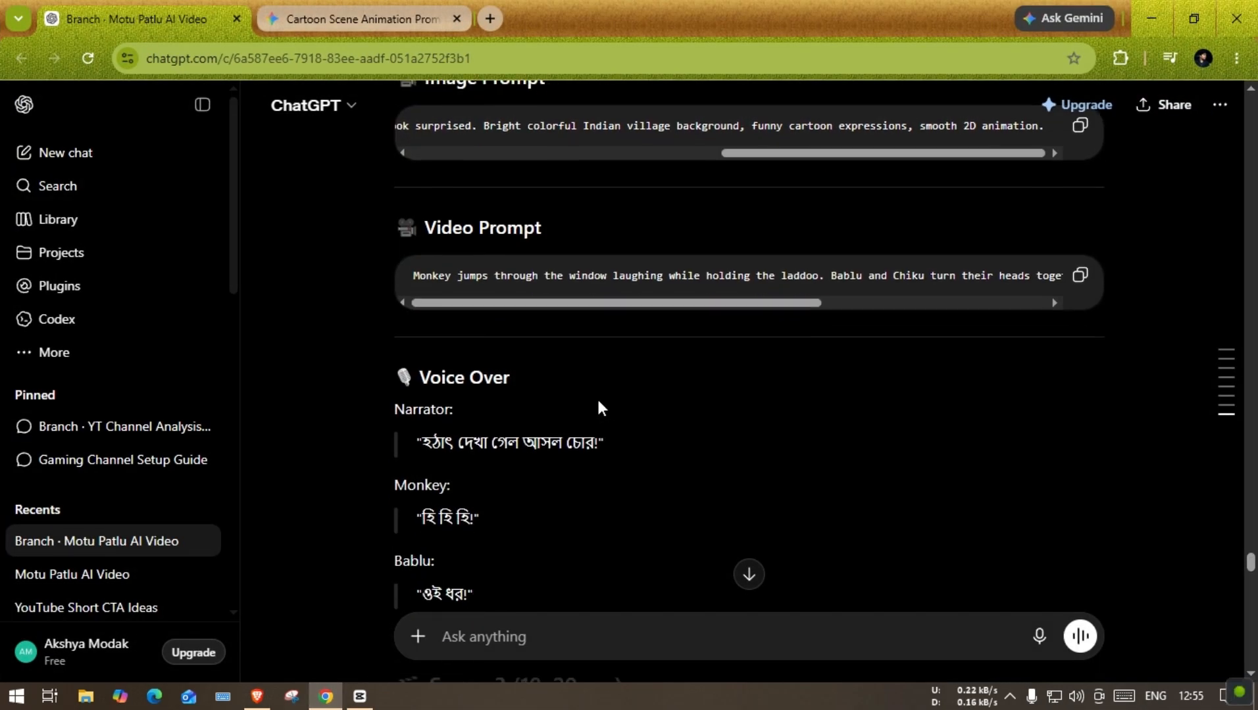
scroll(582, 393, down, 5)
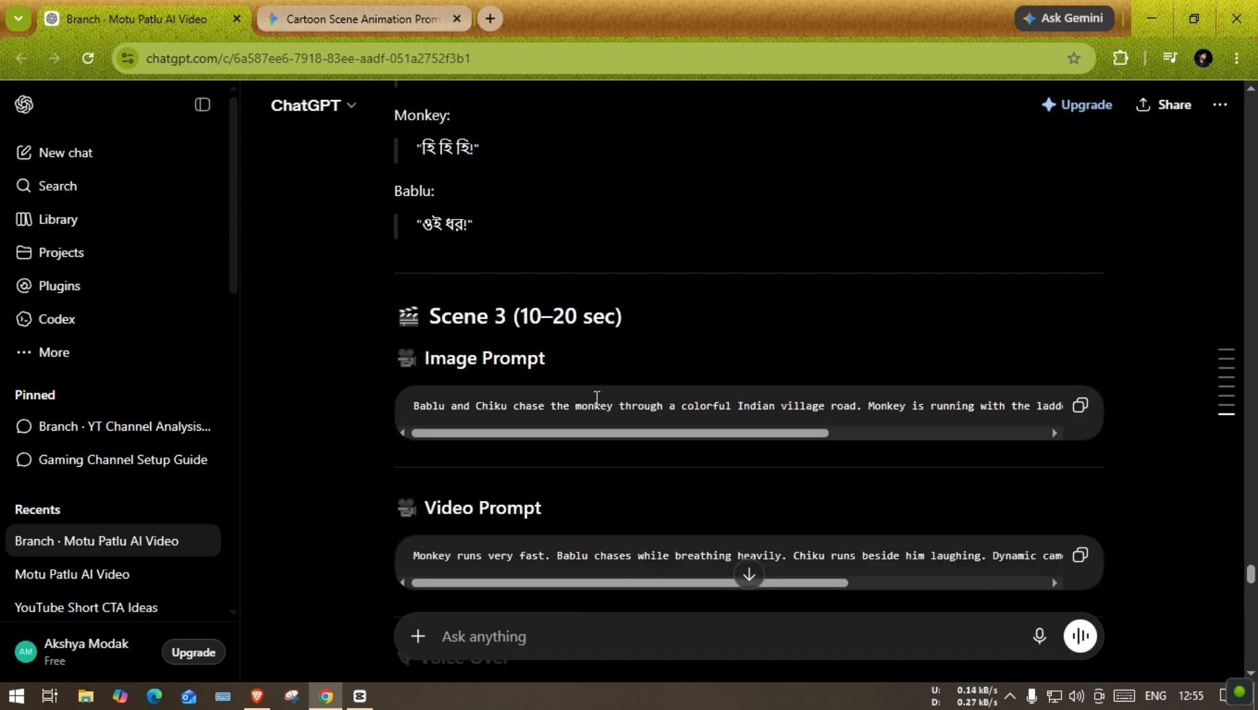
scroll(596, 401, down, 3)
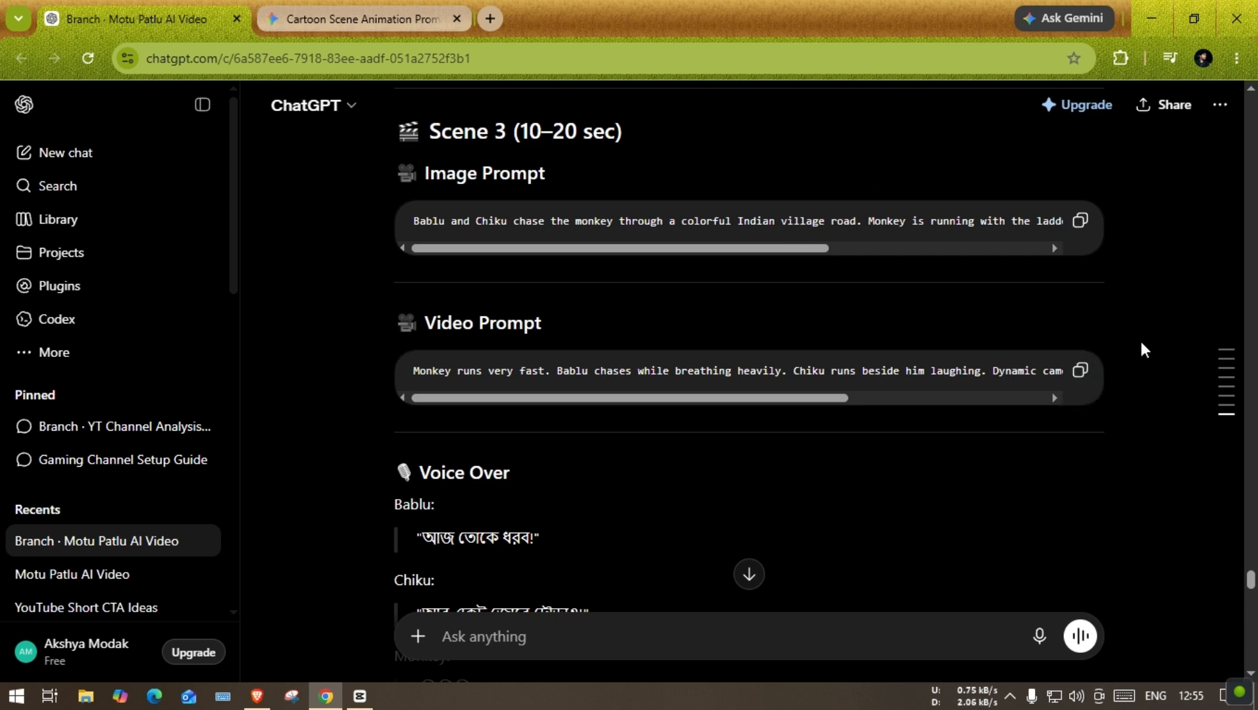
click(1080, 370)
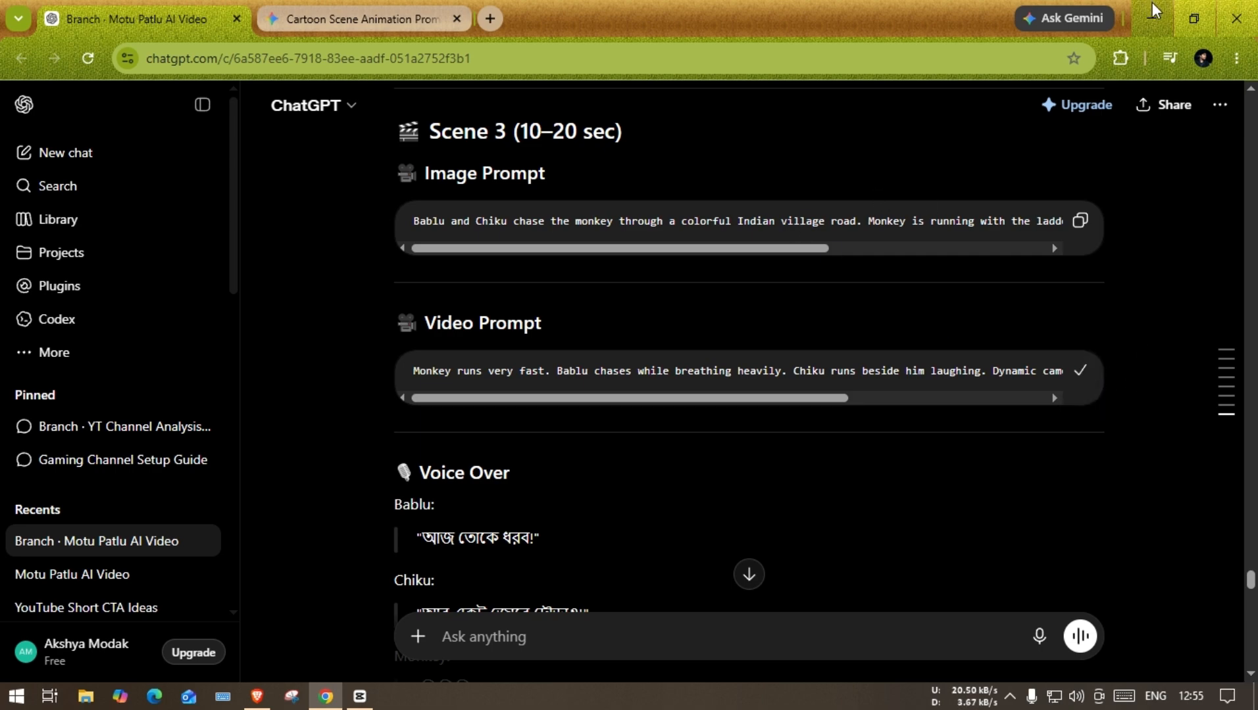
click(1151, 13)
- Back in CapCut, replace the AI video's source image with 3.png from New folder (28)
click(359, 696)
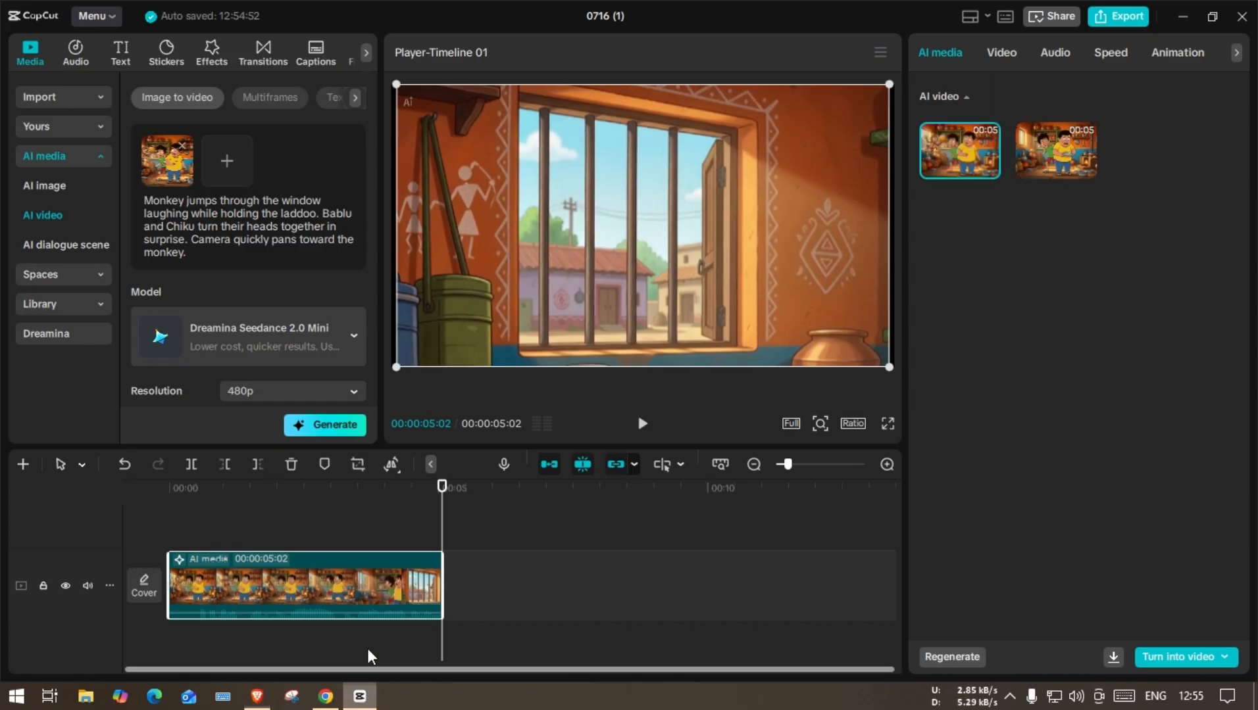
click(187, 149)
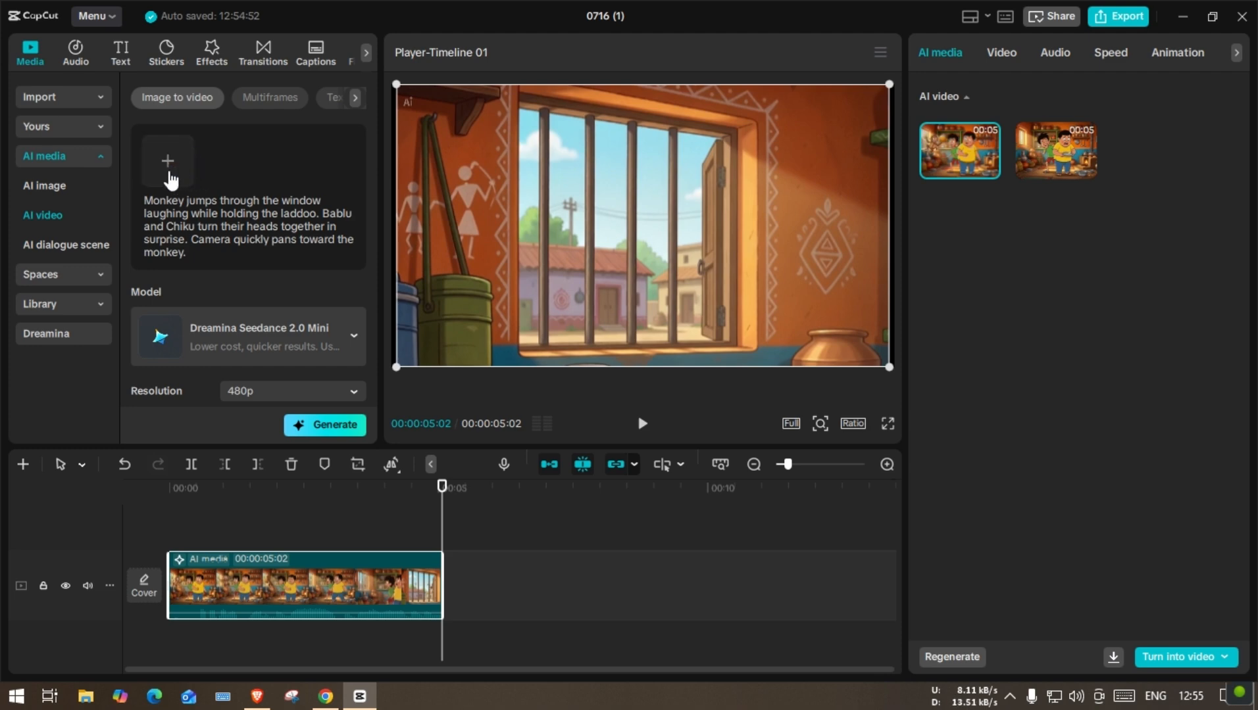
click(169, 161)
click(444, 186)
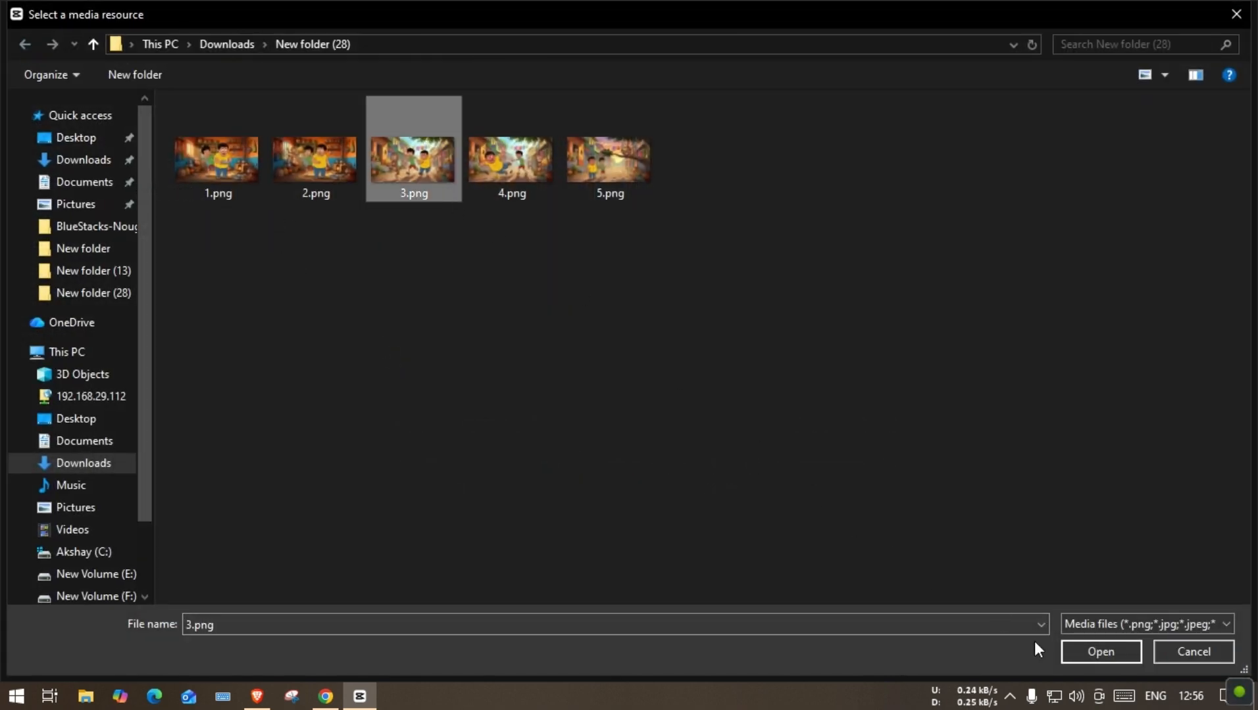
click(1089, 652)
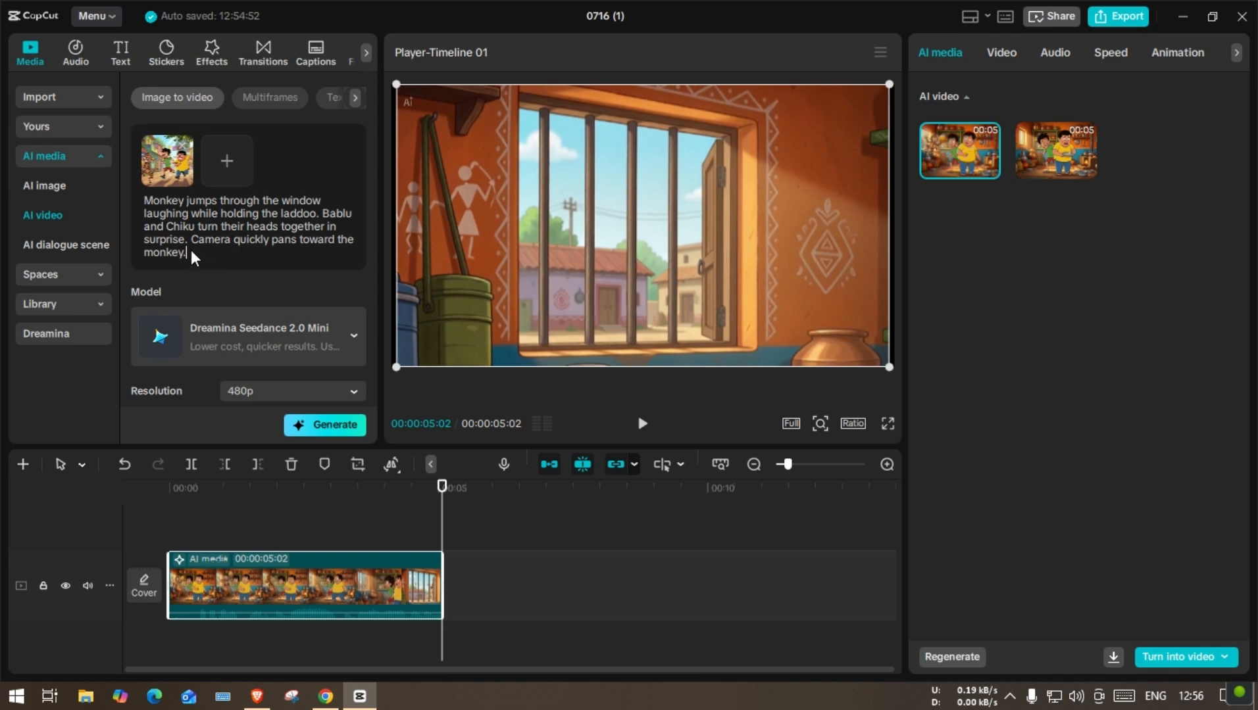
- Replace the old prompt with the copied Scene 3 video prompt and generate the clip
drag(192, 252, 148, 210)
right_click(213, 231)
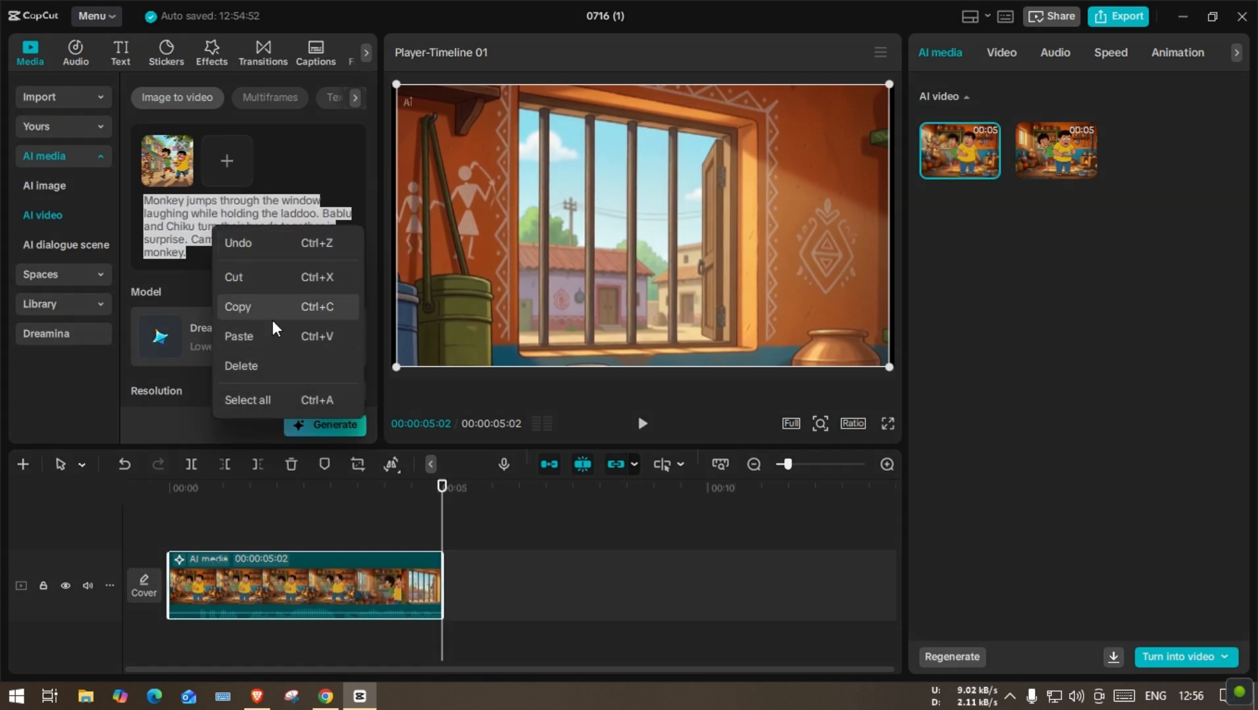
click(247, 334)
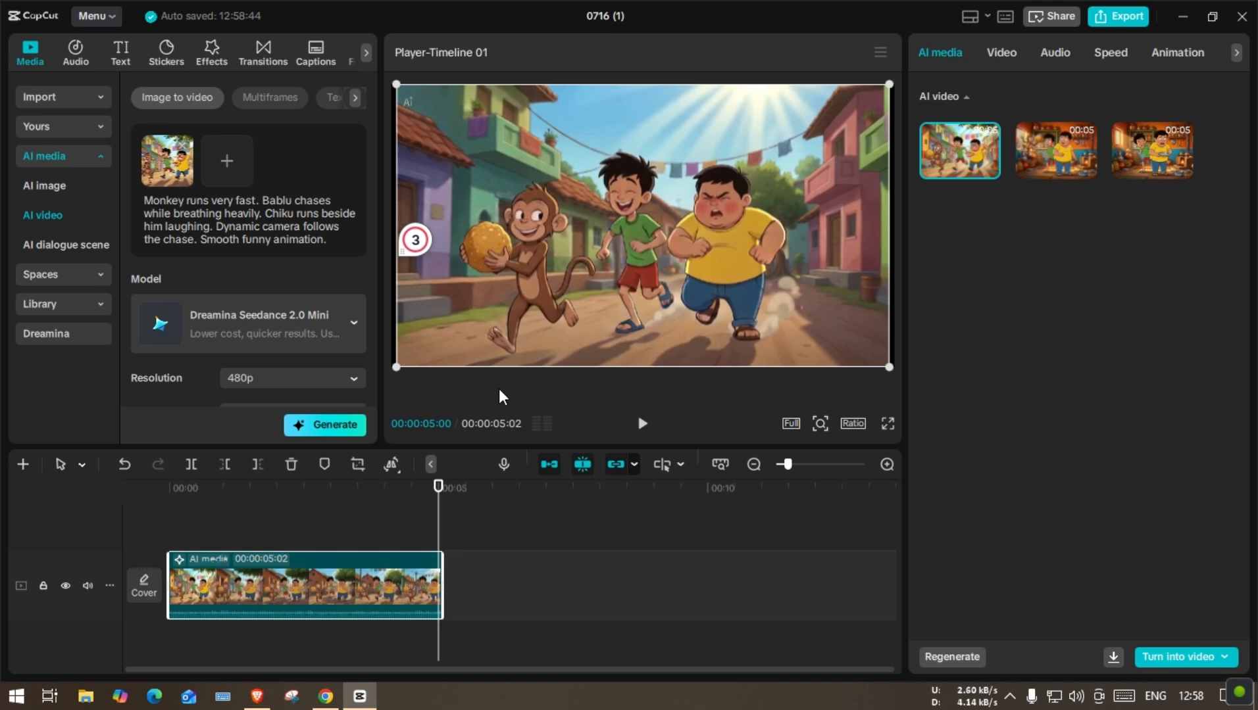
- Play back the generated Scene 3 clip and export it as a 1080P, 30fps mp4 named 0716 (1)(2)
click(644, 425)
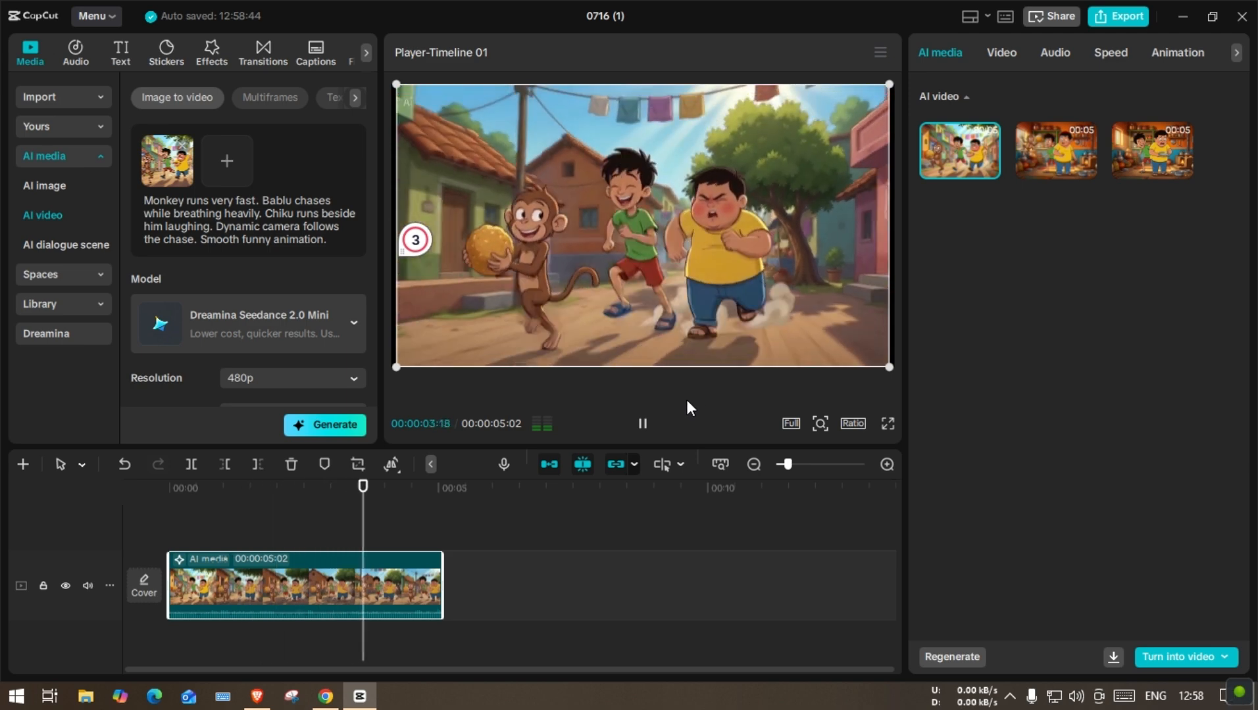
click(651, 428)
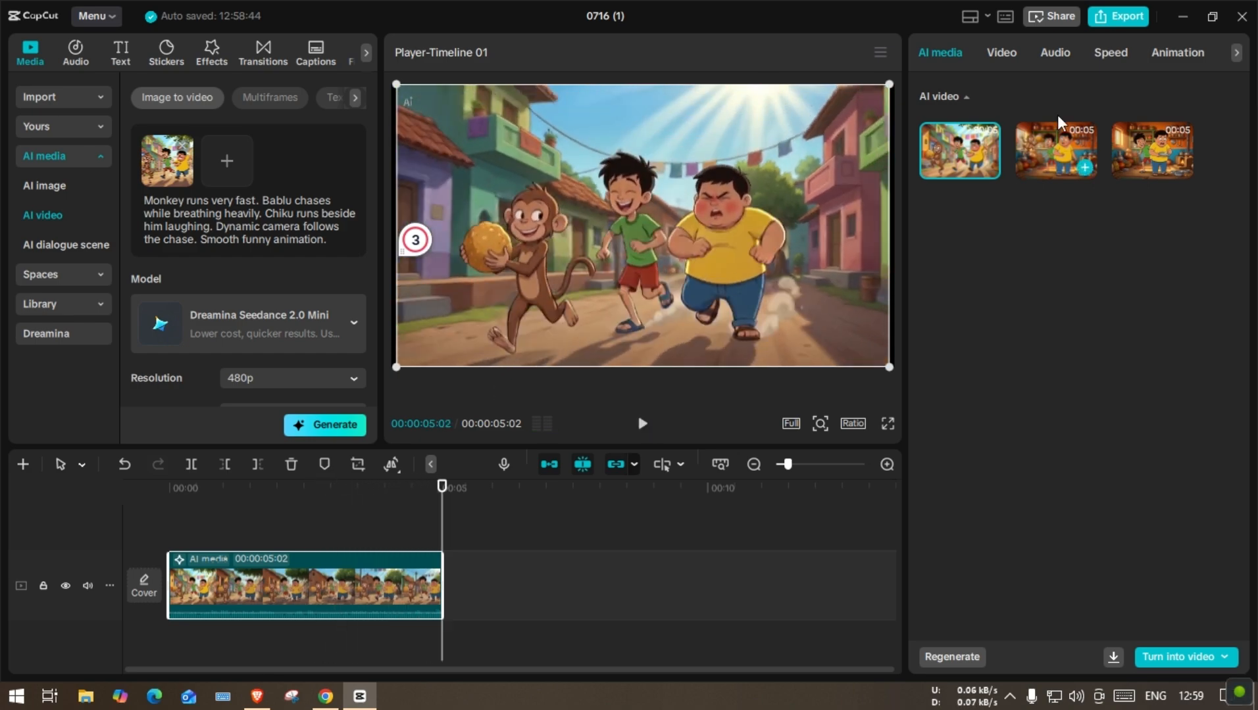
click(1109, 20)
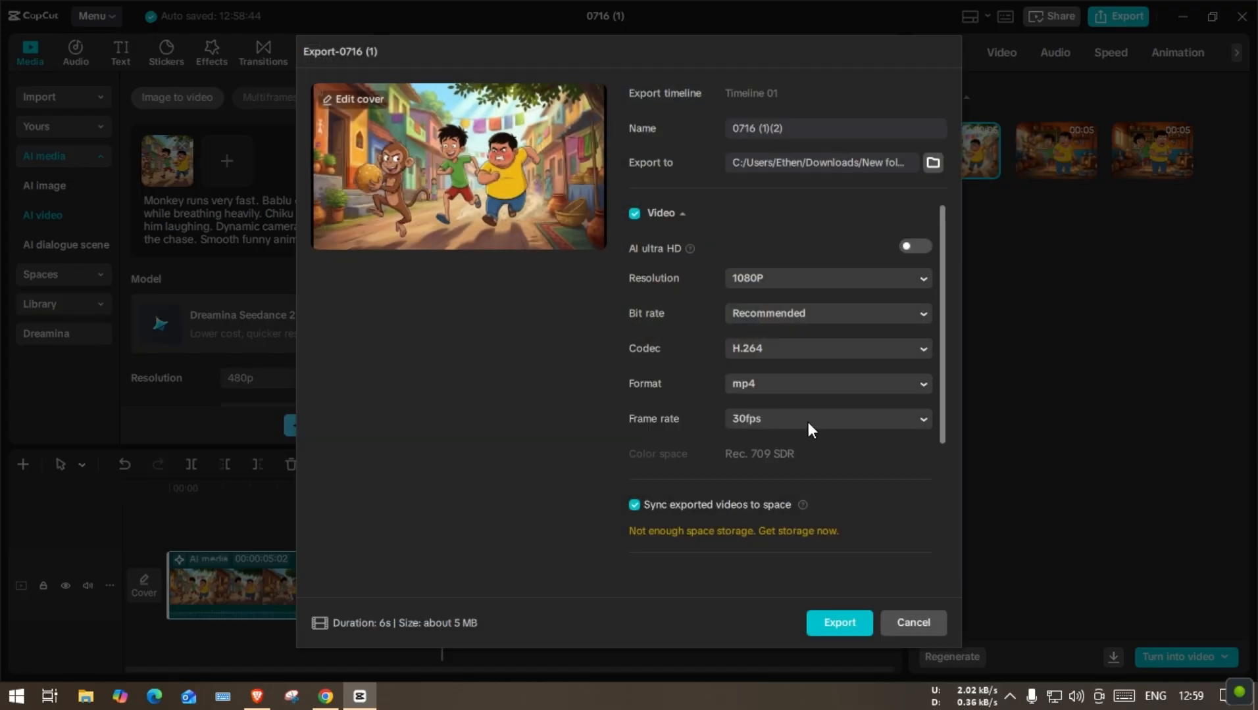
click(840, 625)
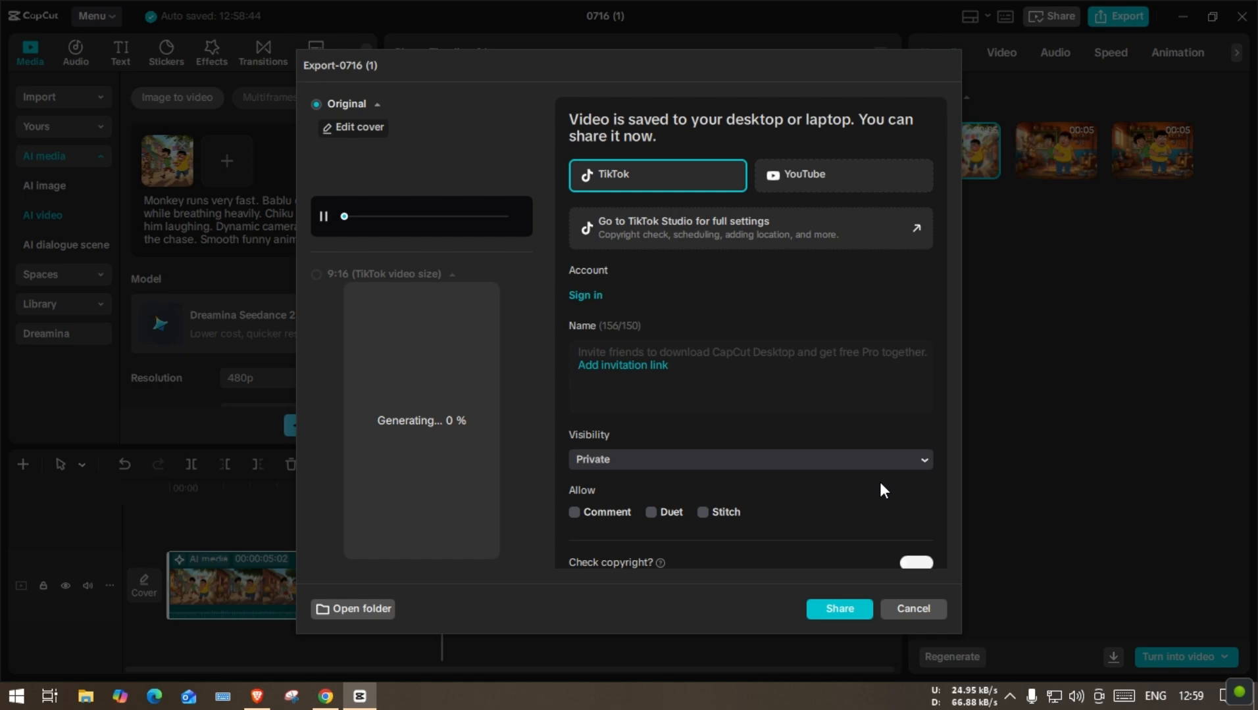
click(913, 610)
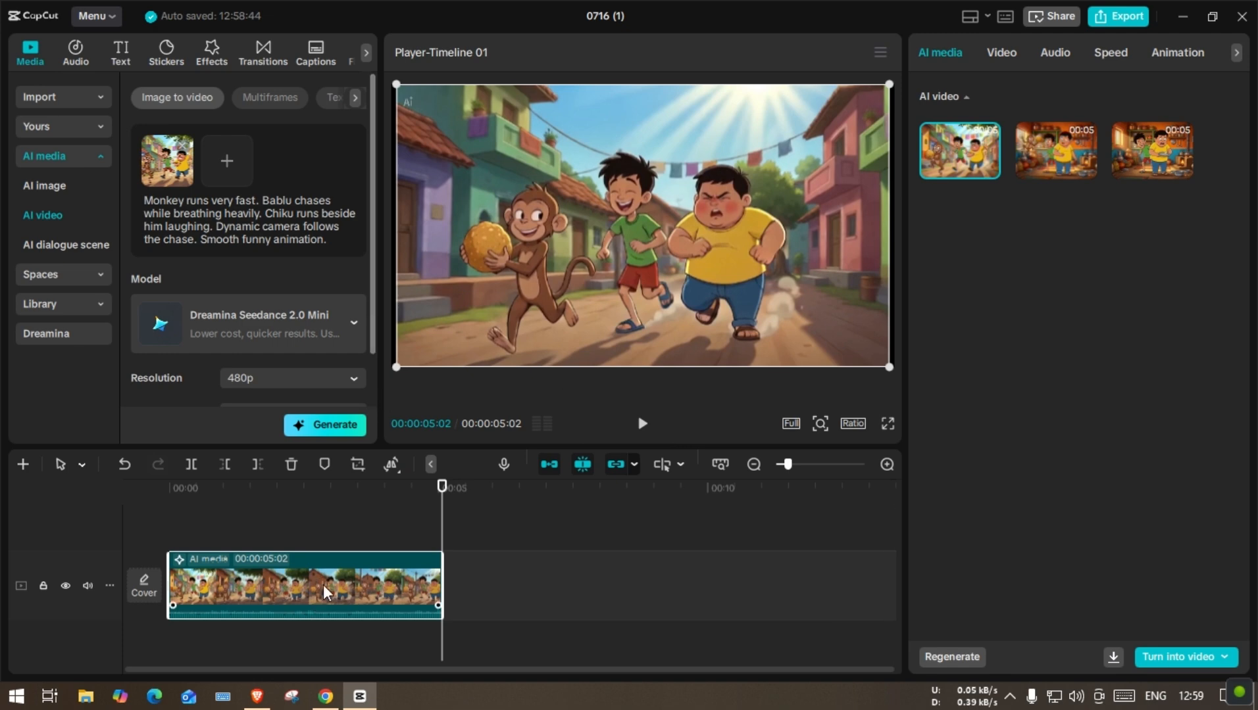
- Replace the AI video's source image with 4.png from New folder (28)
click(184, 145)
click(180, 163)
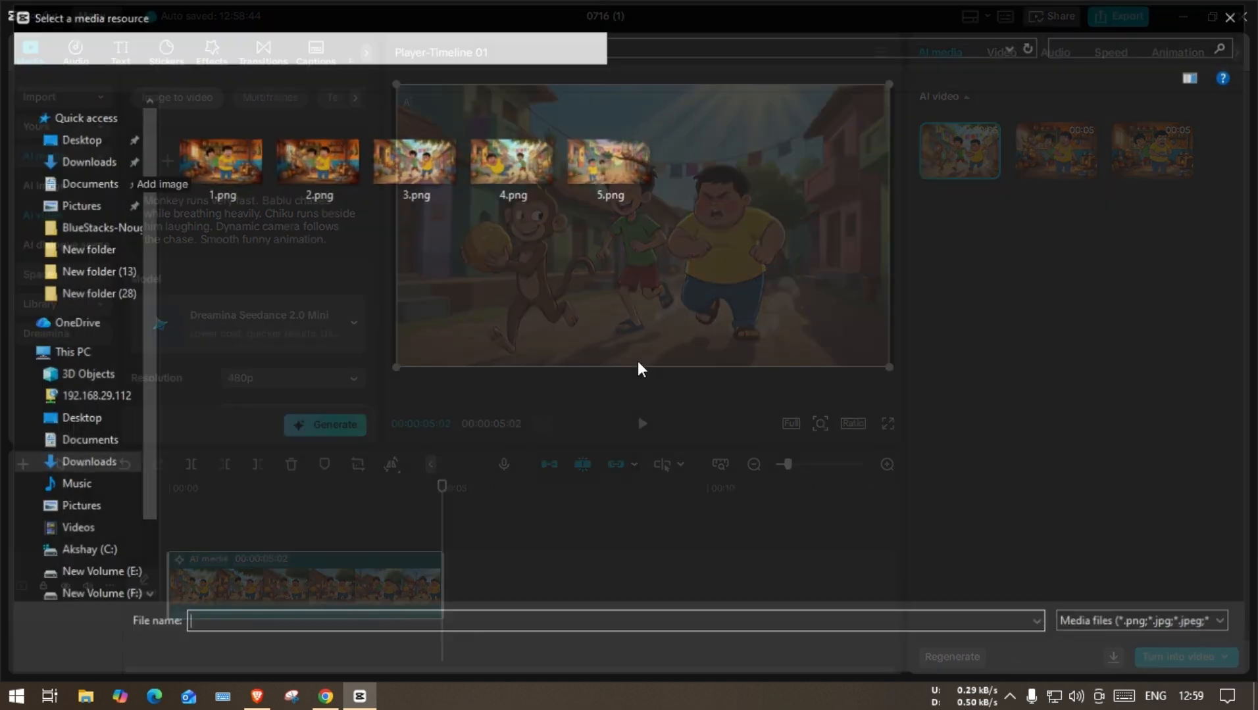
double_click(531, 169)
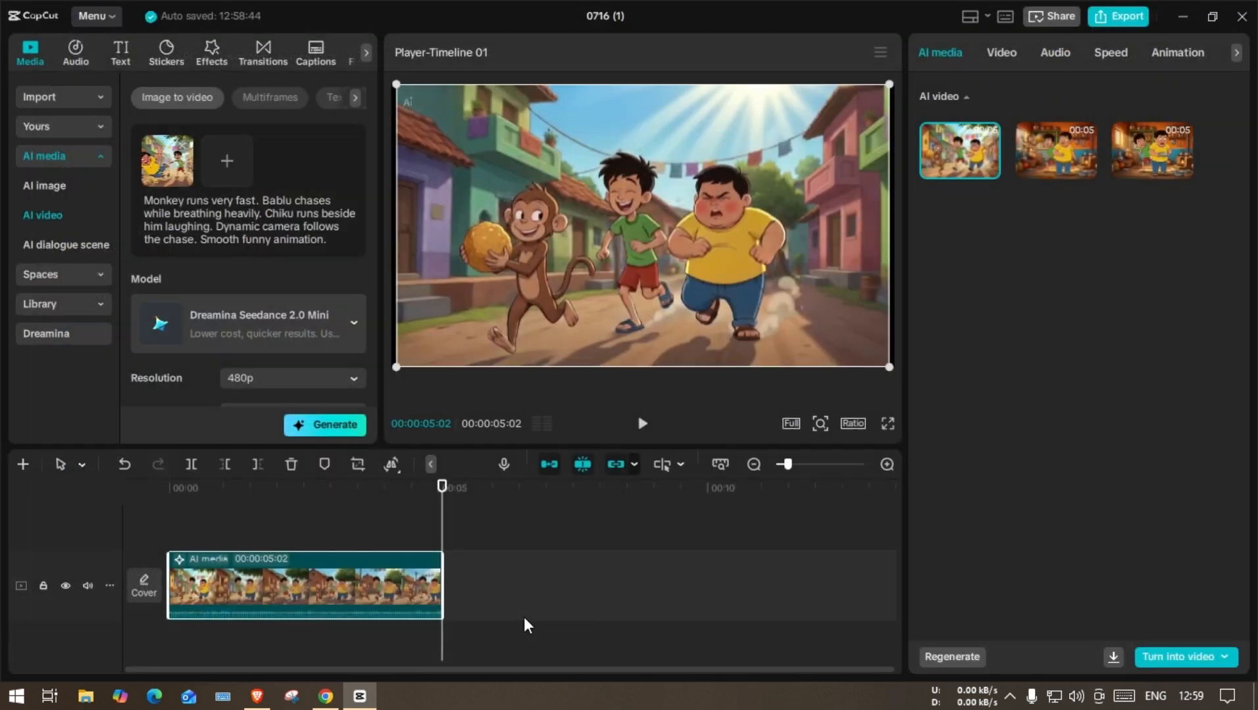
- Switch to ChatGPT in Chrome and copy Scene 4's video prompt about Bablu stepping on a banana peel
click(325, 697)
scroll(724, 494, down, 8)
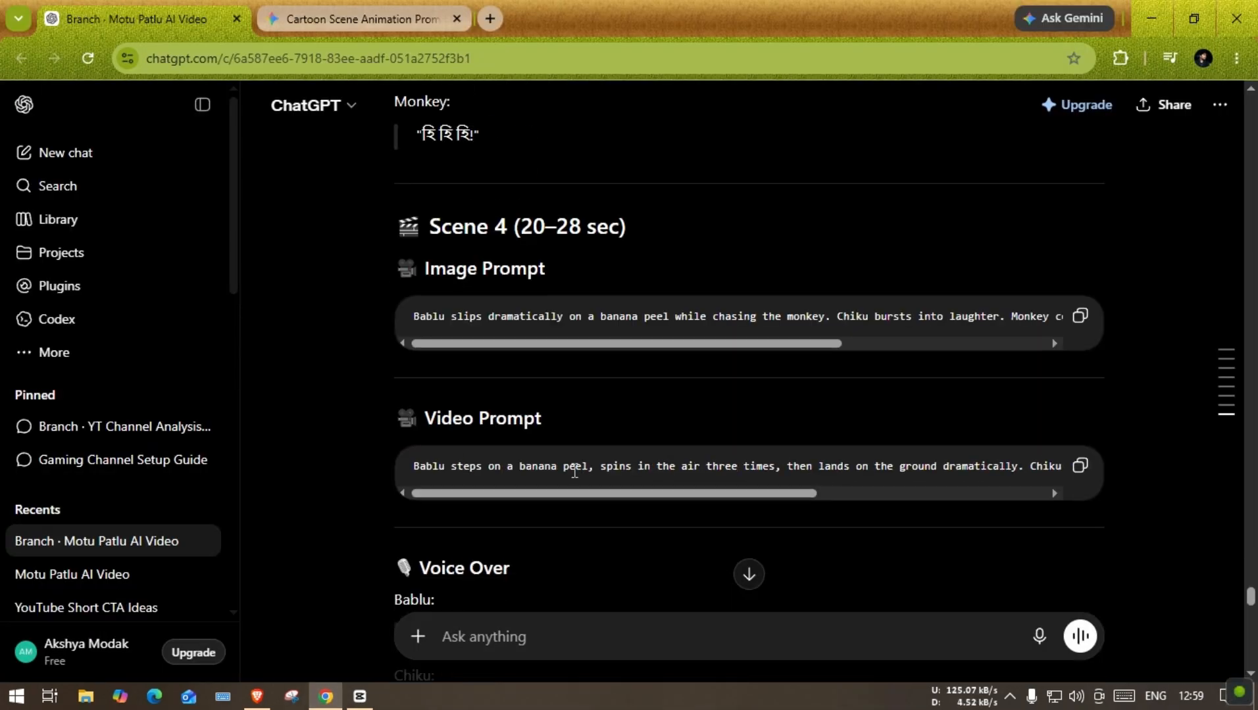
click(1074, 468)
- Back in CapCut, replace the old prompt with the copied Scene 4 video prompt and generate the clip
key(alt+Tab)
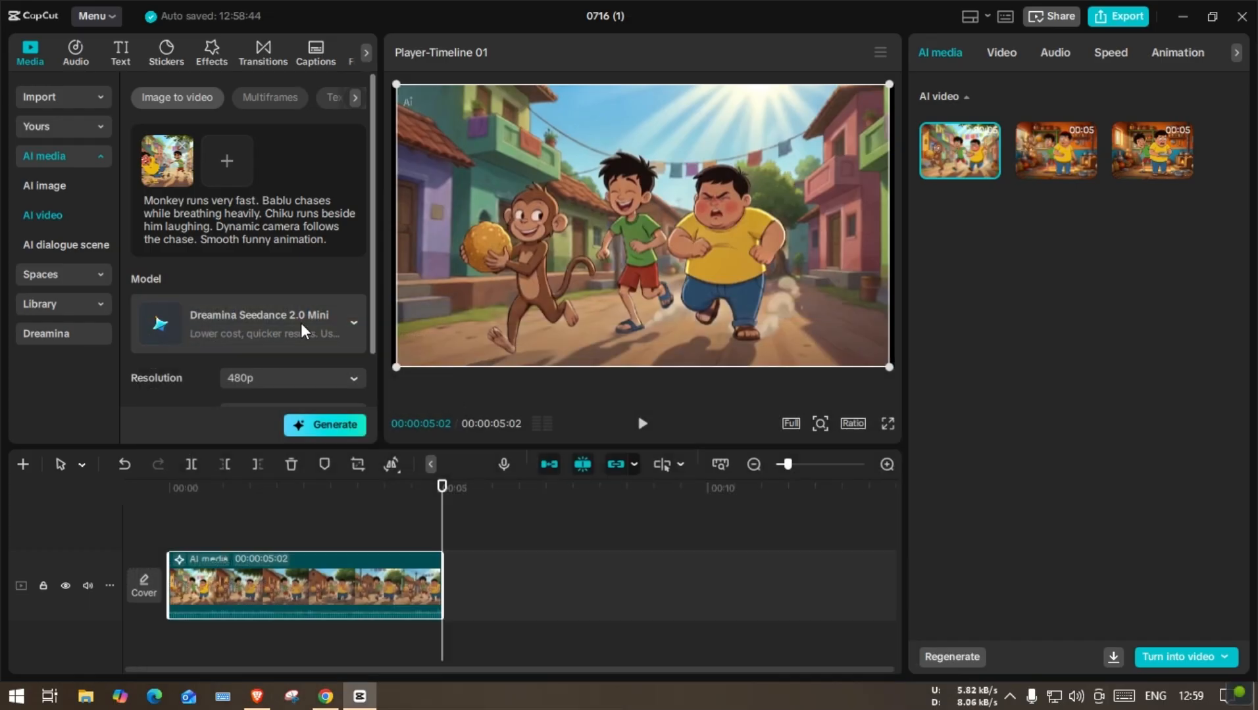
drag(329, 241, 141, 195)
right_click(219, 226)
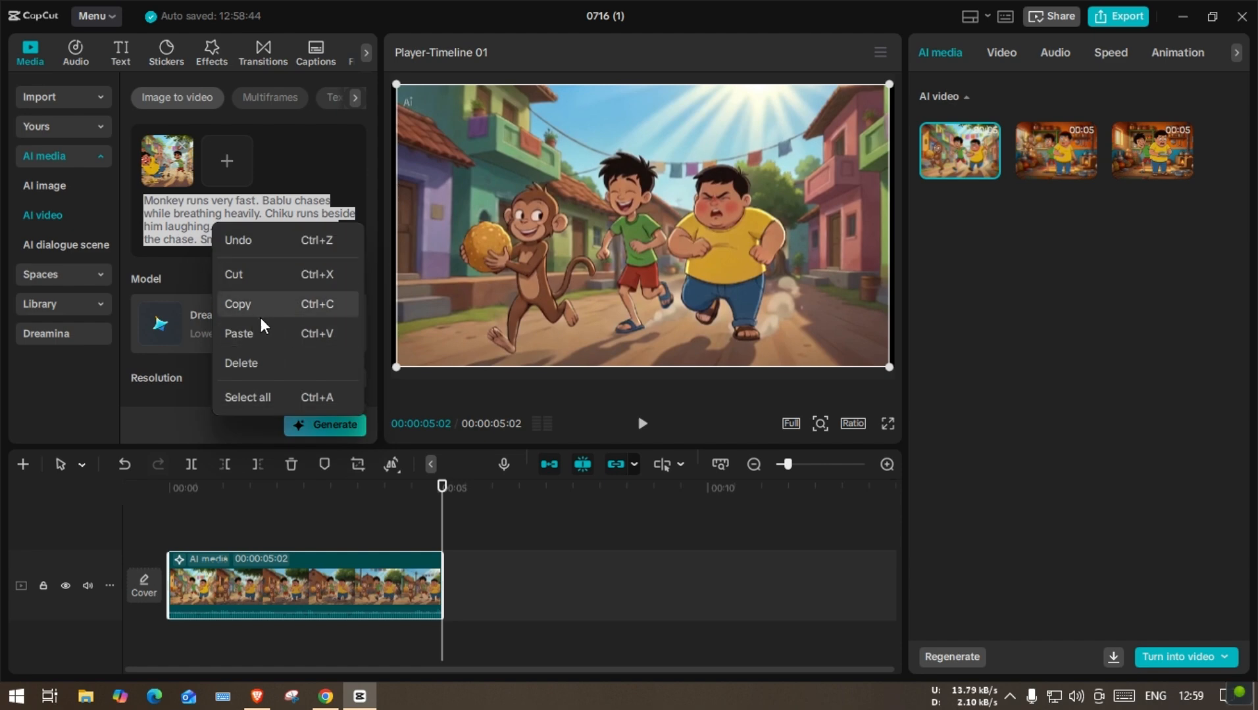
click(327, 331)
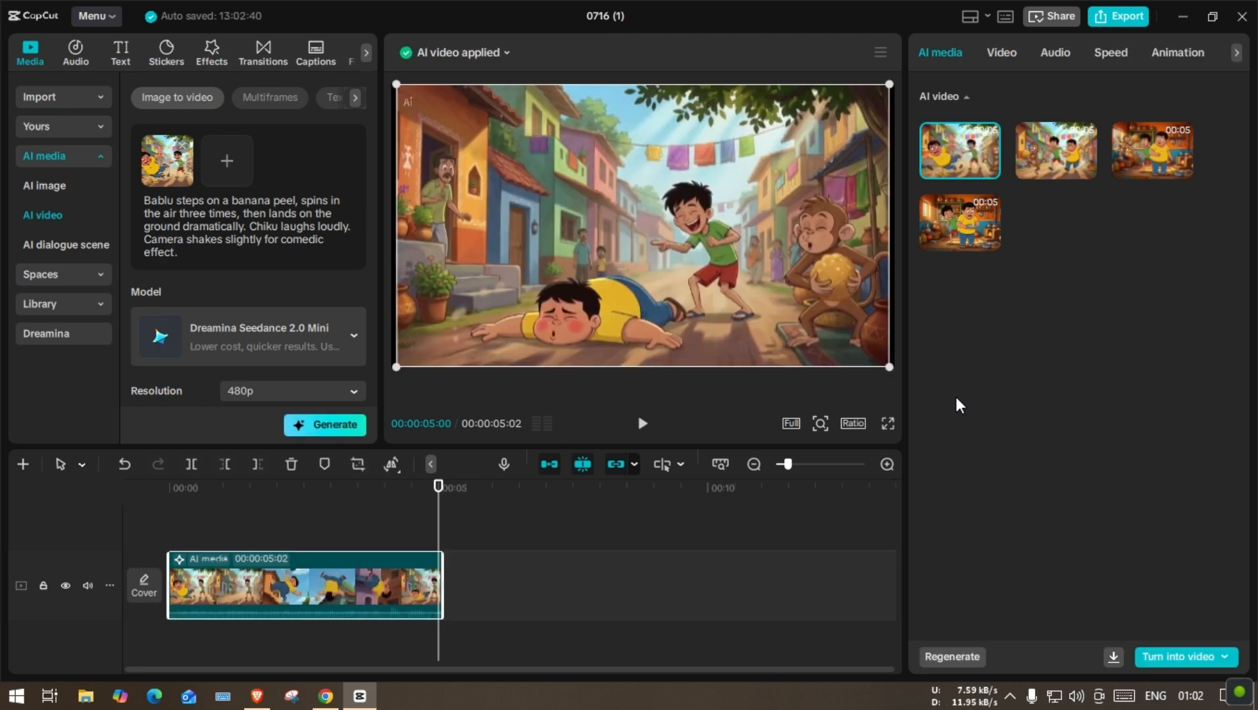
- Play back the generated Scene 4 banana-peel clip, export it, and close the sharing options
click(644, 428)
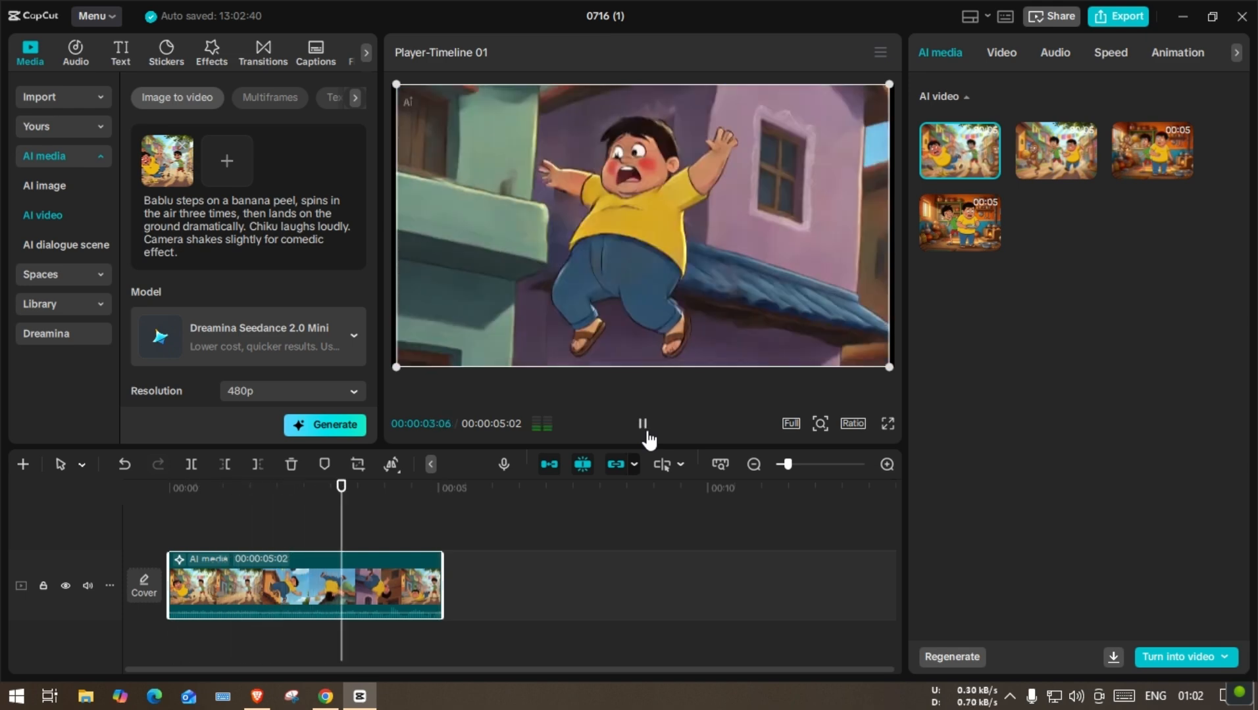
click(644, 427)
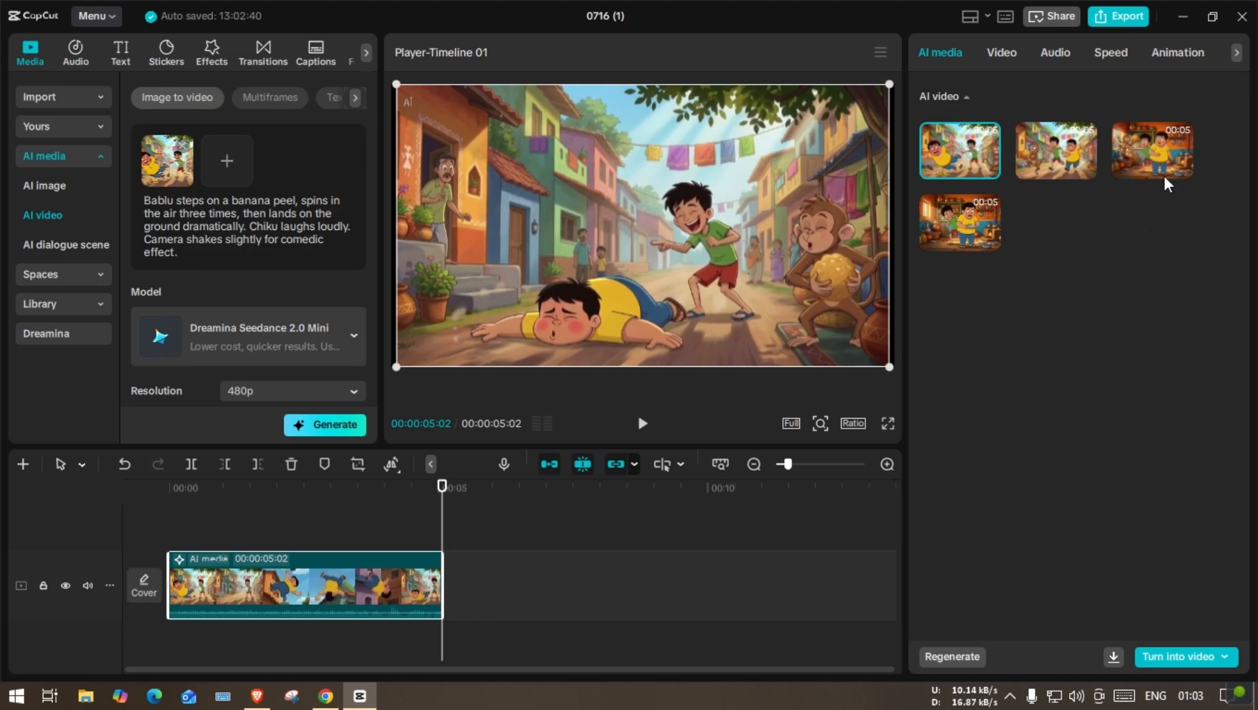
click(1110, 20)
click(838, 621)
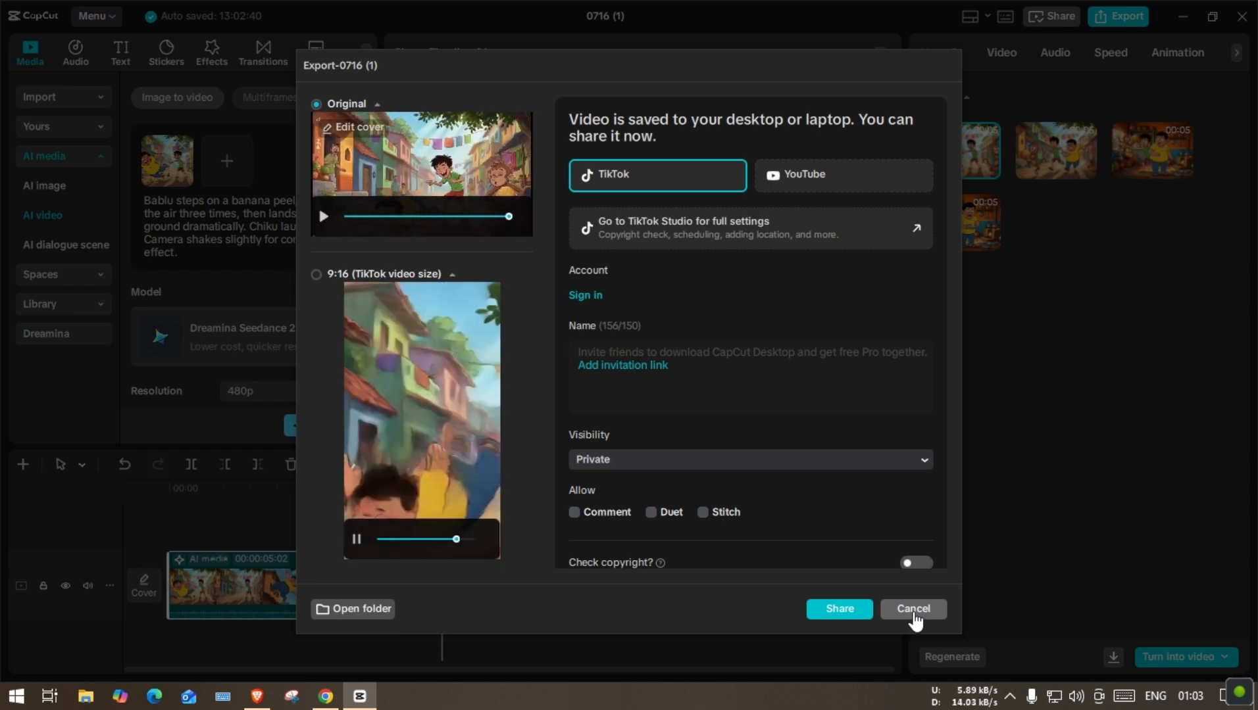
click(914, 612)
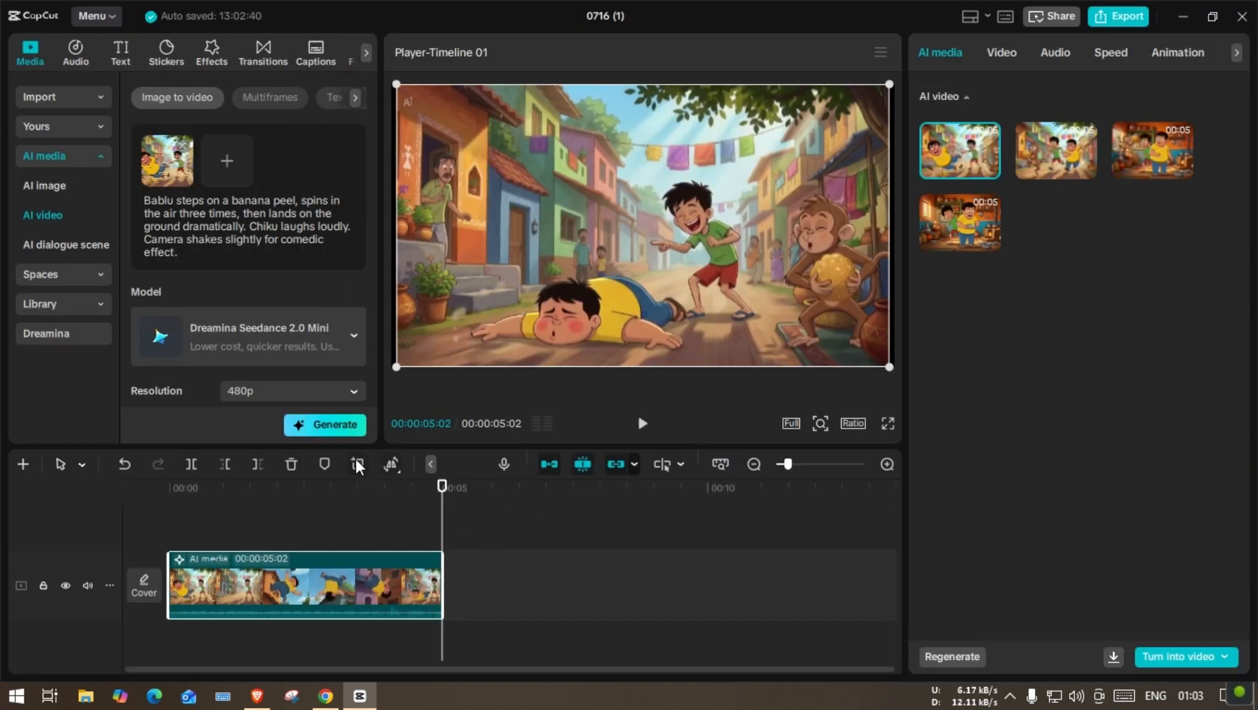
- Replace the AI video's source image with 5.png from New folder (28)
mouse_move(181, 159)
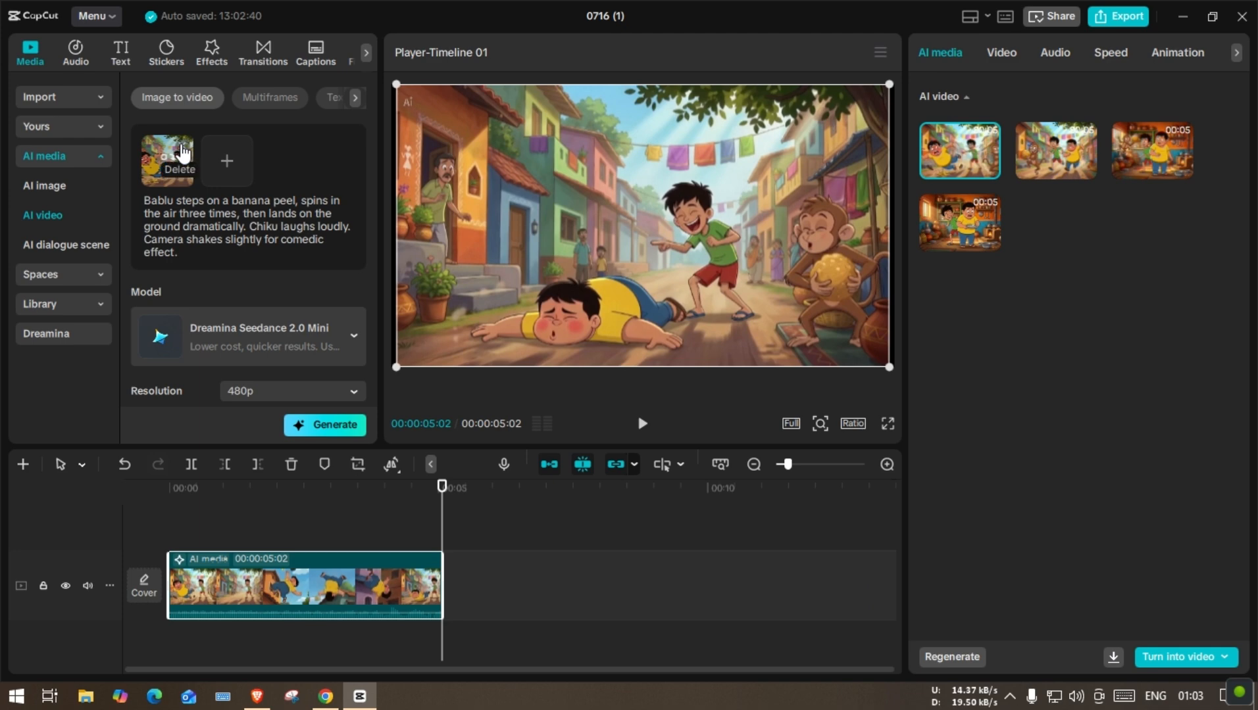
click(183, 152)
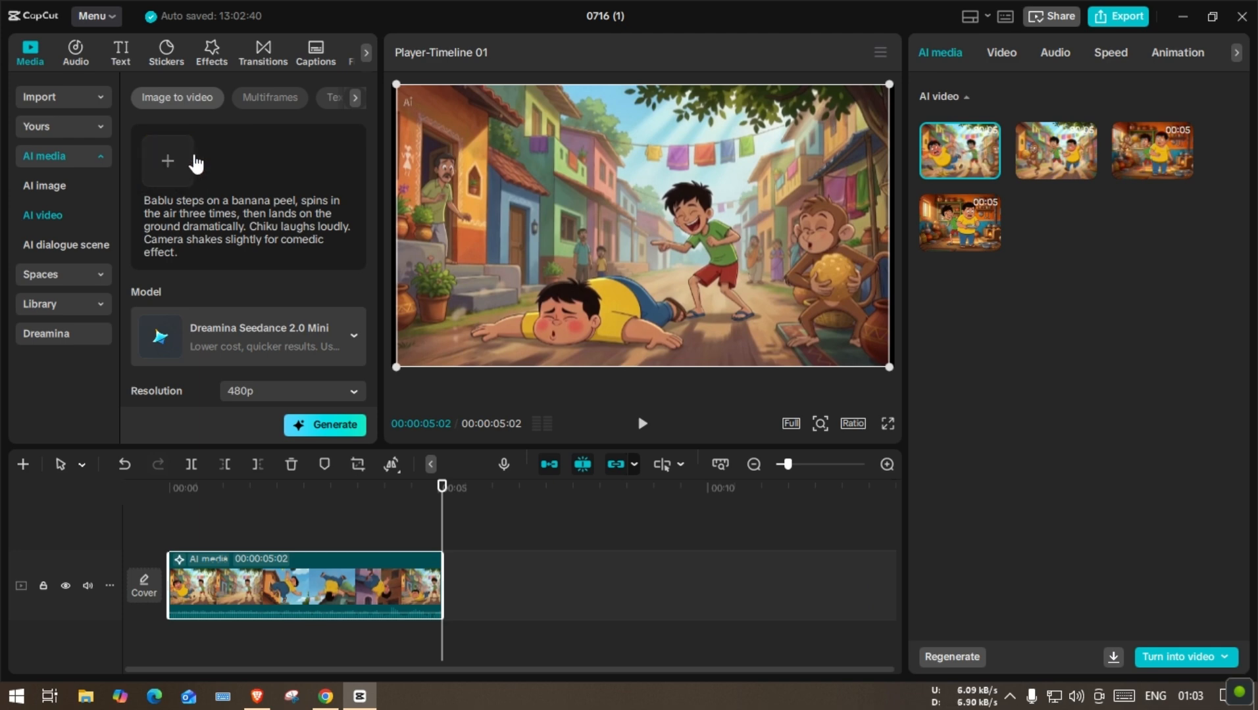
click(262, 217)
click(609, 159)
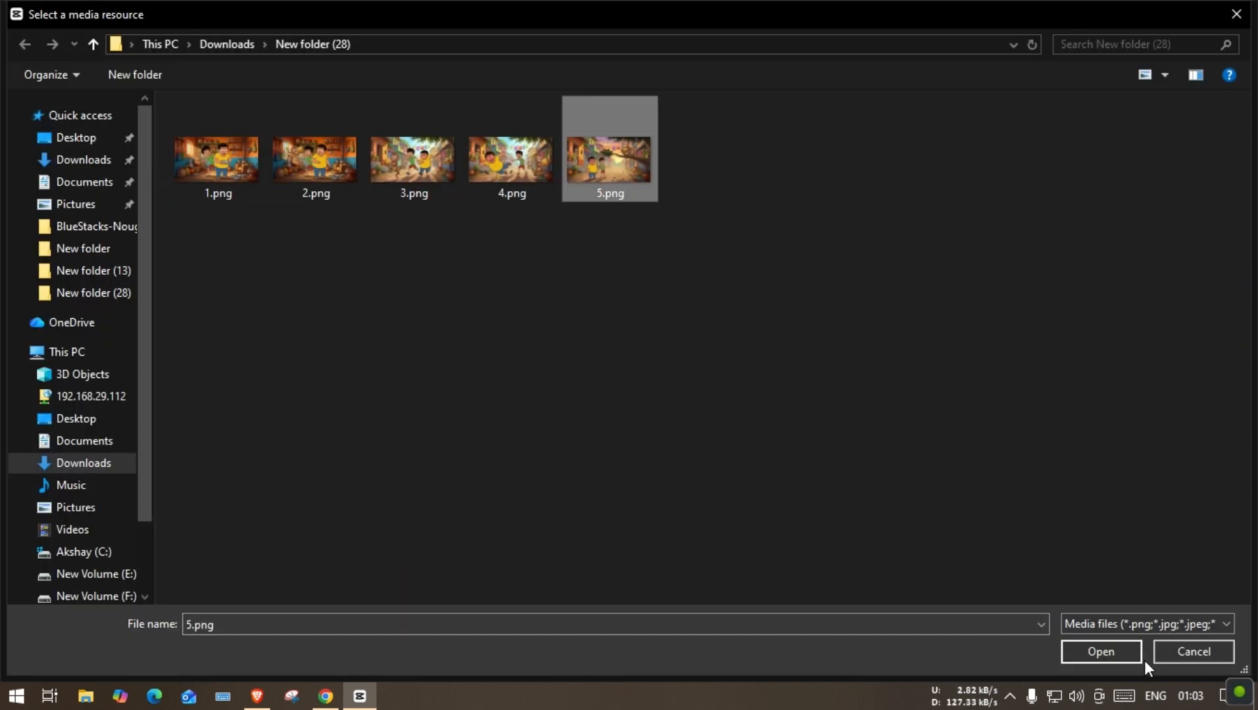
click(1112, 655)
- Copy Scene 5's video prompt about the monkey eating the laddoo from ChatGPT in Chrome, then return to CapCut
click(326, 696)
scroll(783, 460, down, 10)
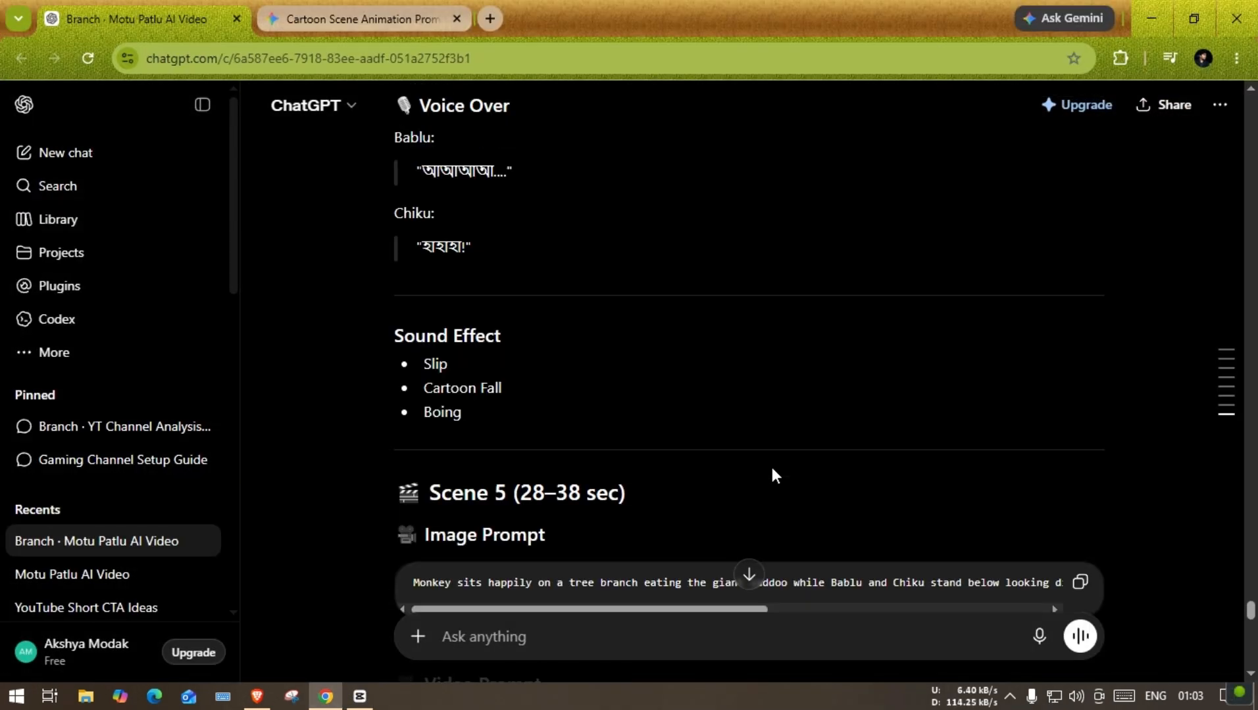
scroll(794, 429, down, 3)
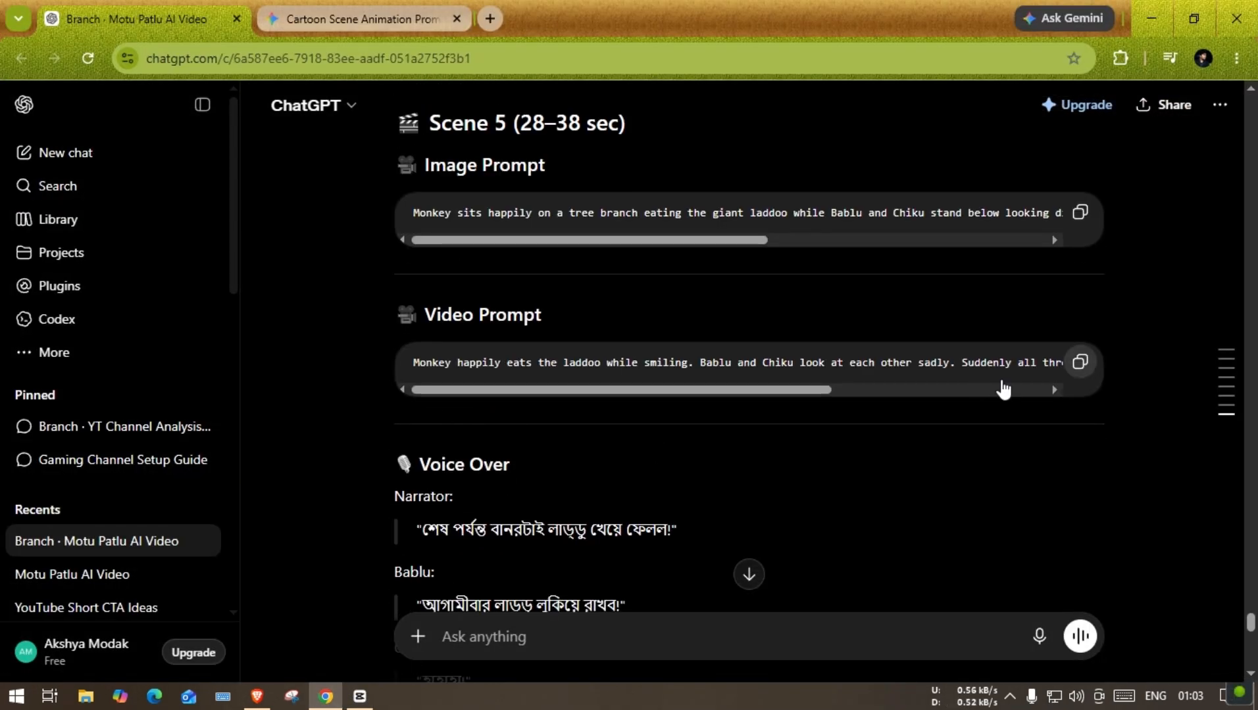
drag(743, 394, 958, 393)
click(1080, 364)
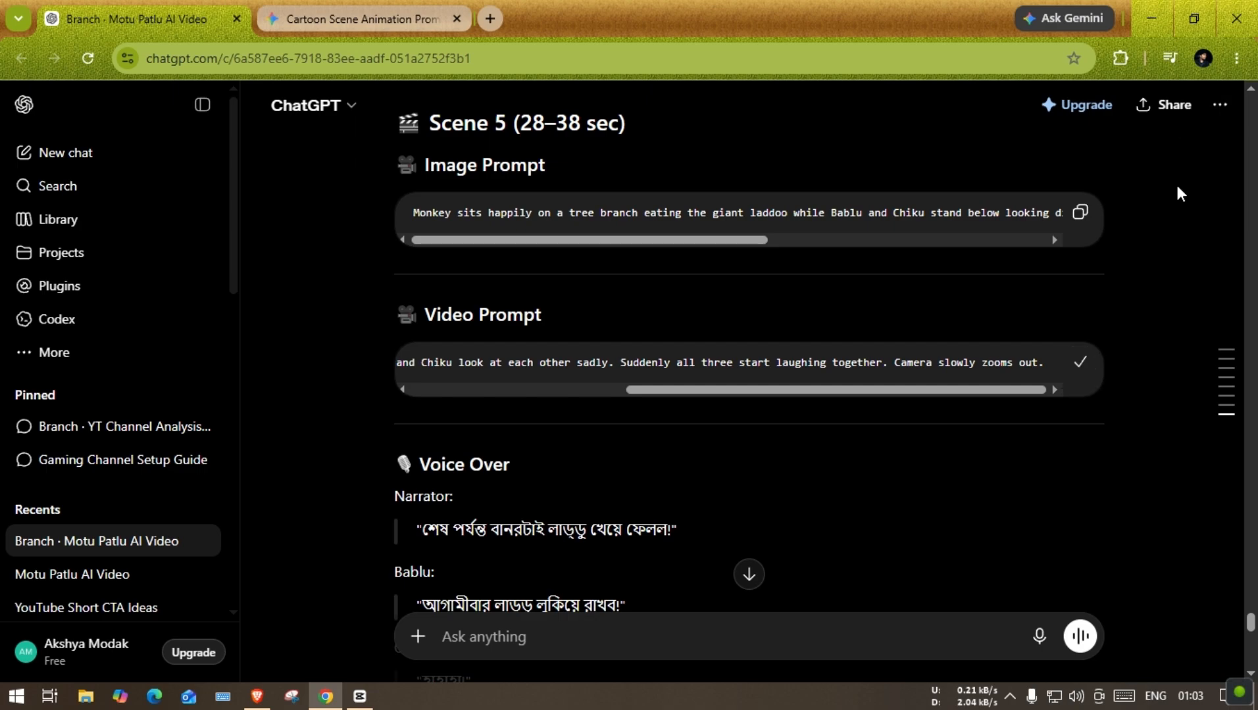
click(1152, 18)
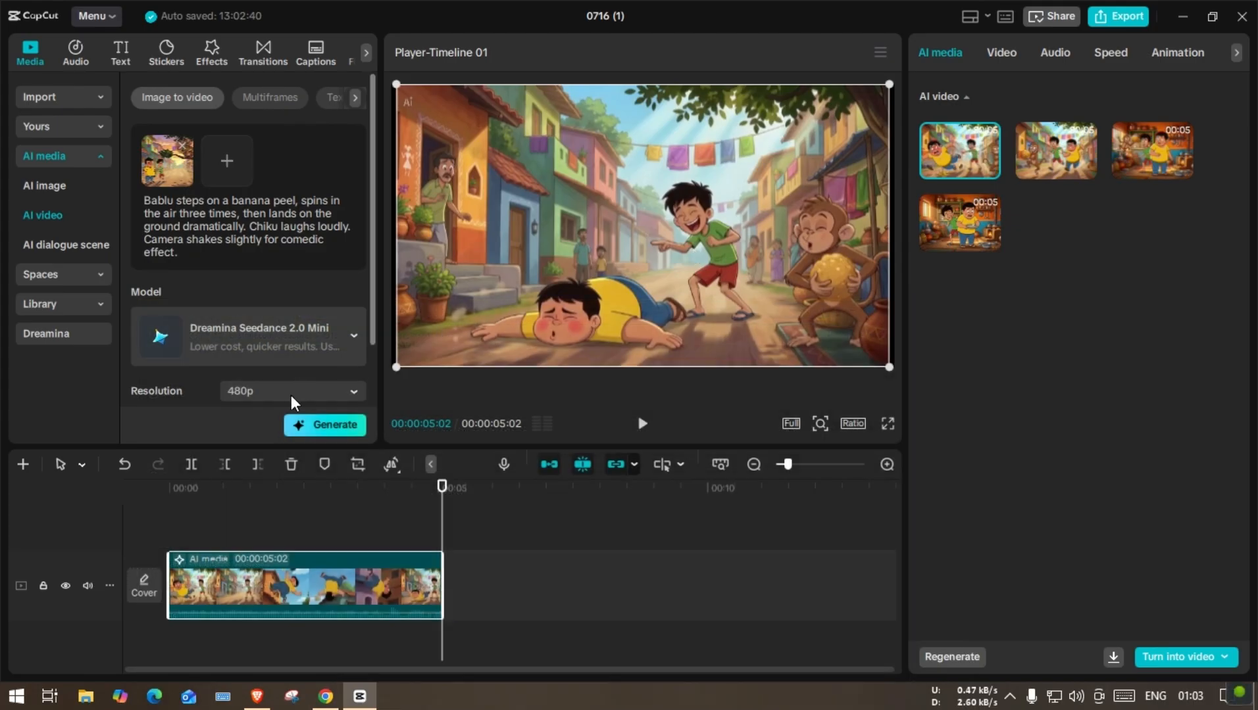
- Replace the old prompt with the copied Scene 5 prompt about the monkey eating the laddoo and generate the clip
drag(196, 263, 118, 209)
right_click(201, 216)
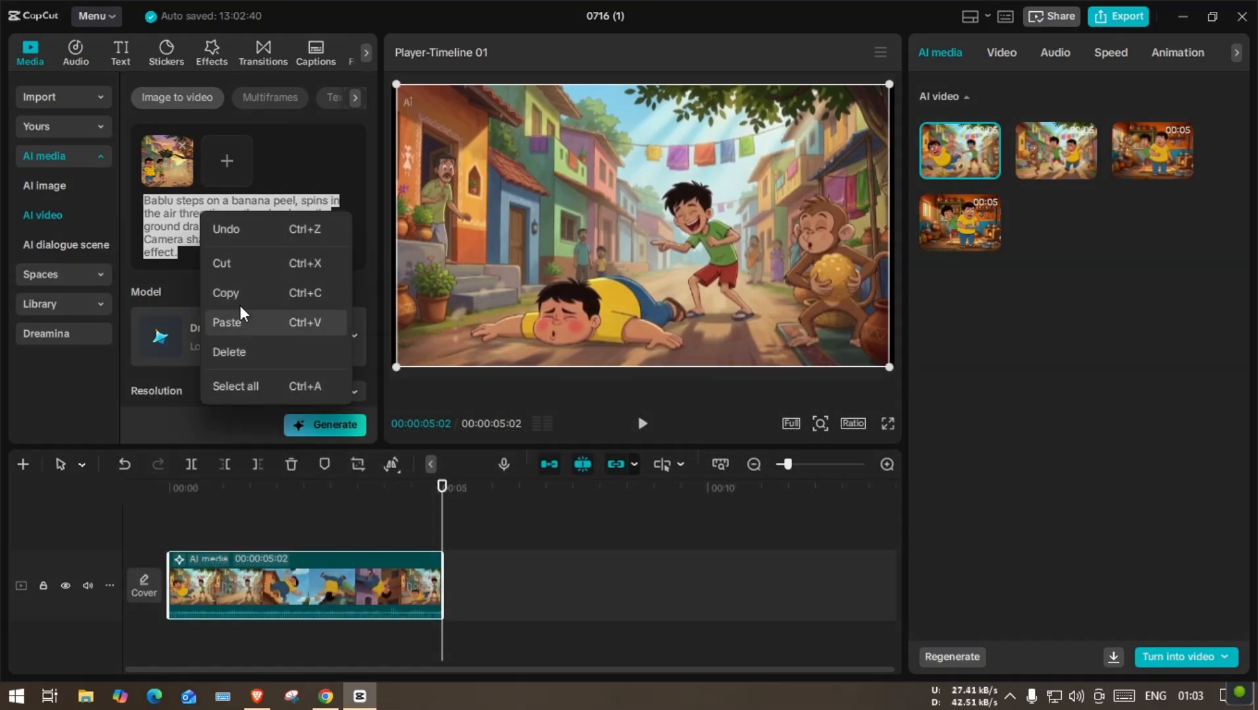
click(253, 321)
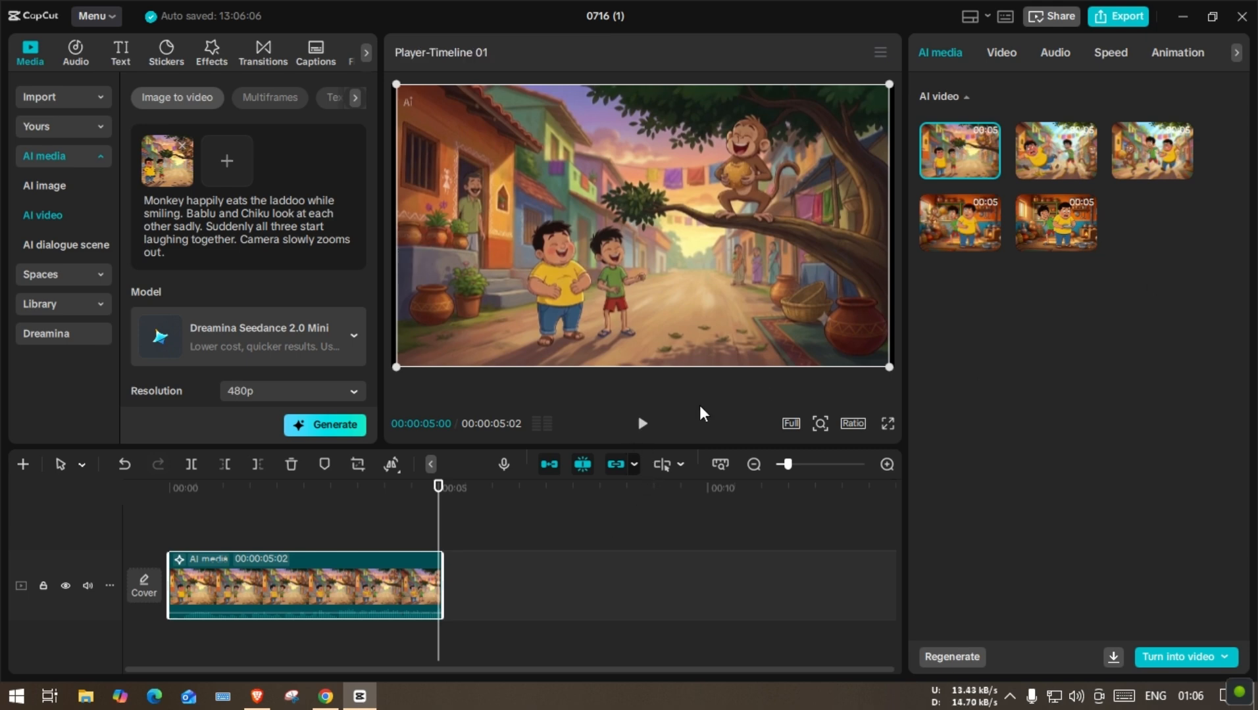
- Play back the generated Scene 5 laughing-monkey clip and export it as a 1080P mp4 at 30fps
click(642, 424)
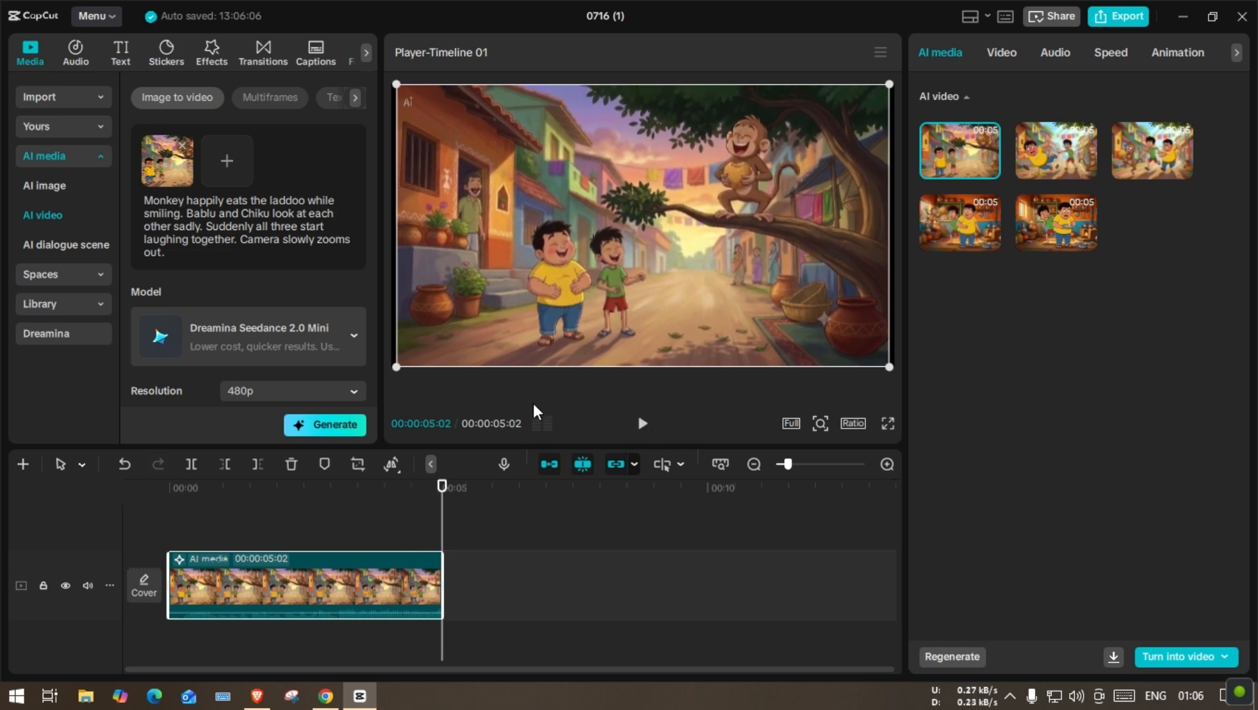
click(642, 423)
click(1119, 16)
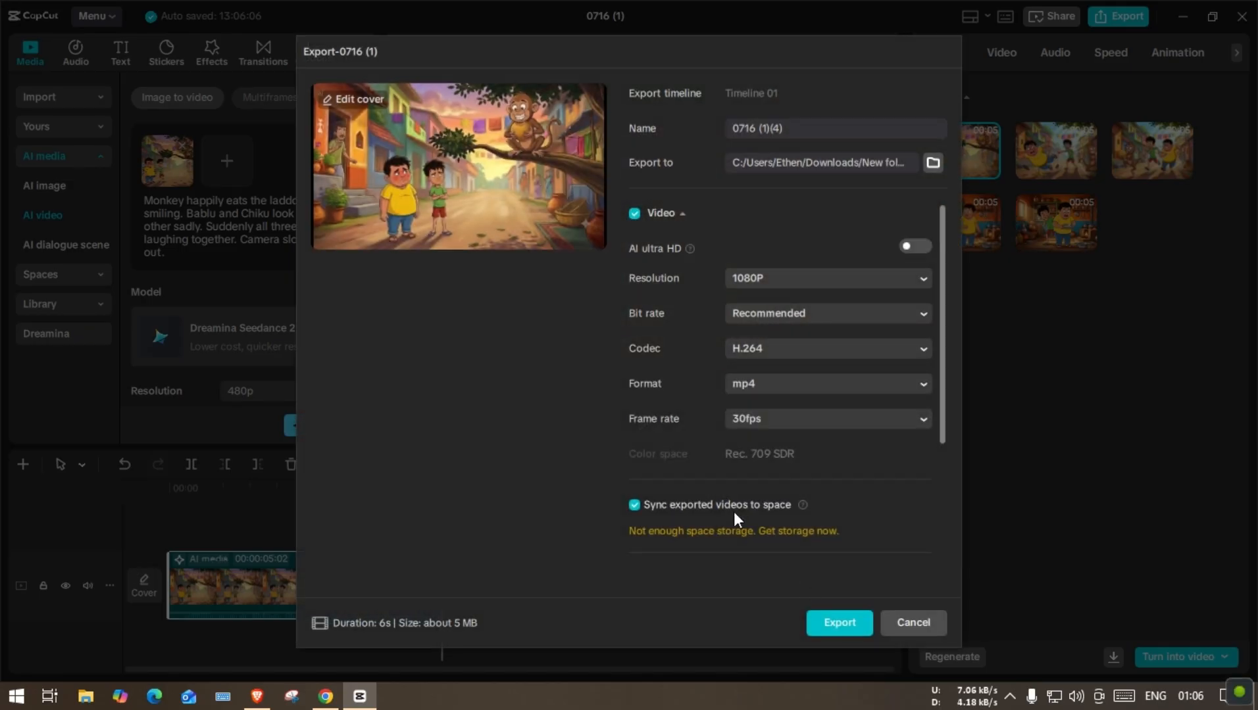
click(835, 624)
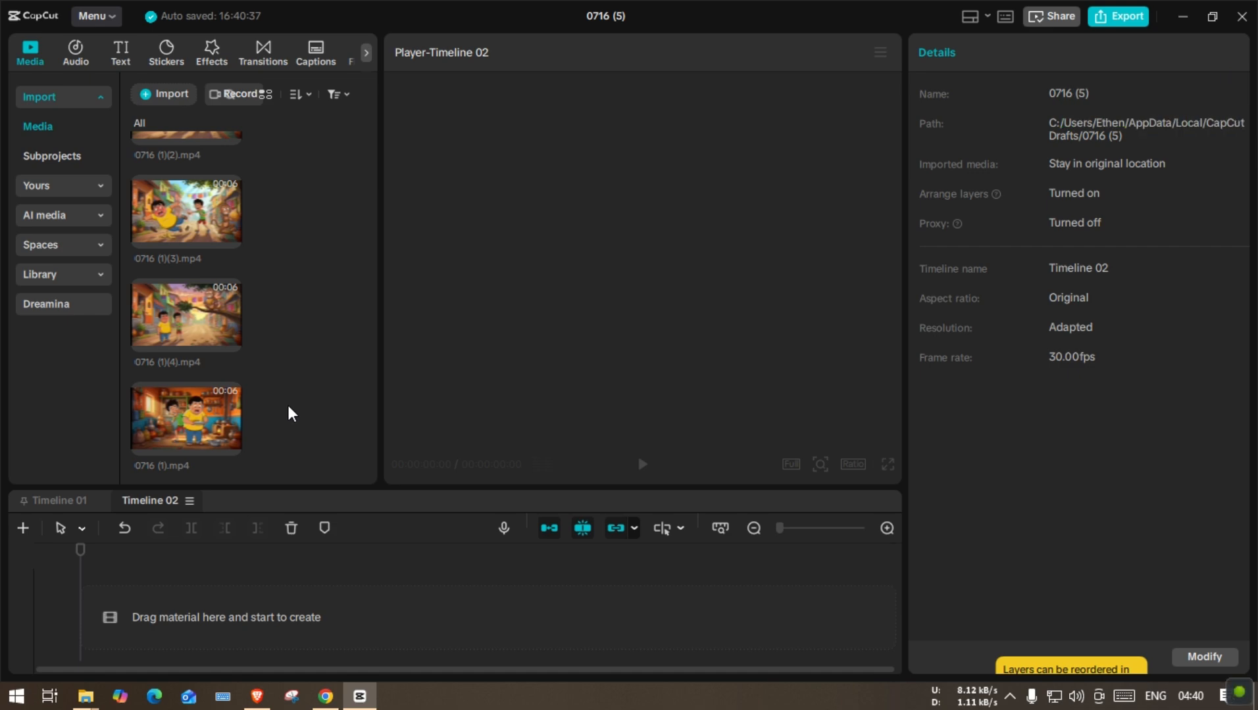
- Place 0716 (1).mp4 at the start of the empty Timeline 02 and append 0716 (1)(1).mp4 directly behind it
click(162, 95)
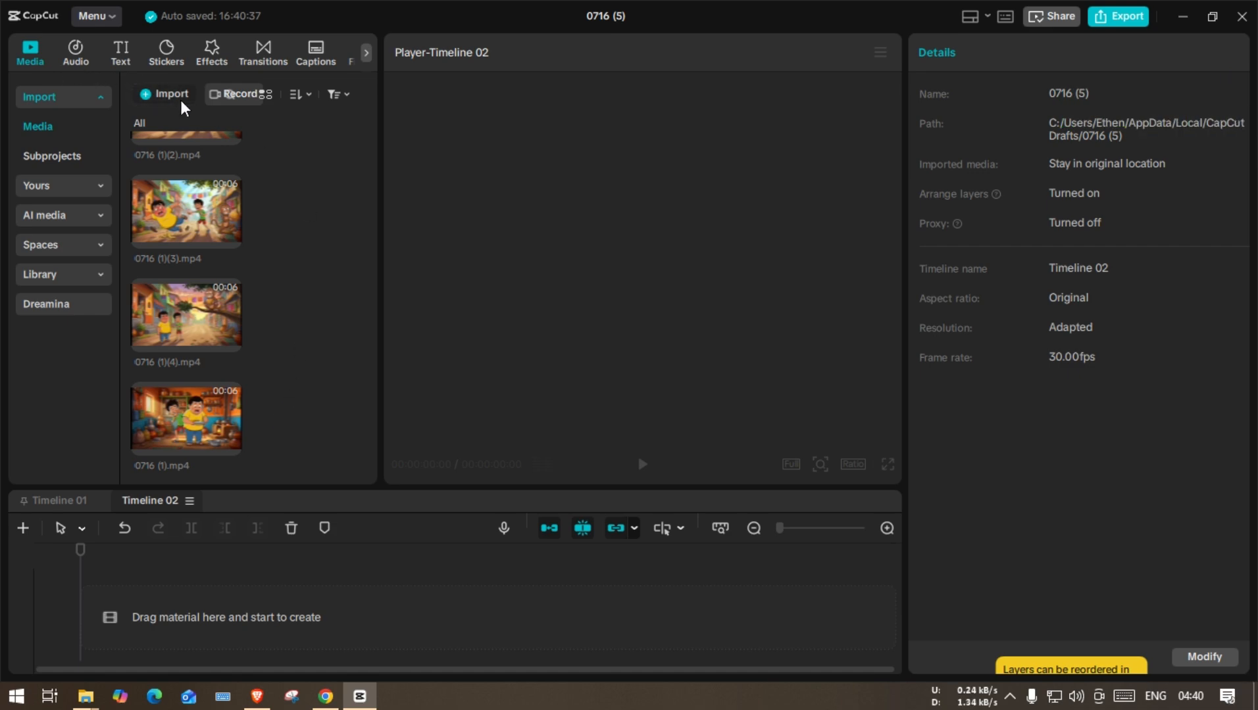
click(1235, 15)
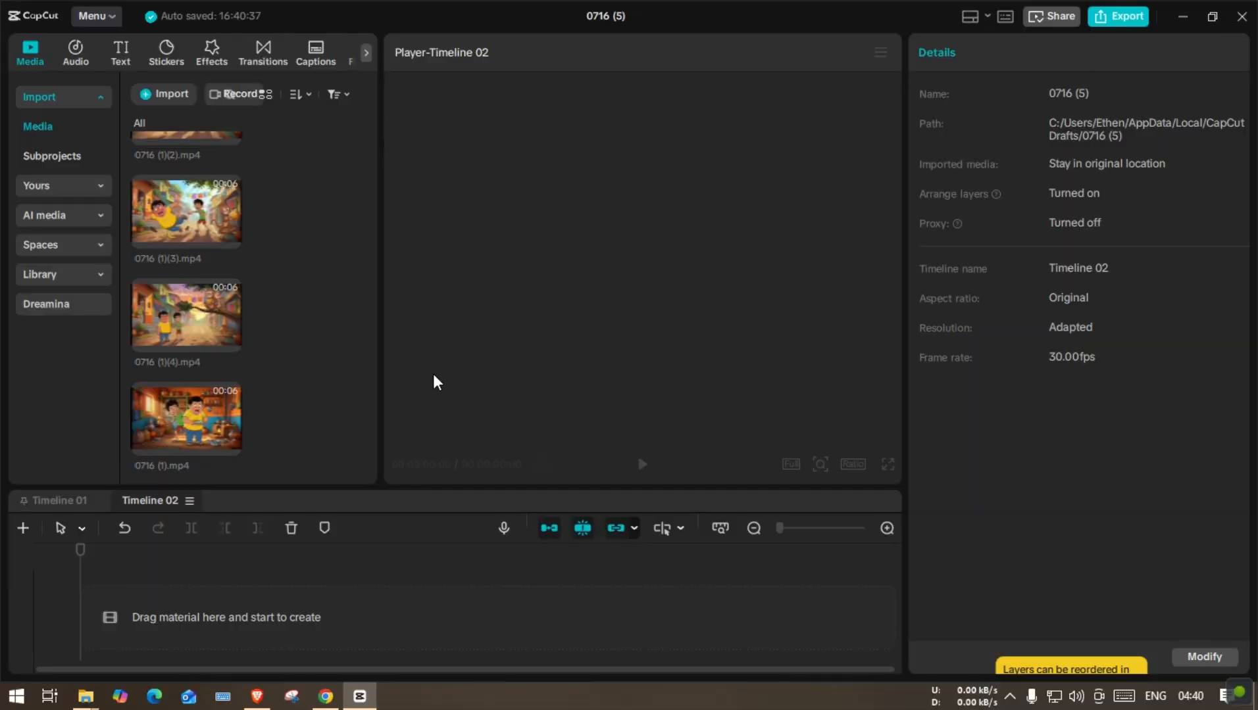
scroll(257, 328, down, 3)
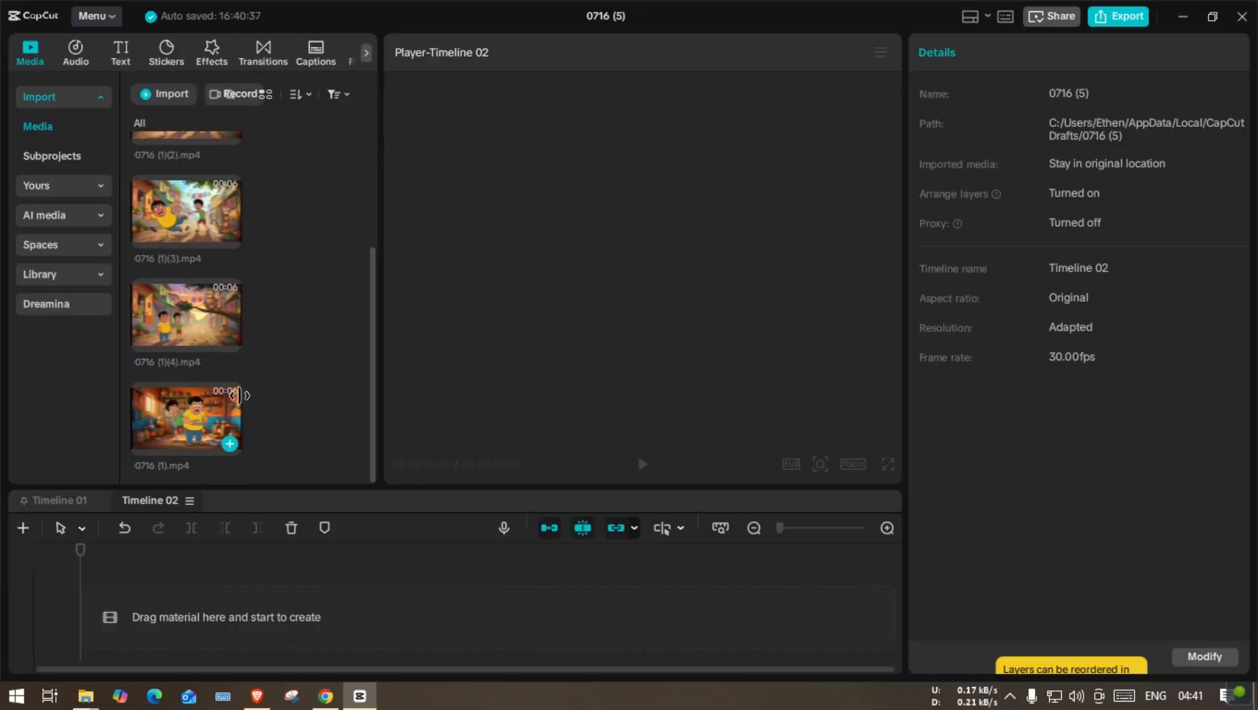
click(197, 414)
drag(186, 421, 197, 625)
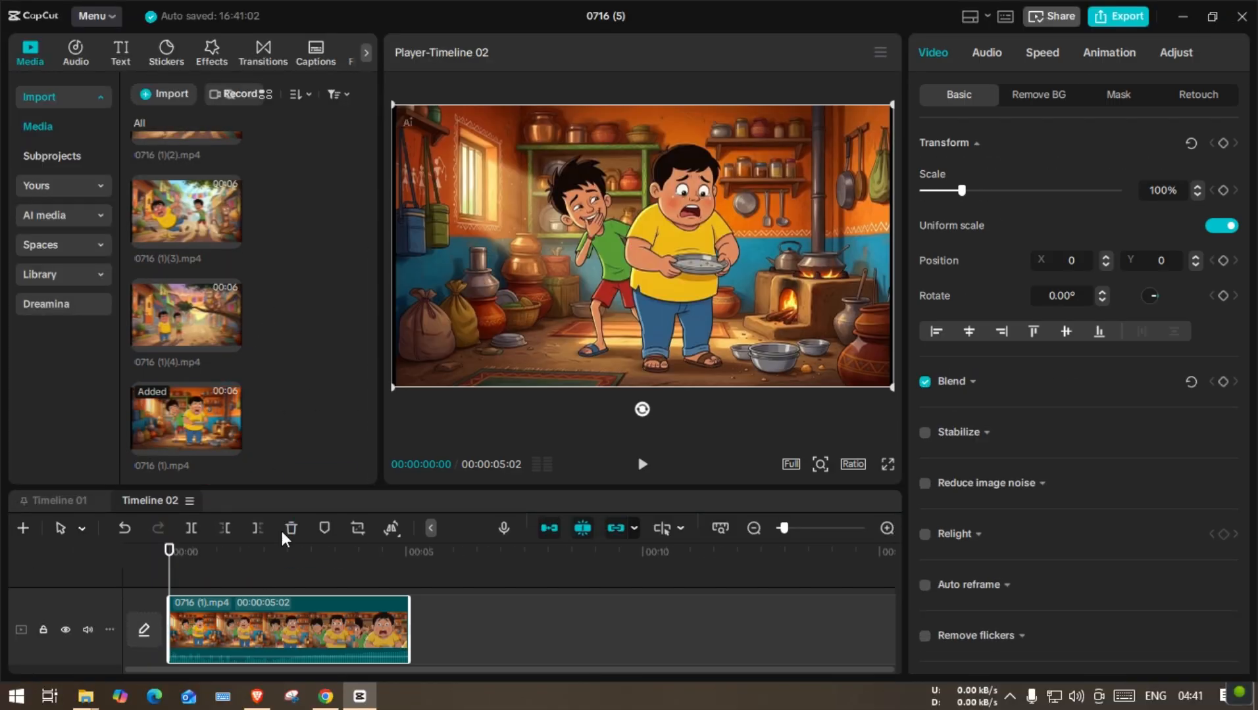
scroll(191, 221, up, 2)
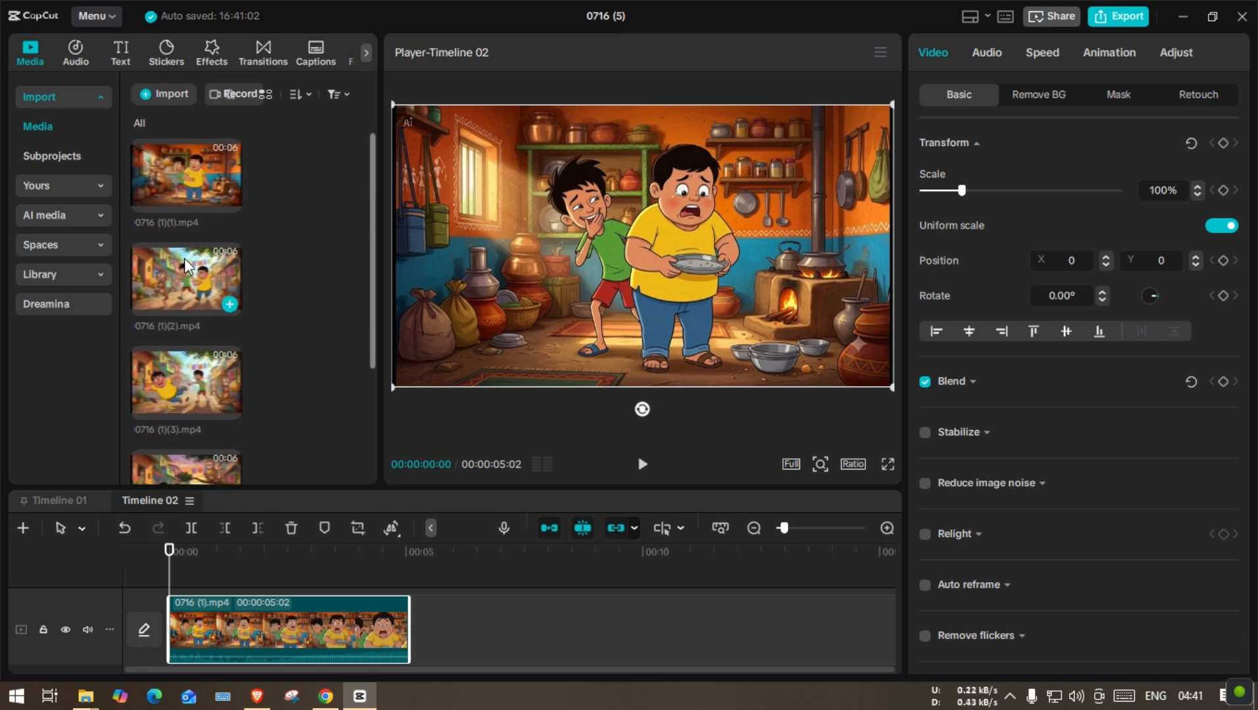
drag(185, 174, 398, 625)
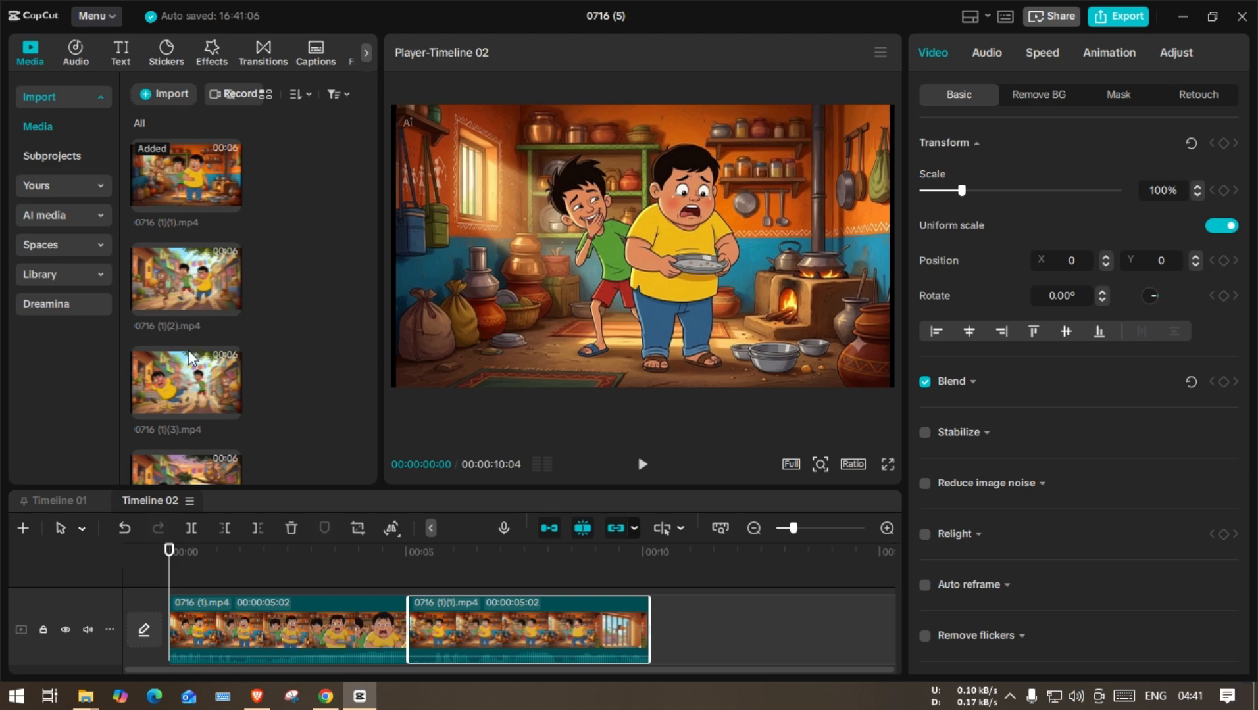
- Preview the remaining scene clips to find their order and append 0716 (1)(2).mp4 as the third clip on the timeline
click(194, 284)
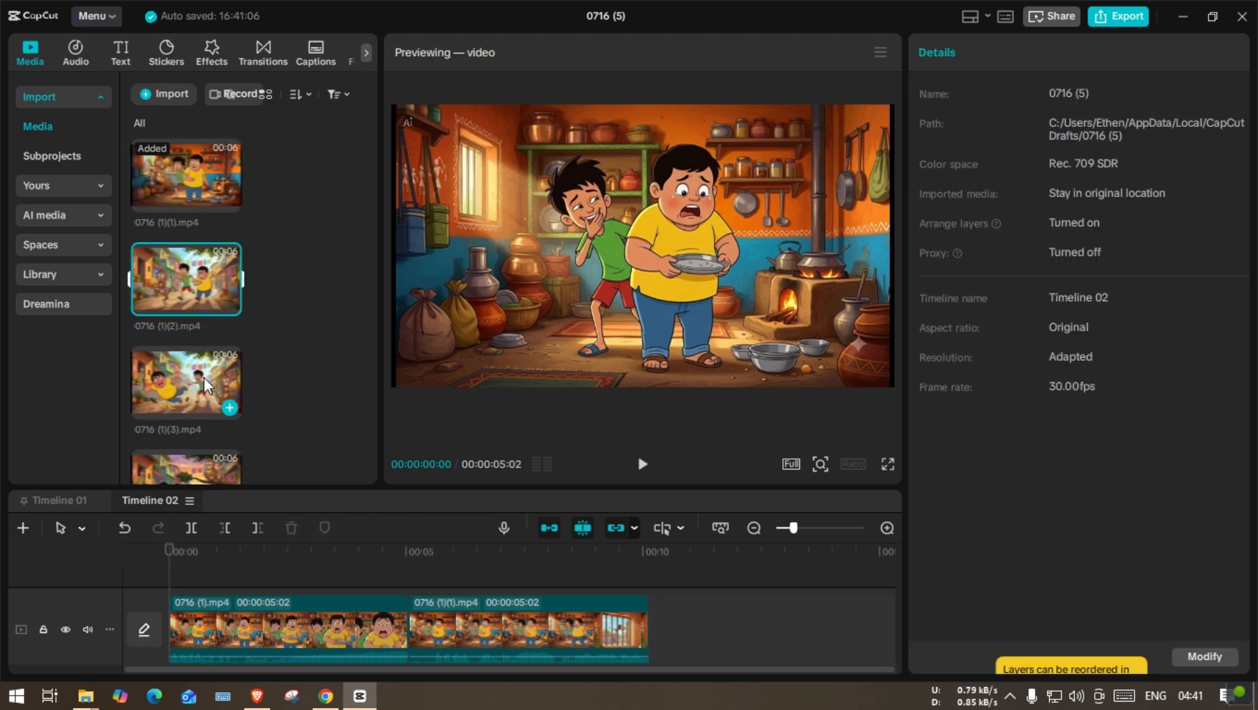
click(206, 372)
scroll(204, 434, down, 1)
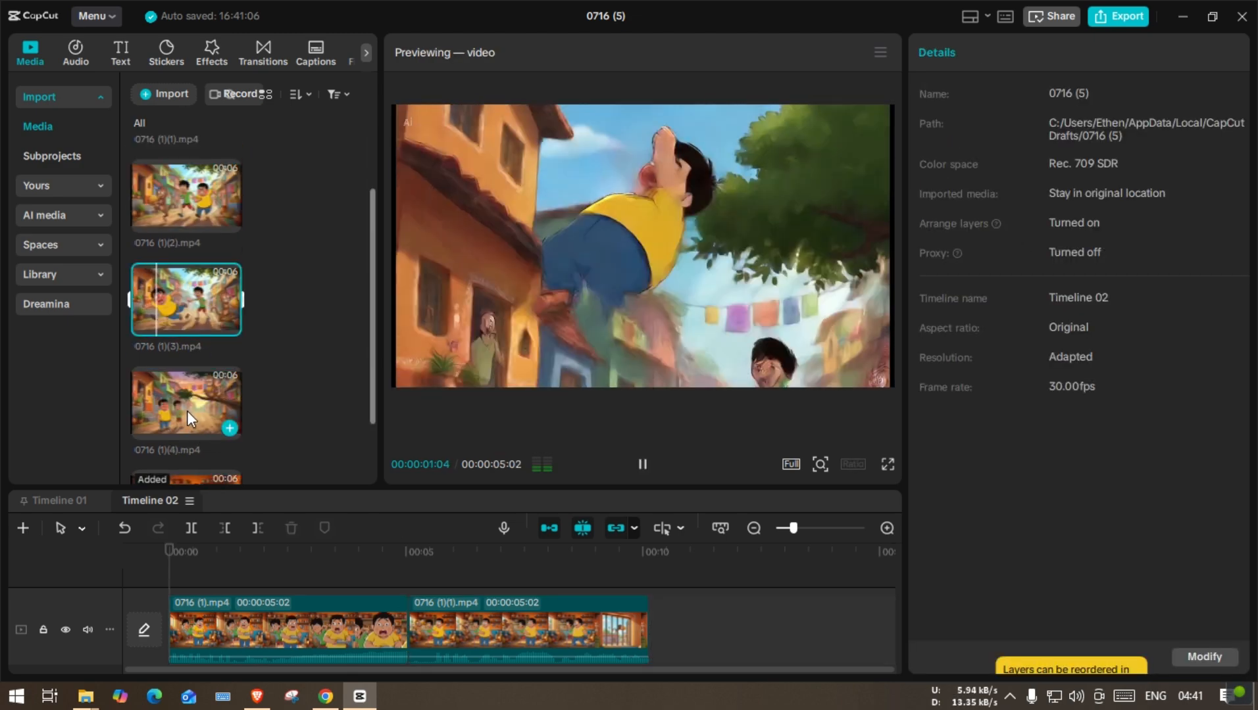
click(187, 411)
scroll(207, 450, down, 1)
click(194, 432)
click(205, 214)
scroll(203, 215, up, 2)
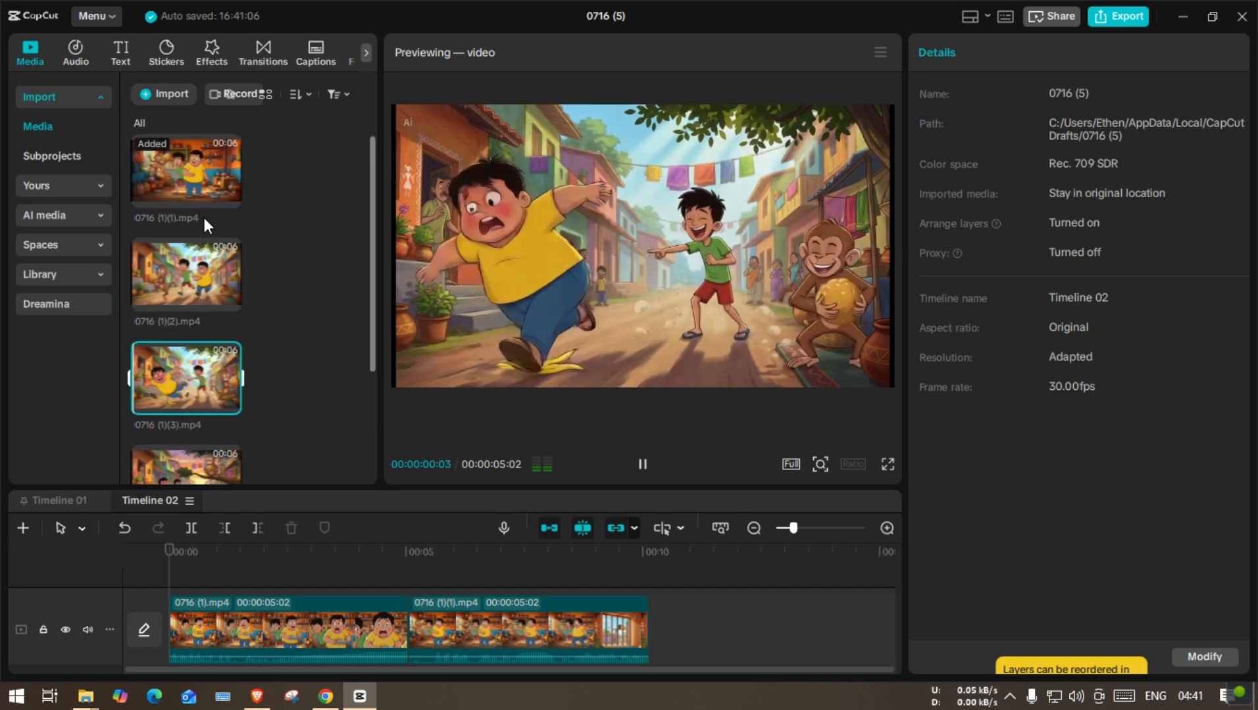
drag(184, 268, 671, 641)
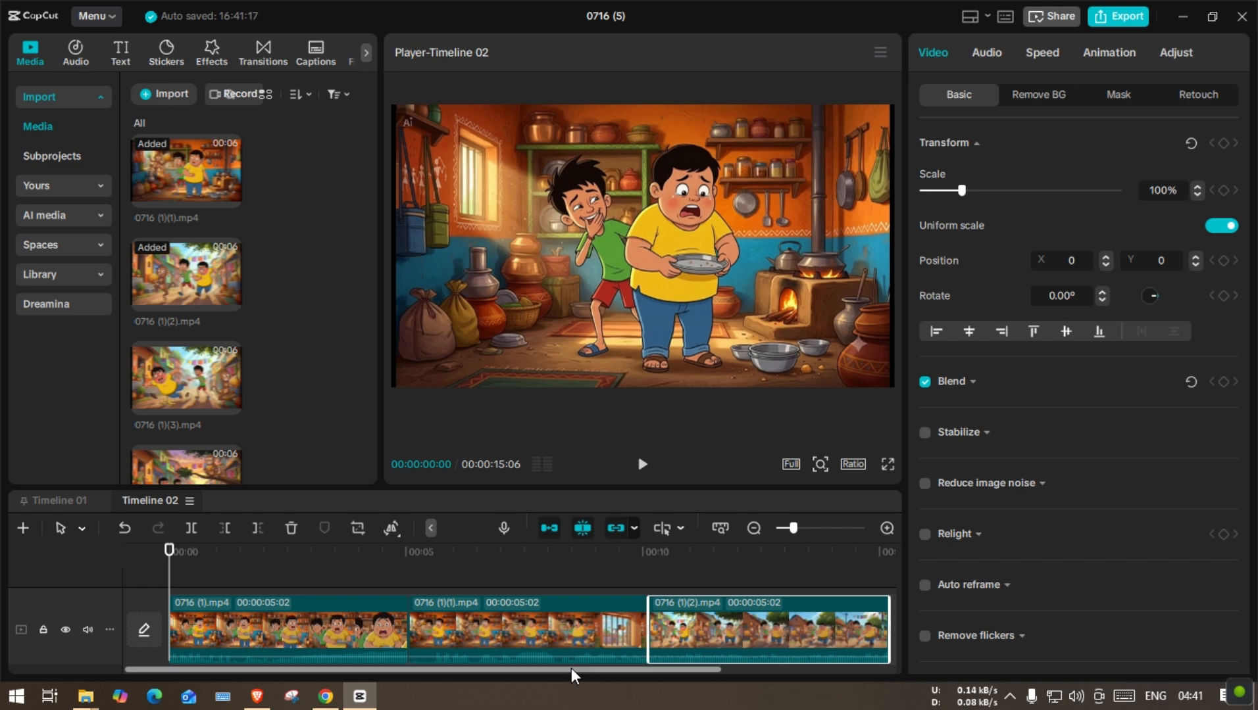
- Append the banana-peel clip 0716 (1)(3).mp4 as the fourth clip on the timeline
drag(571, 670, 696, 671)
scroll(230, 323, down, 2)
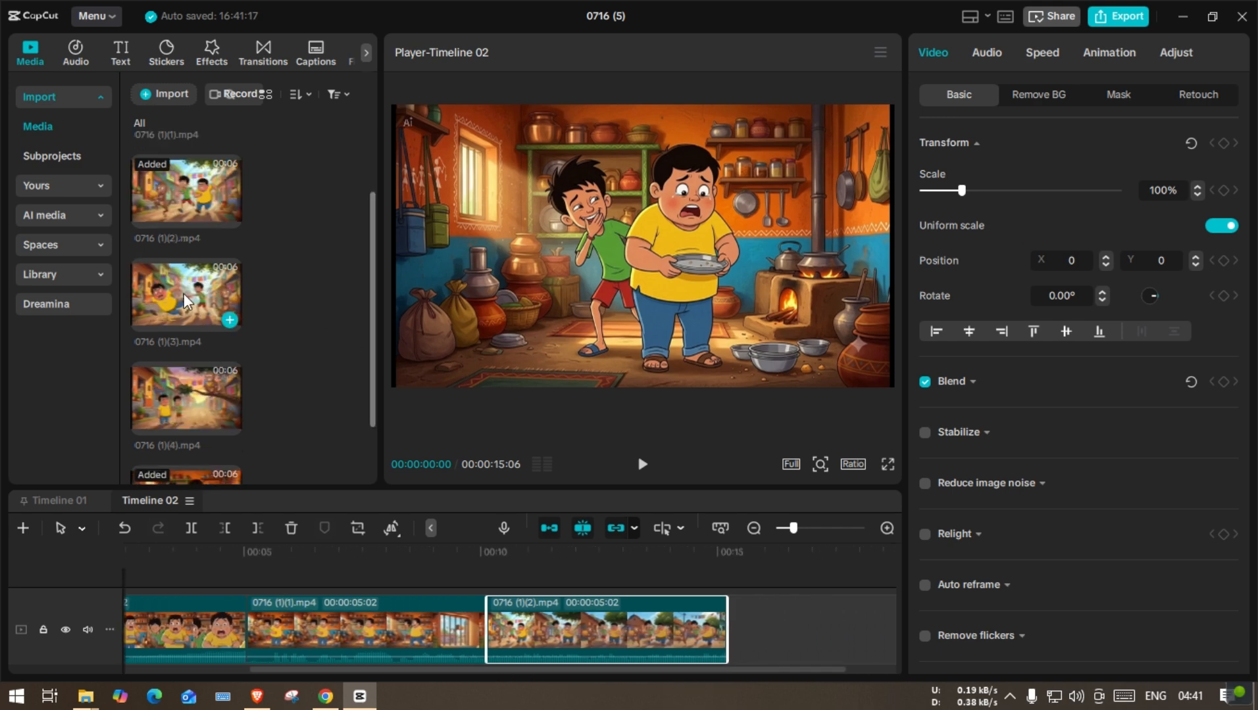
drag(188, 301, 736, 641)
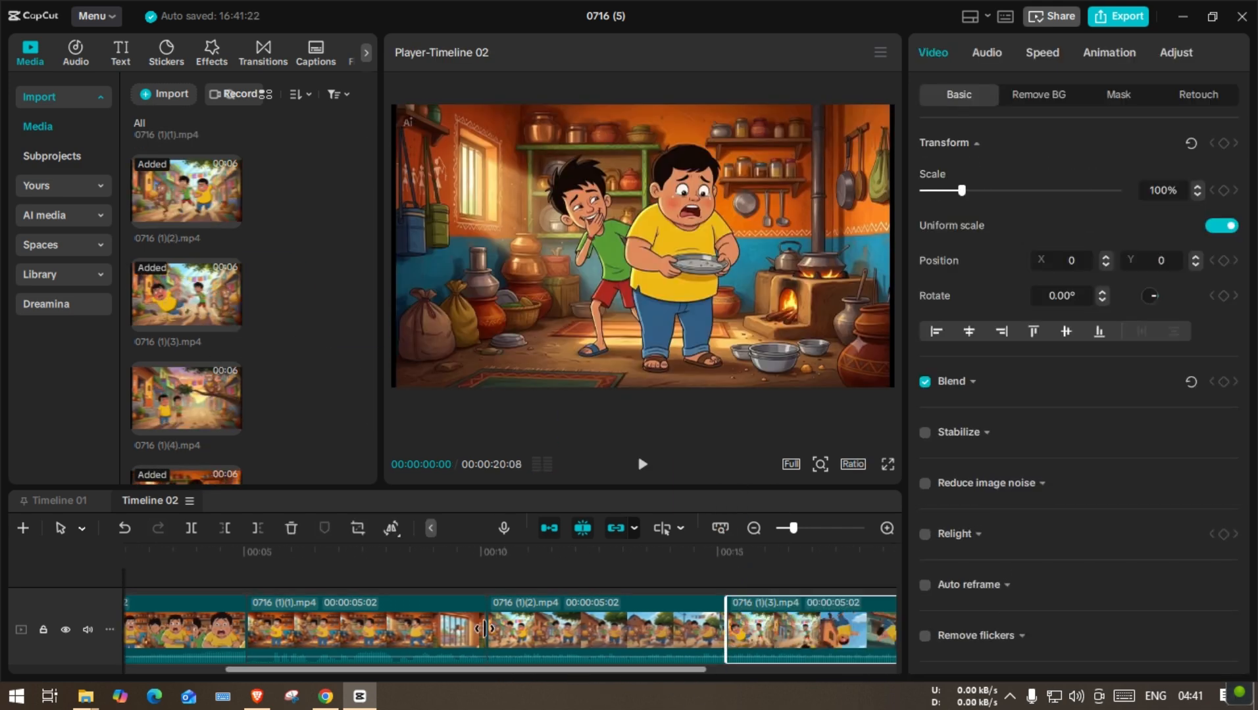
- Preview 0716 (1)(4).mp4 and append it as the fifth and last clip on the timeline
scroll(162, 420, down, 2)
click(187, 446)
click(183, 306)
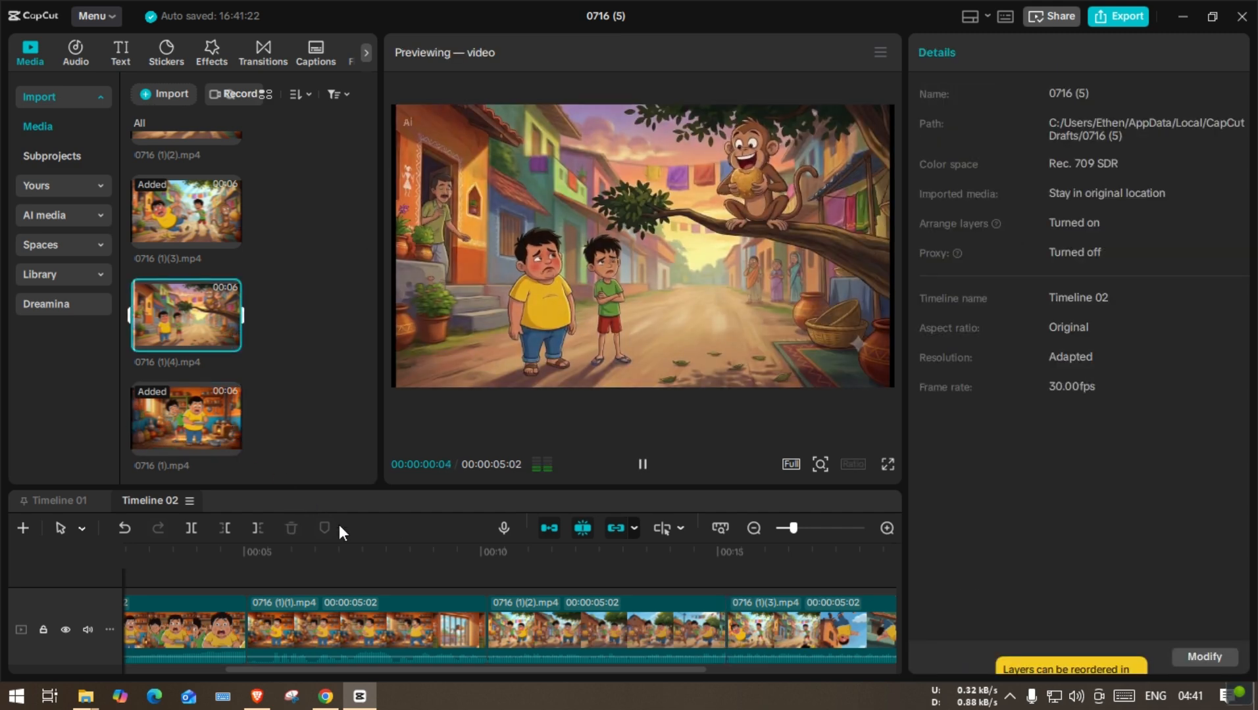
drag(393, 671, 569, 671)
click(858, 600)
drag(859, 600, 849, 612)
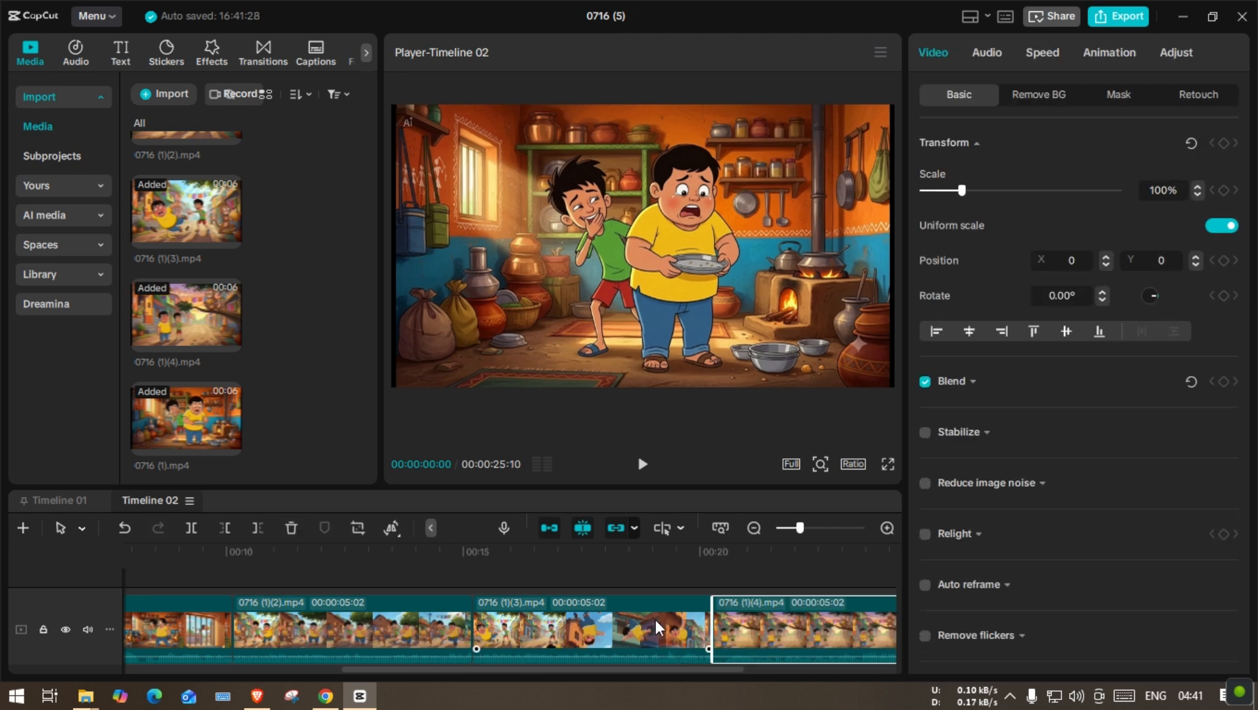
- Fit all five clips in the timeline view and play the assembled episode from the beginning
drag(474, 571, 114, 592)
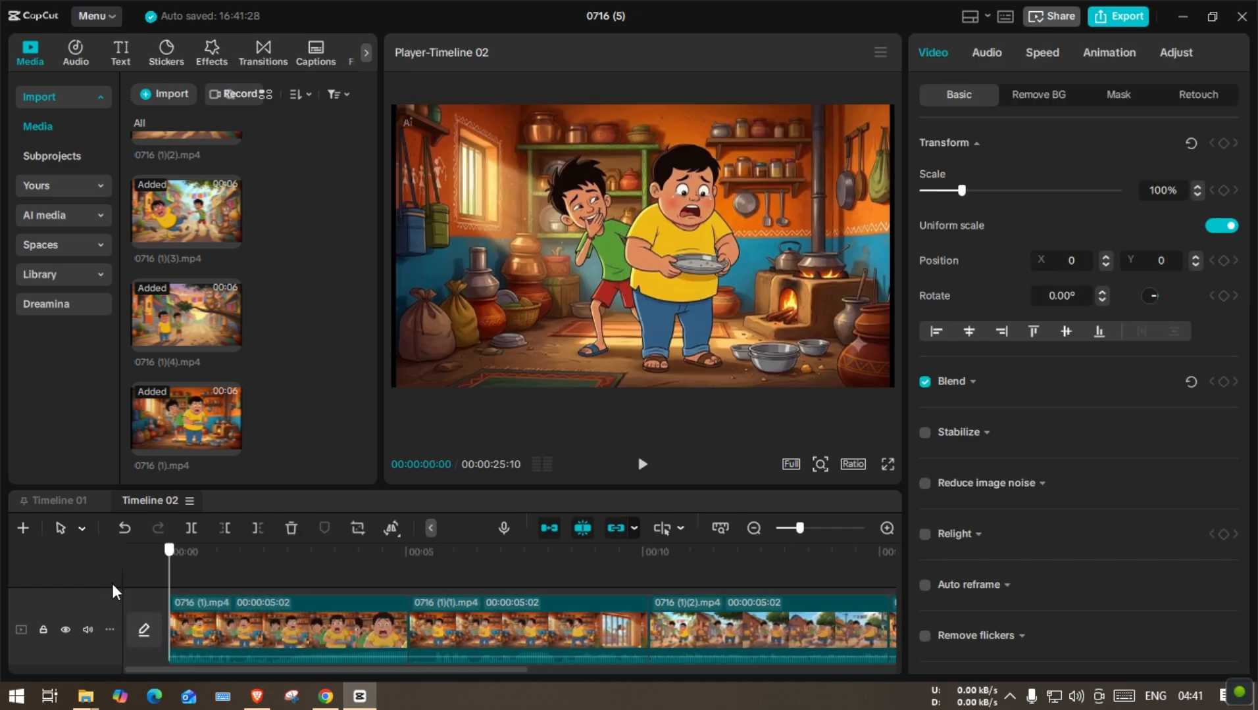
click(755, 530)
drag(491, 574, 243, 583)
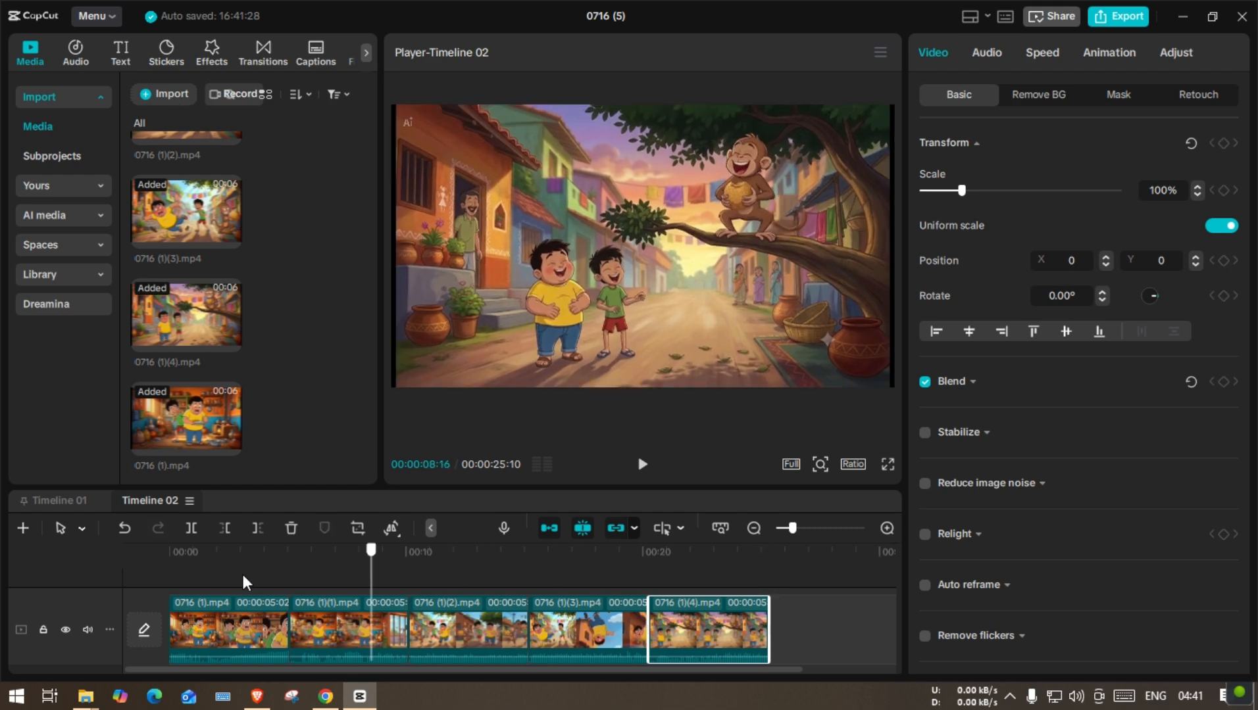
key(Home)
click(643, 472)
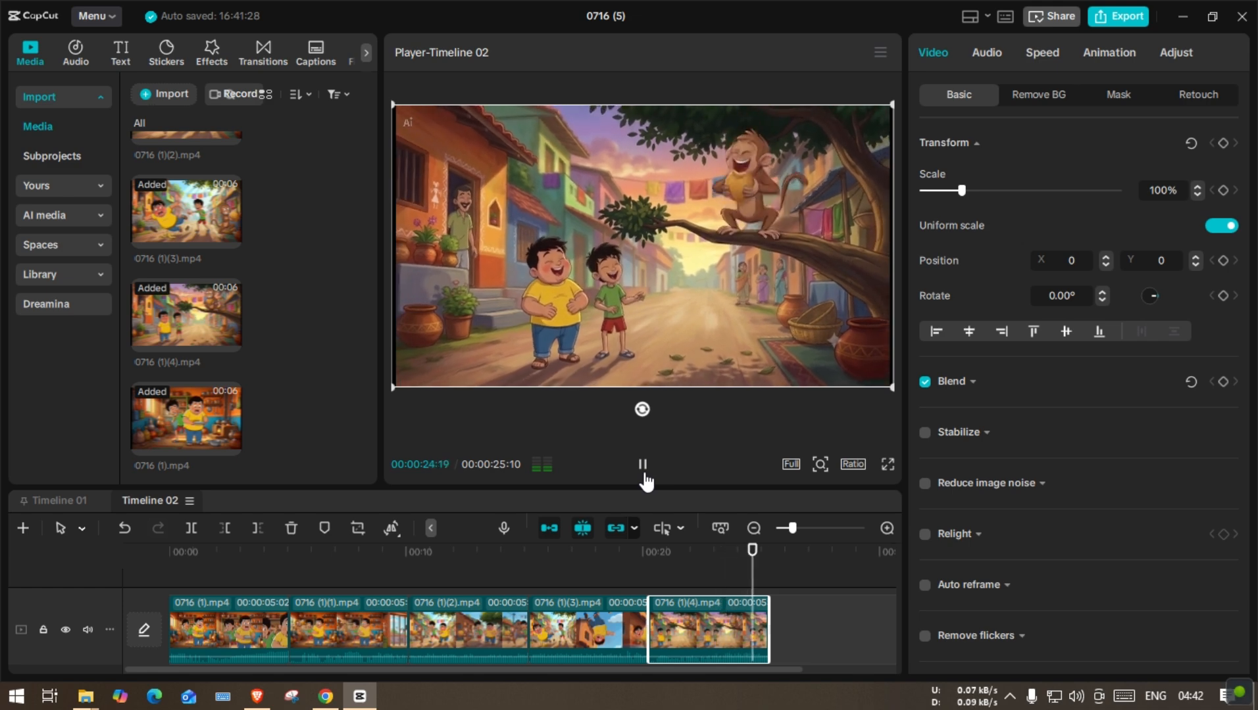
click(643, 467)
click(644, 474)
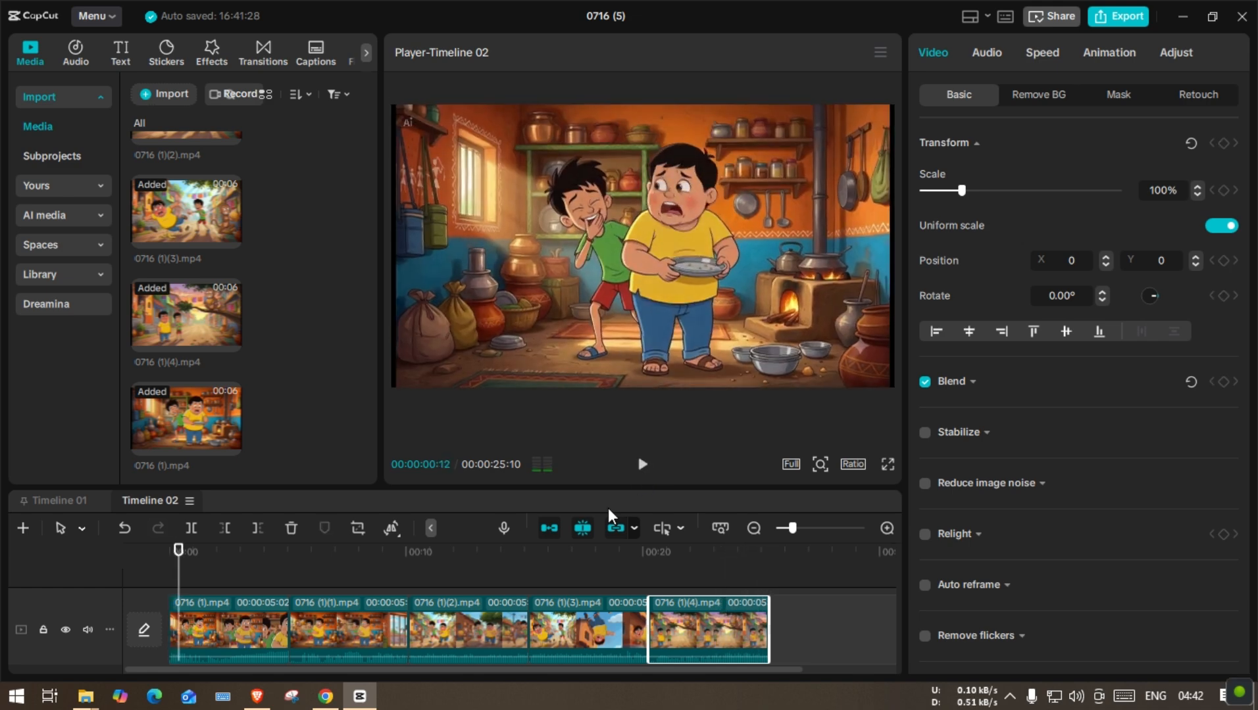
- Add a Flash White transition between 0716 (1)(3).mp4 and 0716 (1)(4).mp4 and set its duration to 1.1 s
click(261, 53)
mouse_move(250, 137)
drag(253, 137, 637, 643)
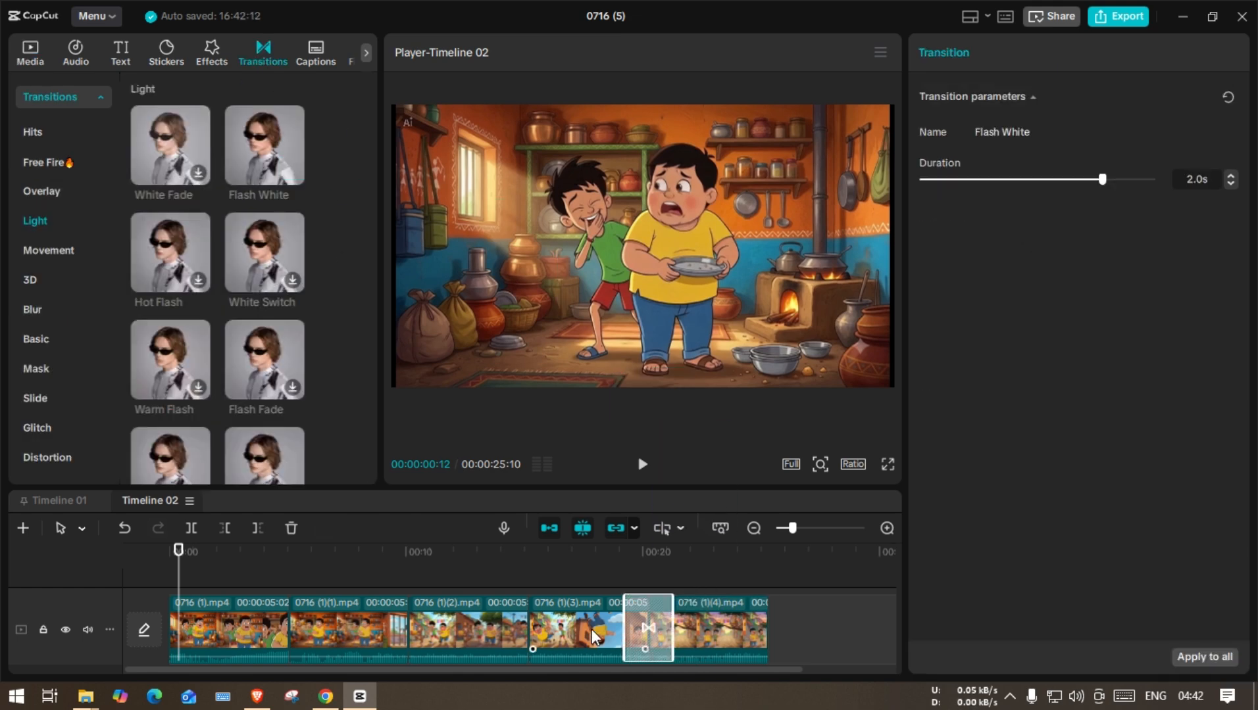
drag(1029, 180, 1019, 180)
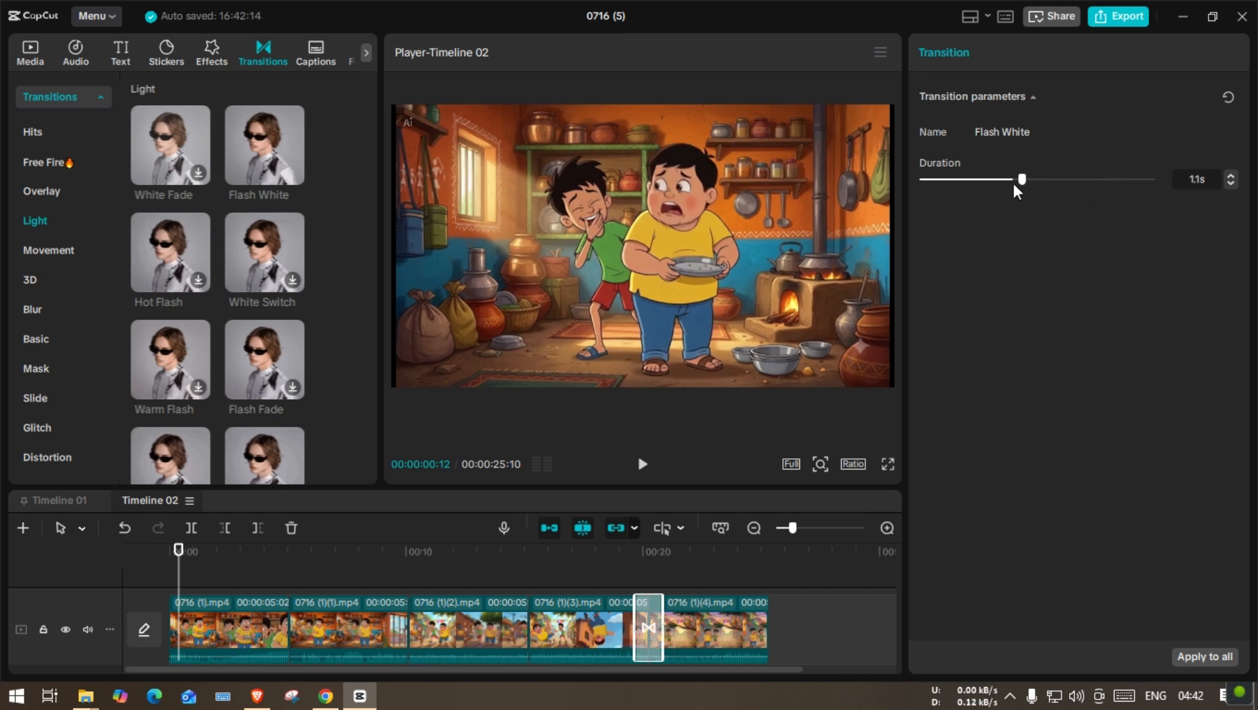
- Play back the Flash White transition between the last two clips and return the playhead to the start
click(615, 556)
click(652, 465)
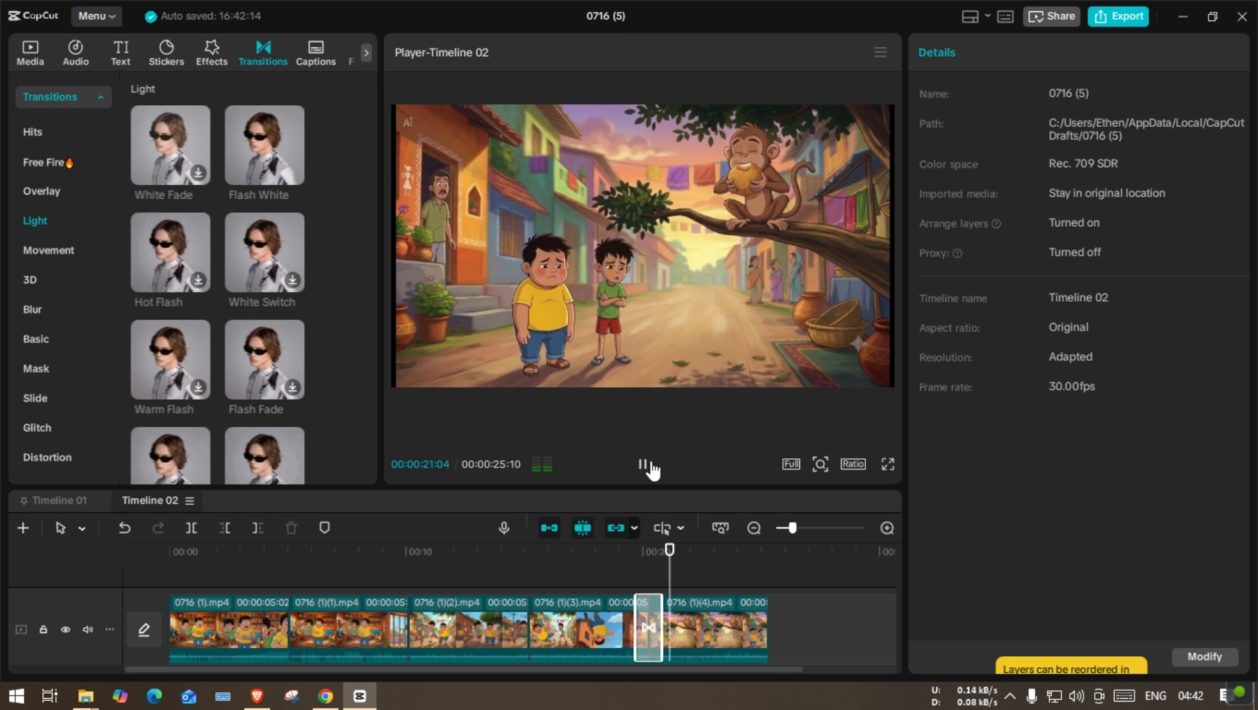
click(652, 465)
click(479, 565)
drag(450, 569, 141, 556)
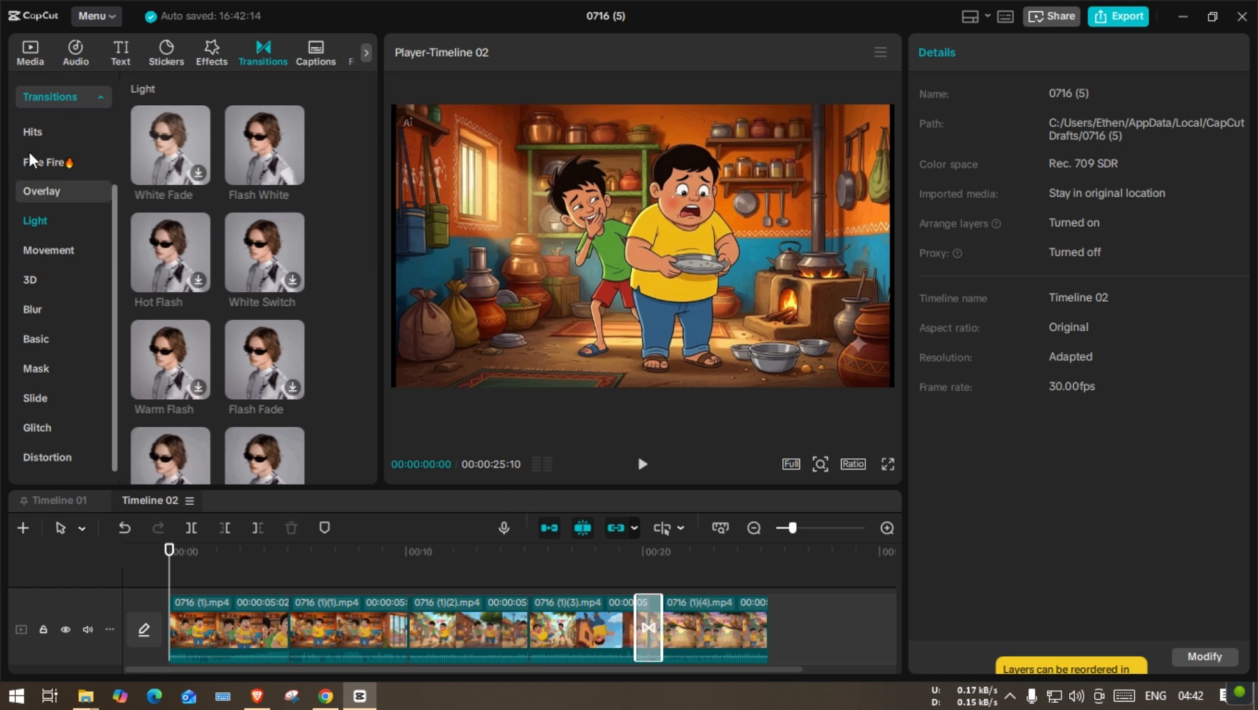
- Open the AI video generator in its image-to-video mode
click(31, 51)
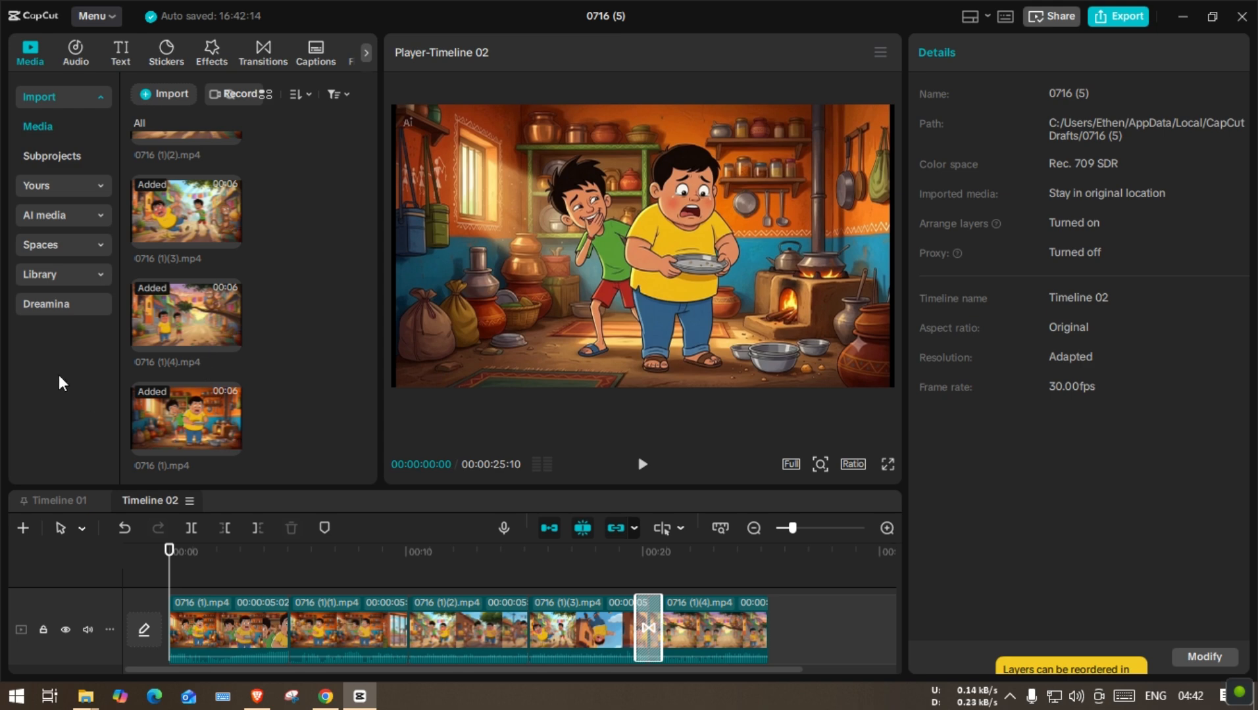
click(61, 217)
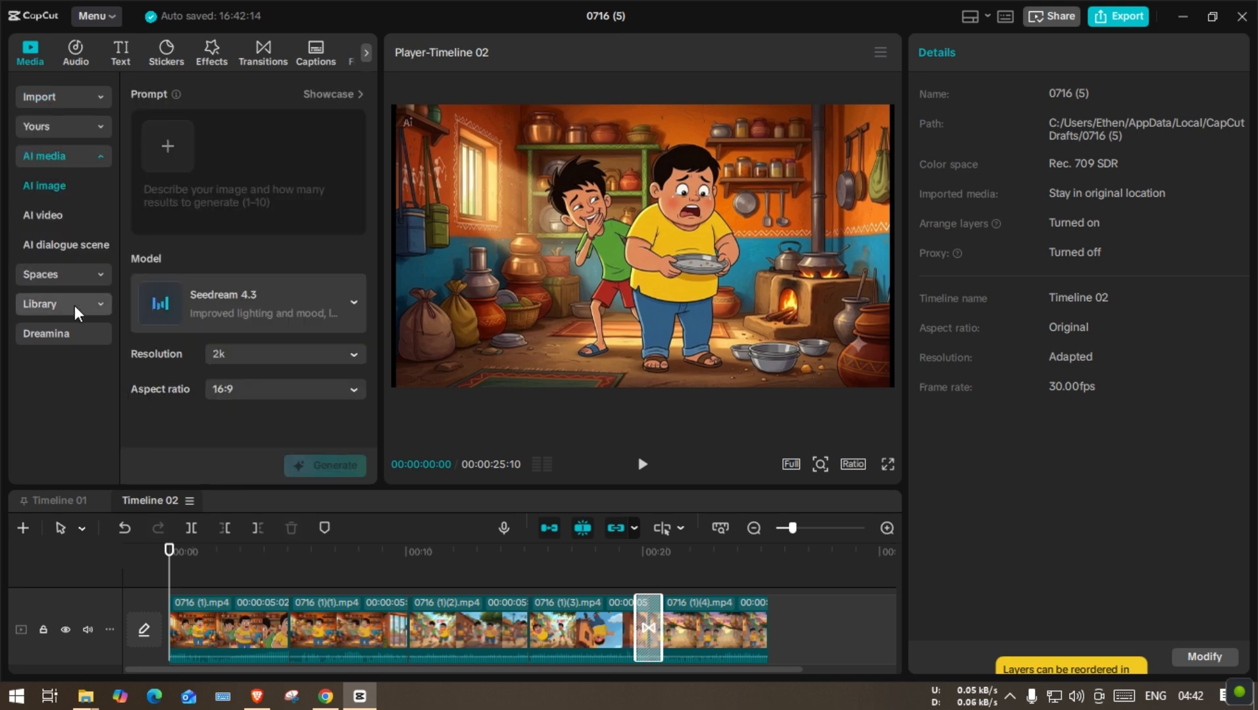
click(42, 217)
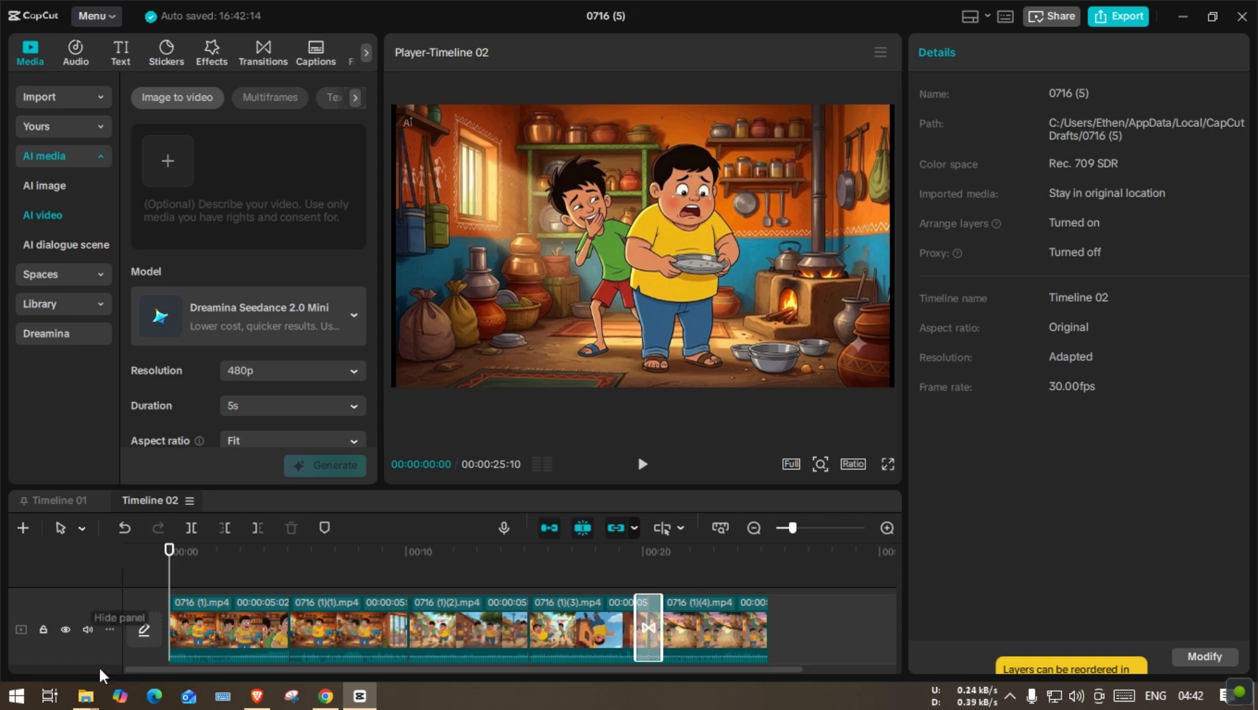
- View Bablu_confronts_Chiku_about_laddus_202607161526.mp4 from New folder (28) in Media Player, then close it and return to CapCut
mouse_move(85, 696)
mouse_move(290, 623)
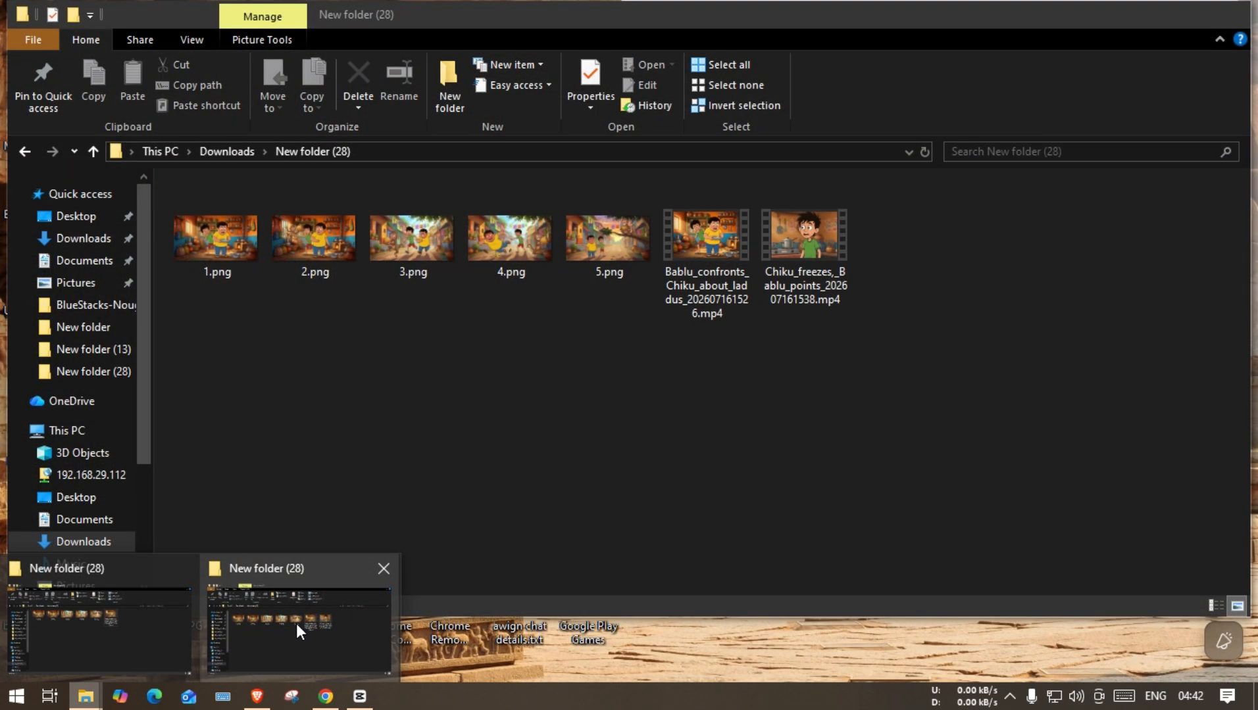
click(296, 624)
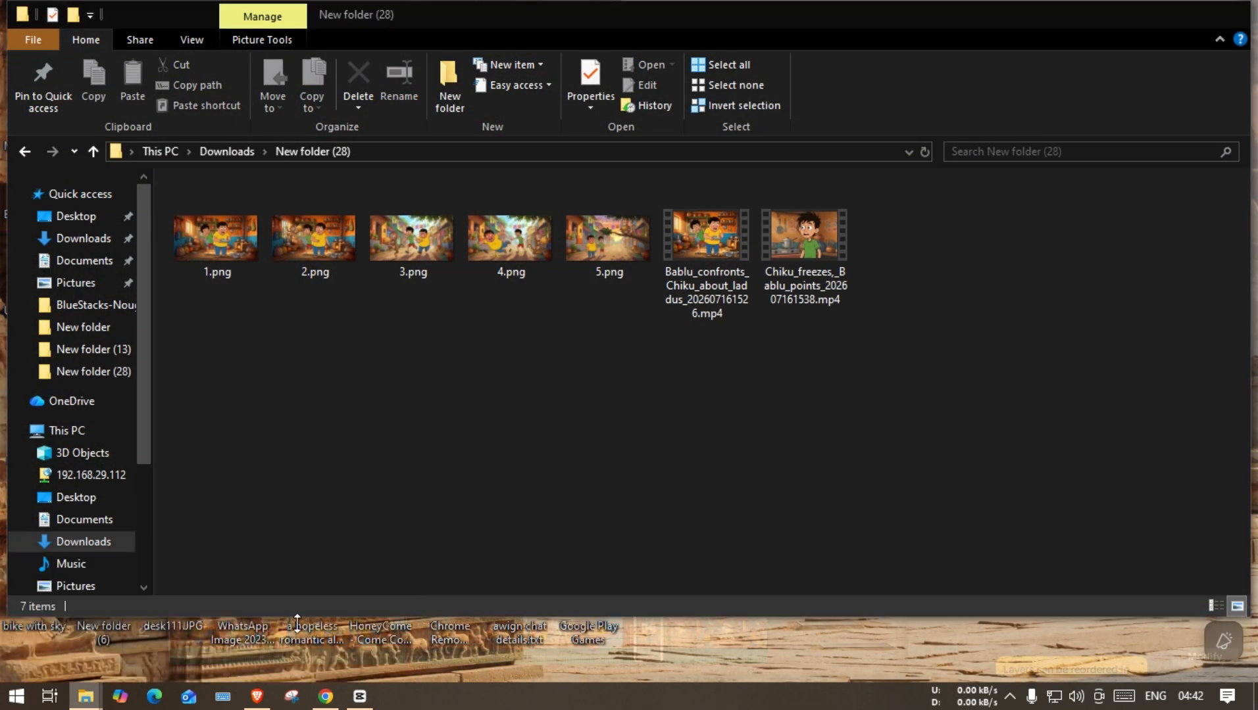
click(709, 271)
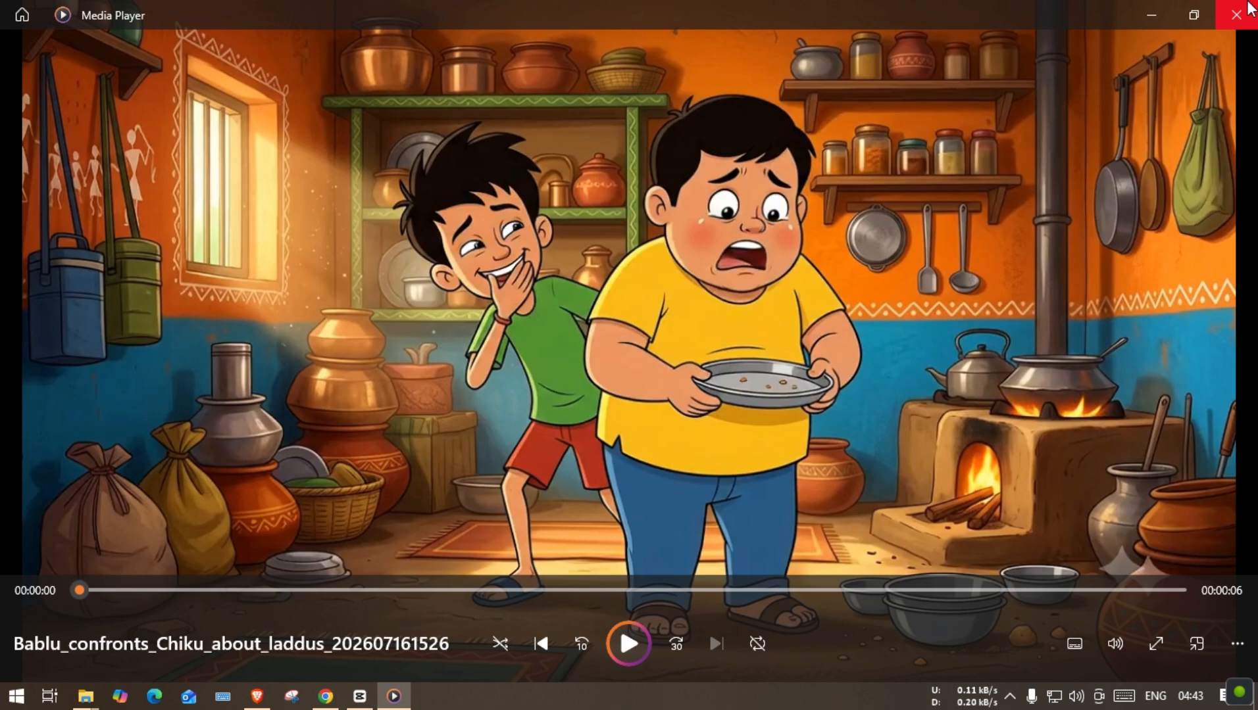
click(1236, 15)
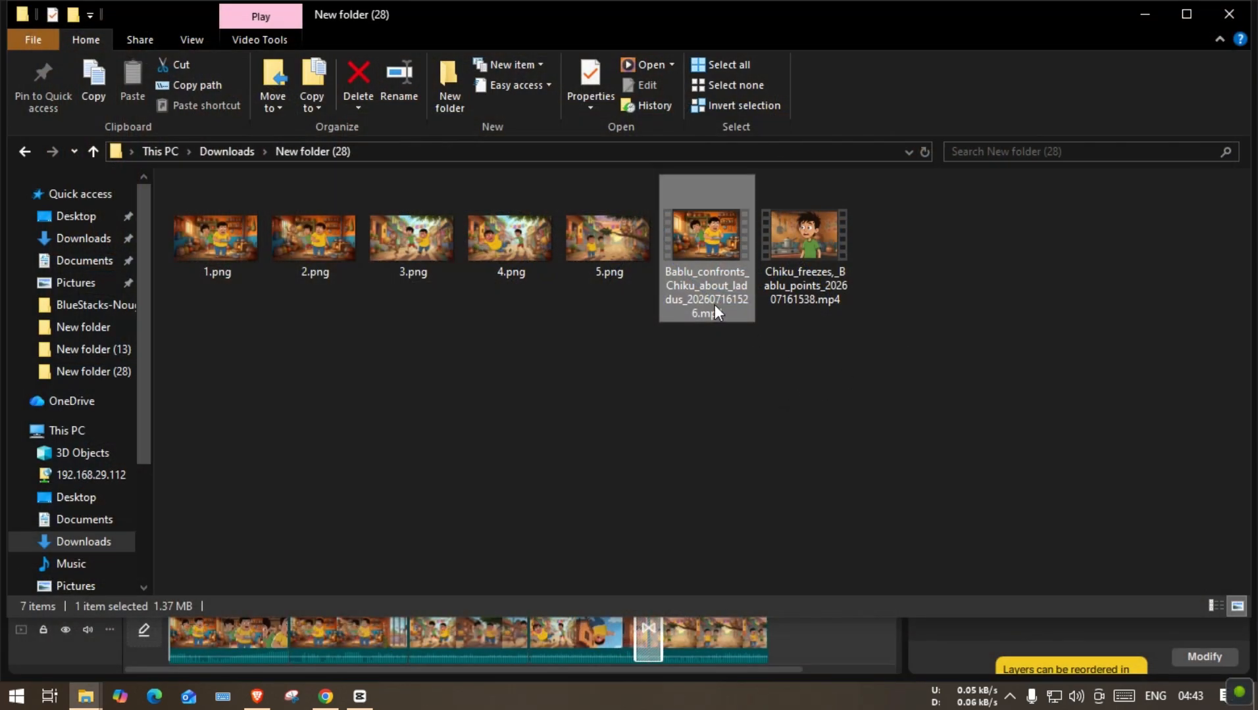
click(1148, 15)
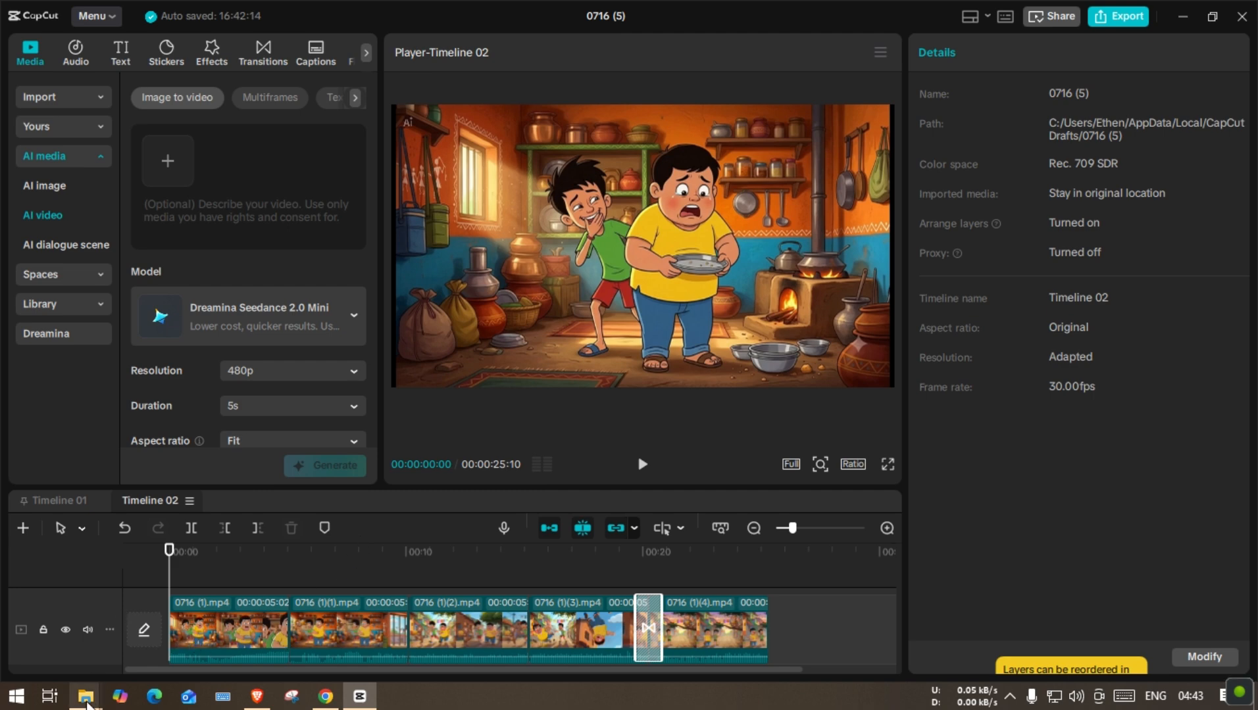
- Play Bablu_confronts_Chiku_about_laddus_202607161526.mp4 from New folder (28) in Media Player, lower its playback volume, and minimize the player
mouse_move(86, 696)
click(346, 619)
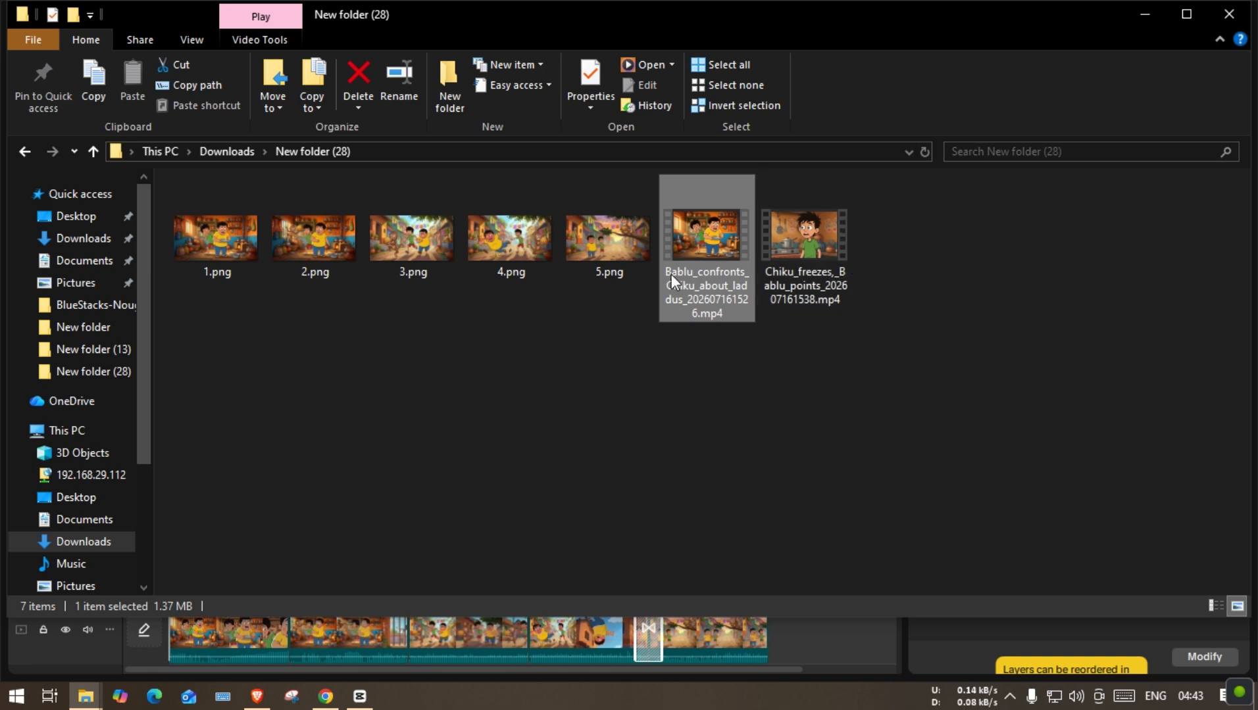
key(Return)
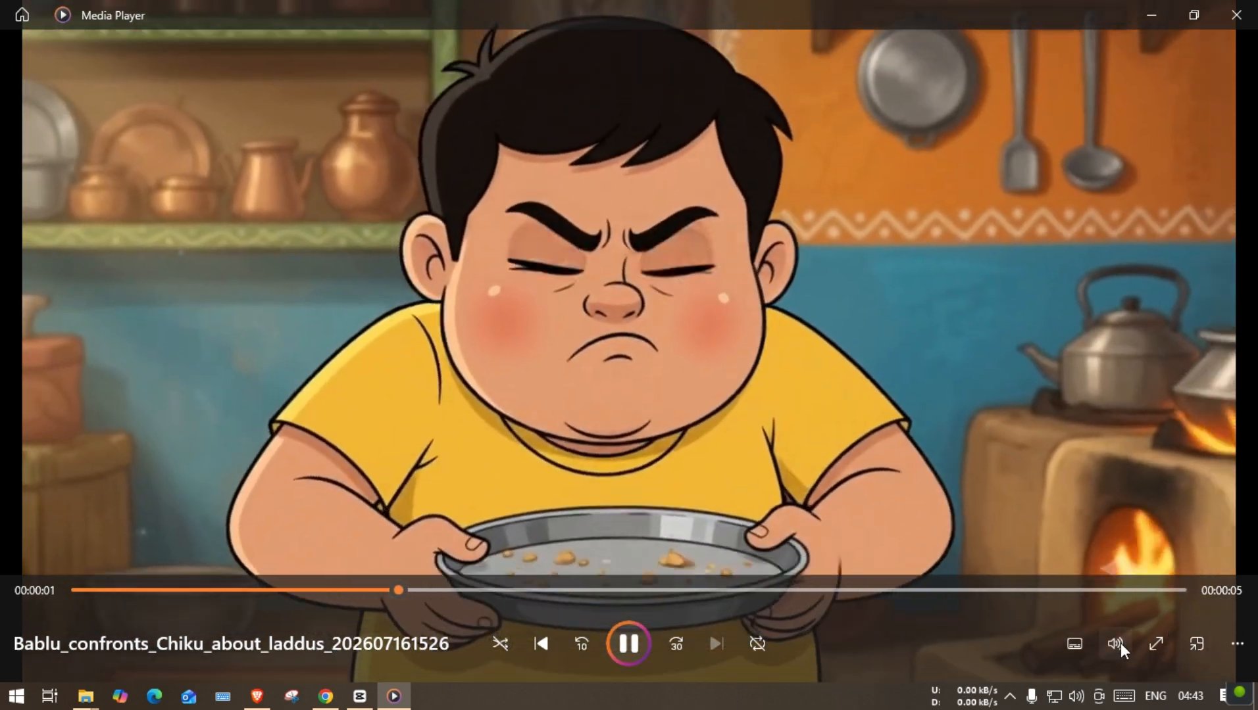
click(1115, 644)
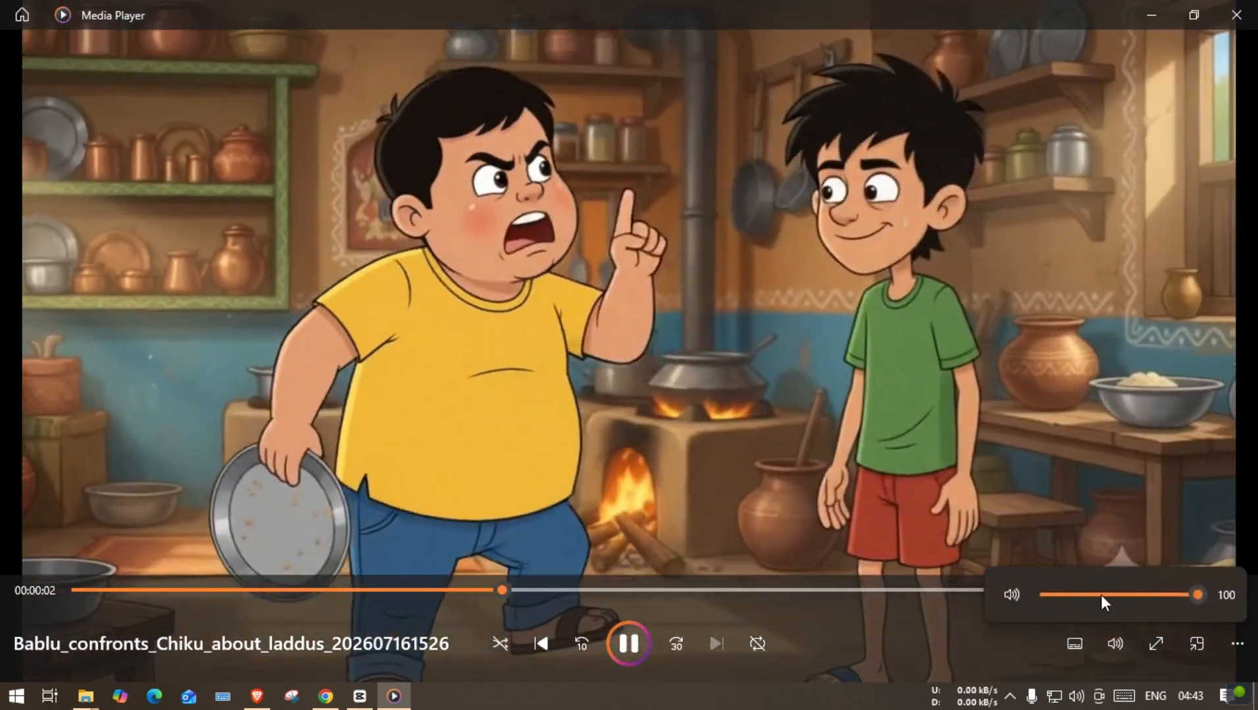
click(1099, 595)
drag(1092, 595, 1139, 600)
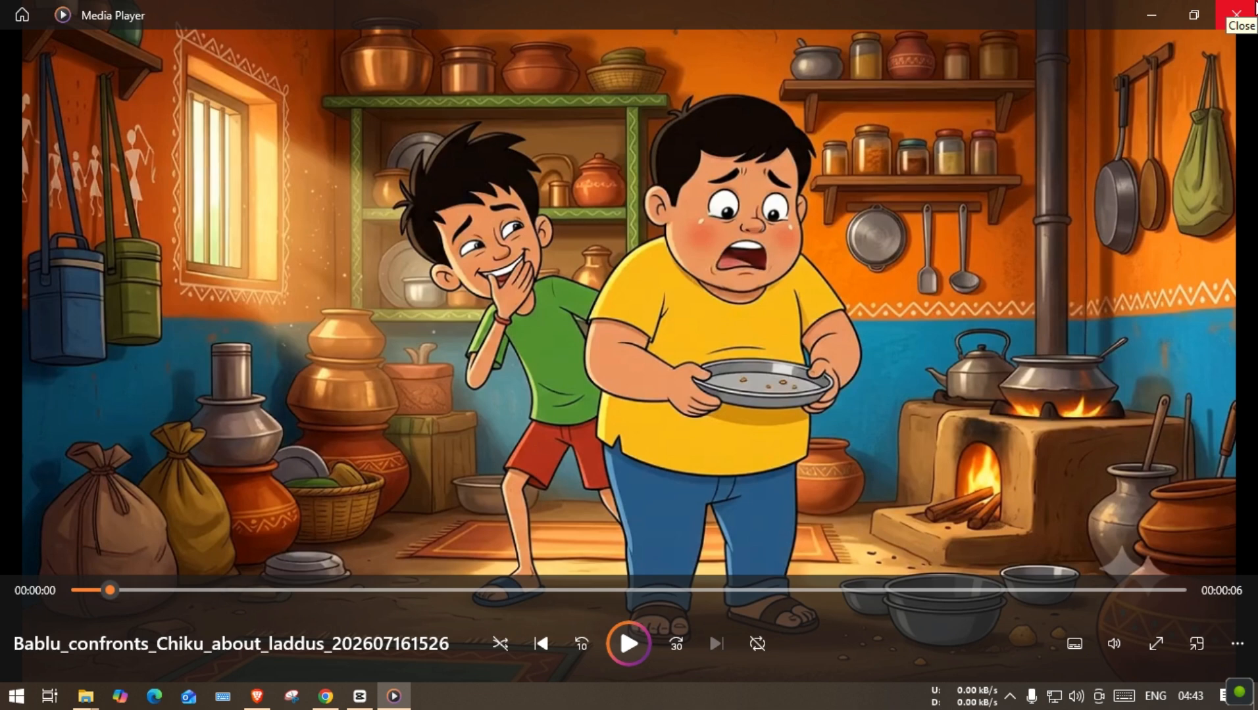
click(1150, 14)
- Switch back to CapCut and play Timeline 02 from the start, pausing within the first clip at 00:00:03:18
click(820, 630)
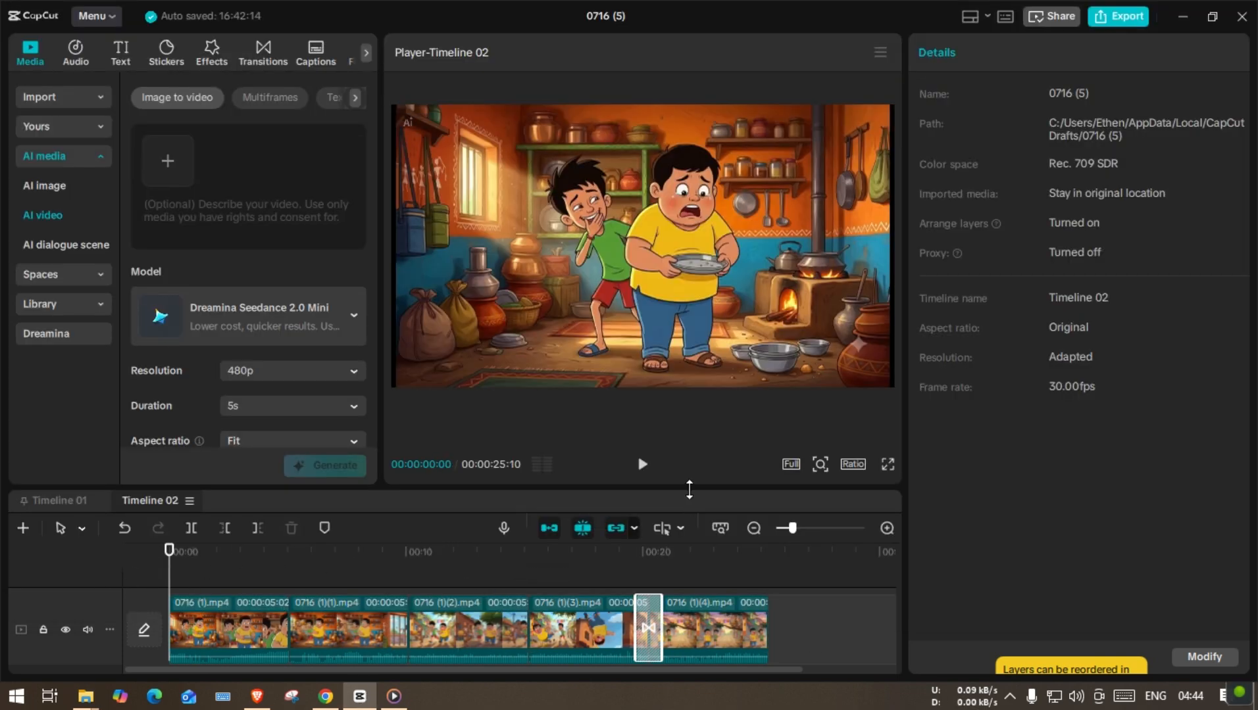
click(652, 476)
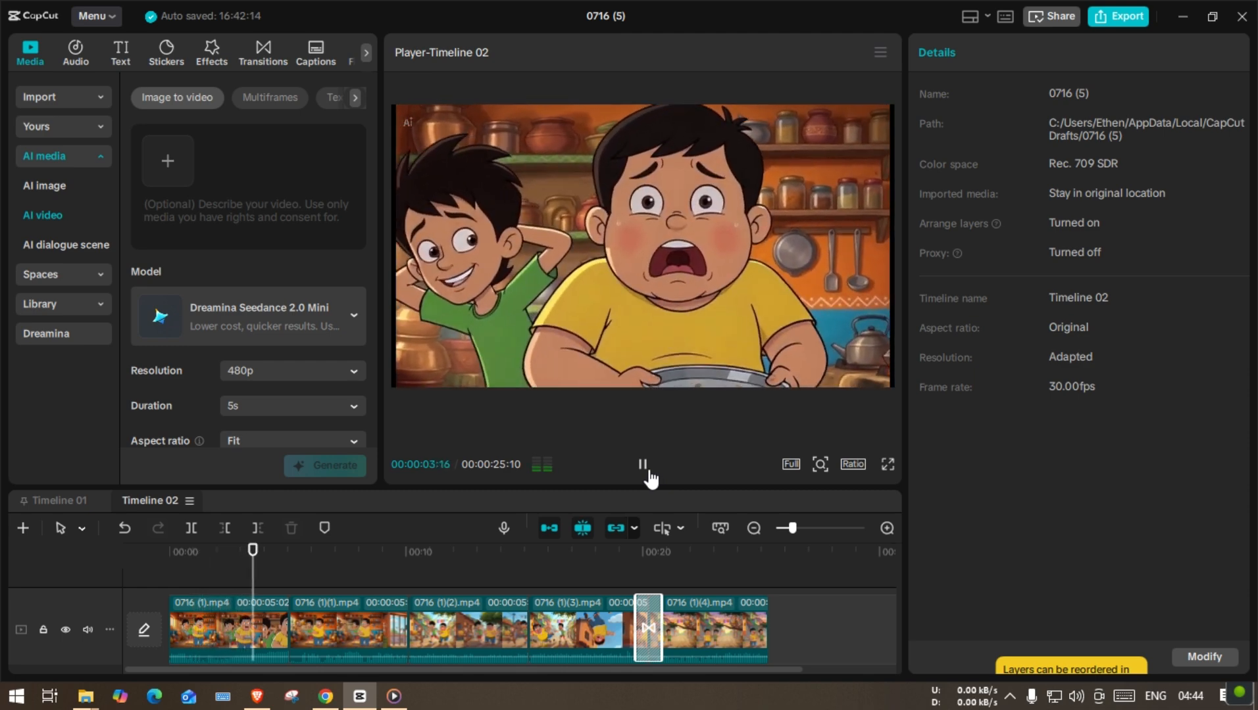
click(650, 478)
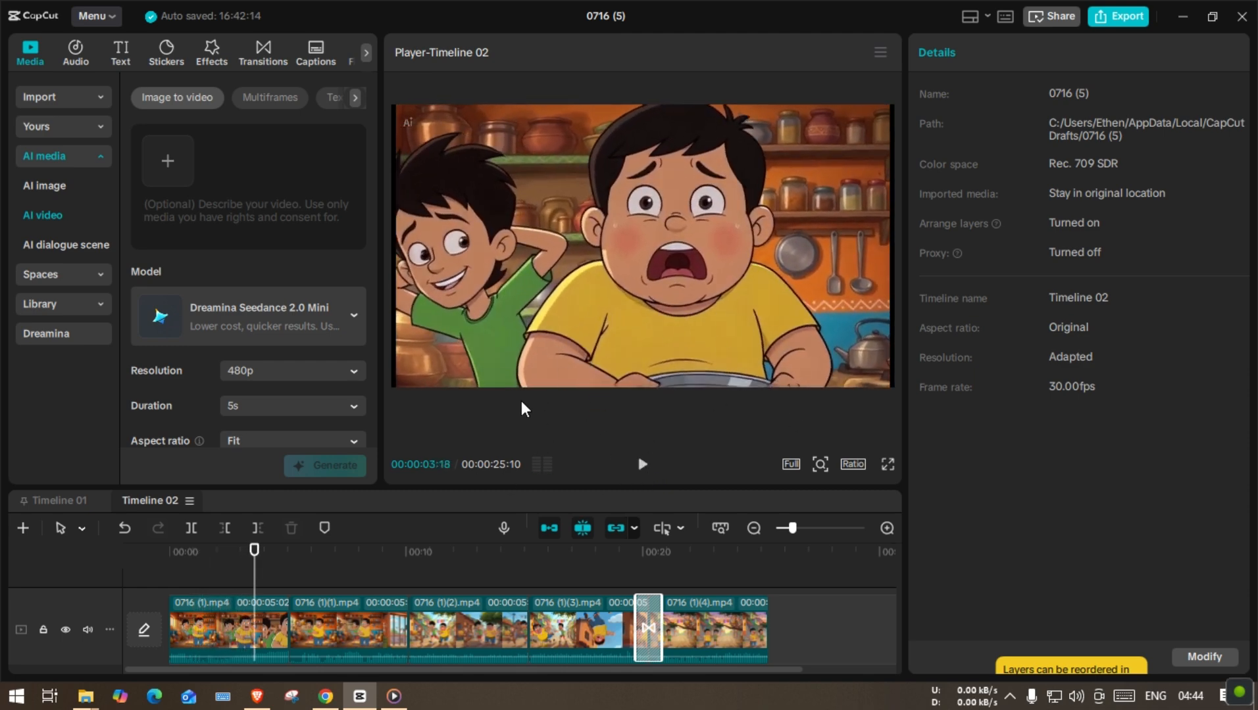